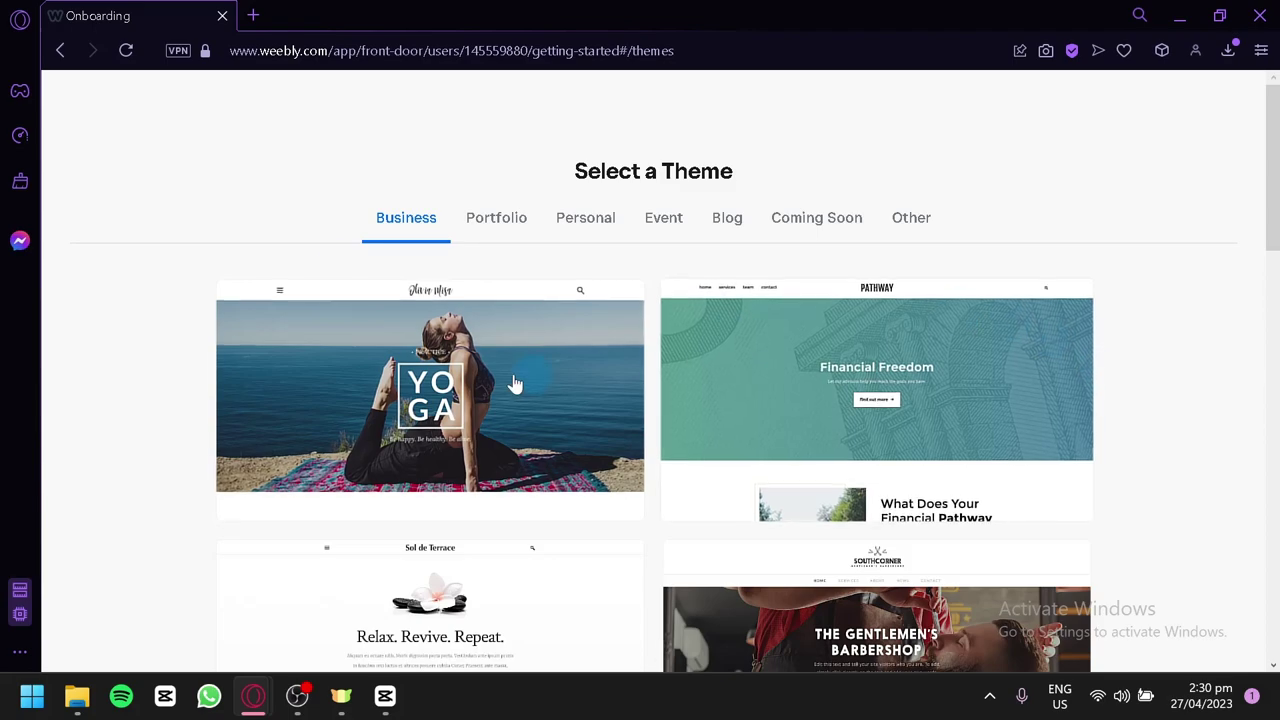
- Browse the Business themes, then the Portfolio, Personal, Event, Blog and Coming Soon categories
{"action": "scroll", "coordinate": [425, 140], "scroll_direction": "down", "scroll_amount": 4}
{"action": "scroll", "coordinate": [400, 249], "scroll_direction": "down", "scroll_amount": 1}
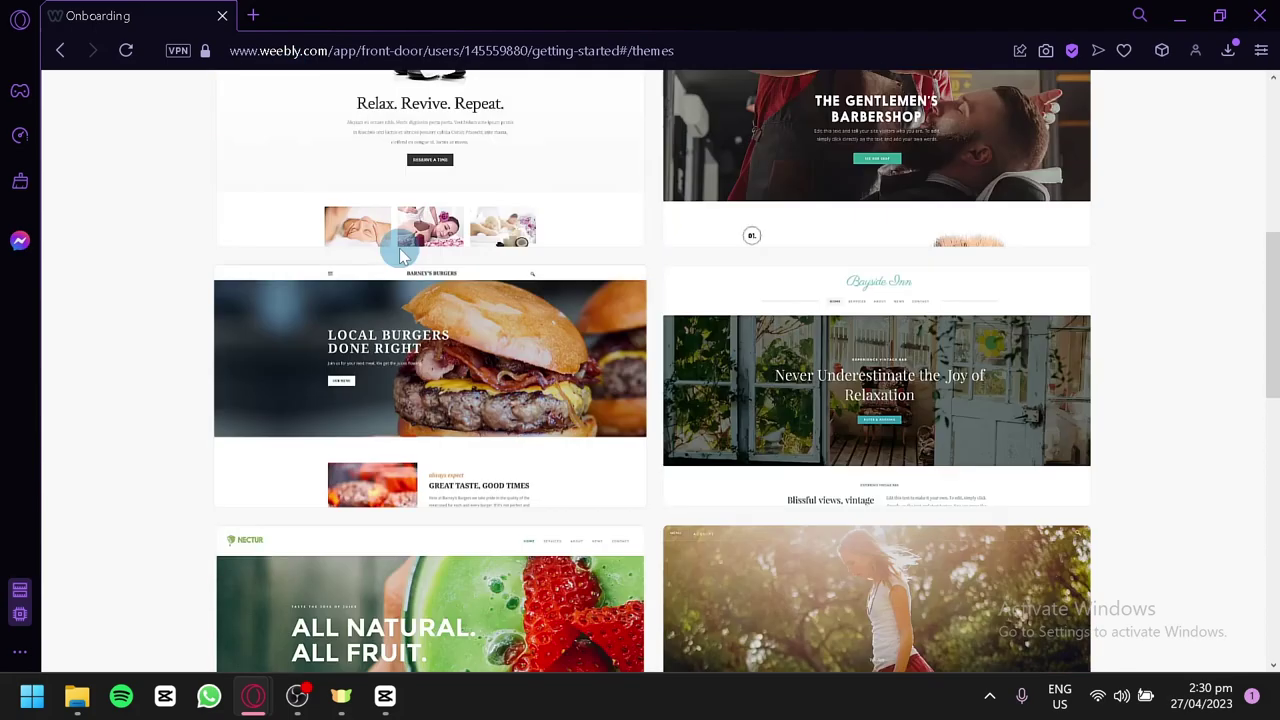
{"action": "scroll", "coordinate": [400, 249], "scroll_direction": "up", "scroll_amount": 5}
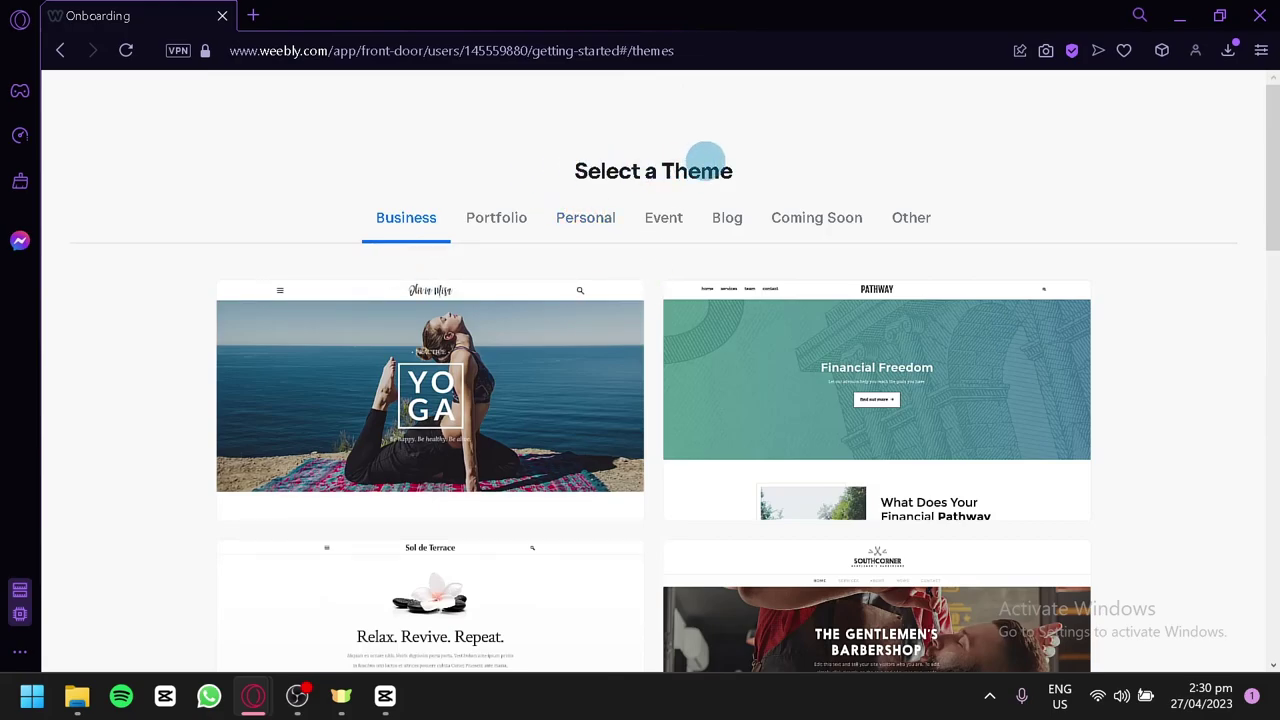
{"action": "scroll", "coordinate": [760, 157], "scroll_direction": "down", "scroll_amount": 5}
{"action": "scroll", "coordinate": [760, 160], "scroll_direction": "down", "scroll_amount": 4}
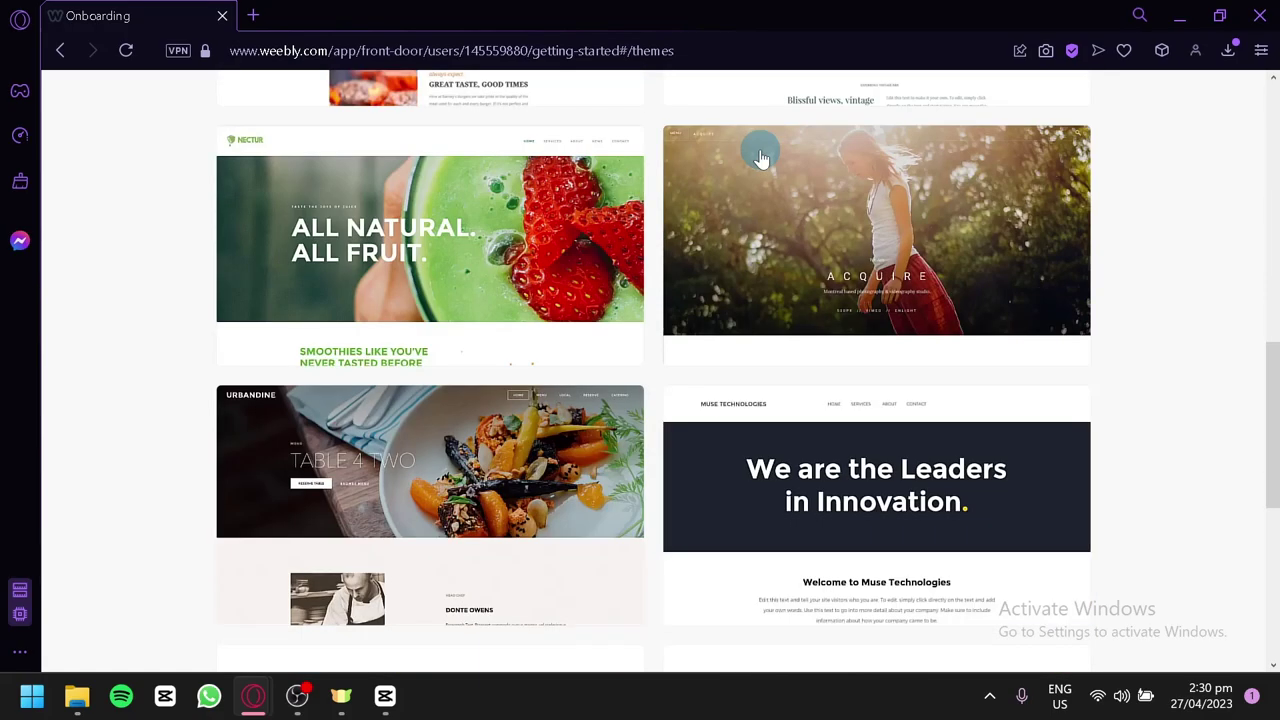
{"action": "scroll", "coordinate": [700, 250], "scroll_direction": "up", "scroll_amount": 9}
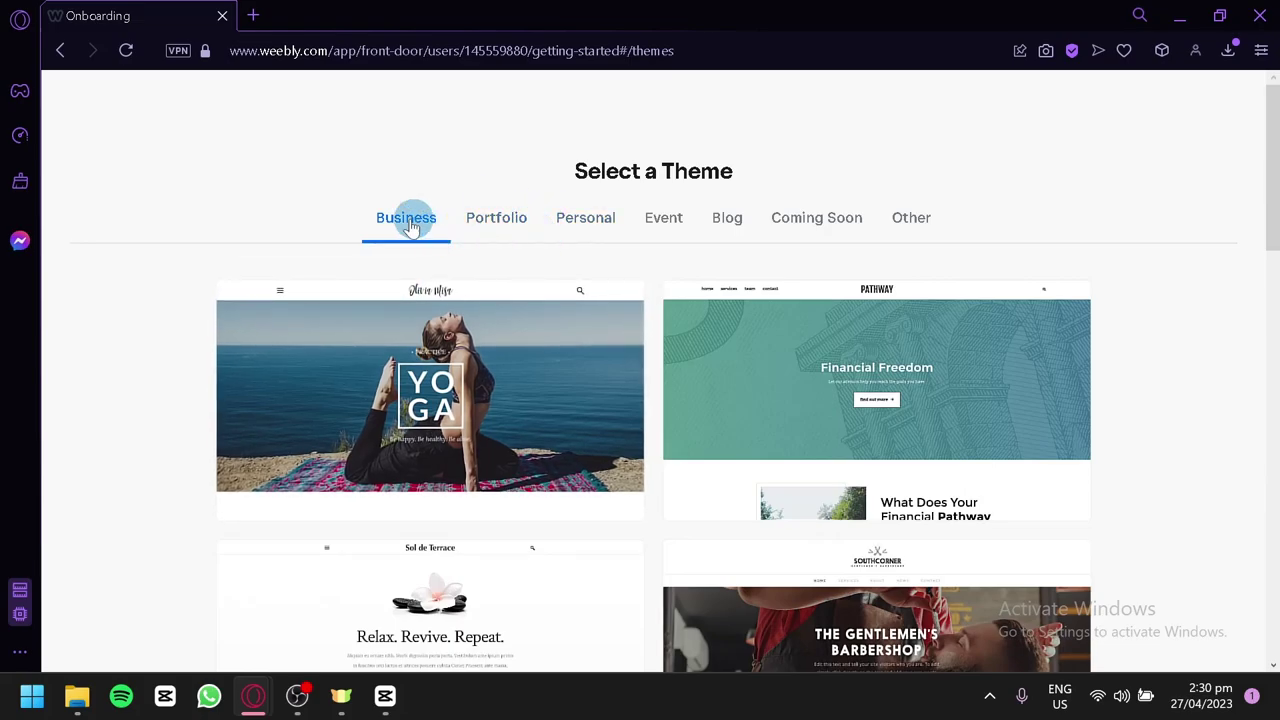
{"action": "scroll", "coordinate": [586, 291], "scroll_direction": "down", "scroll_amount": 9}
{"action": "scroll", "coordinate": [715, 292], "scroll_direction": "down", "scroll_amount": 4}
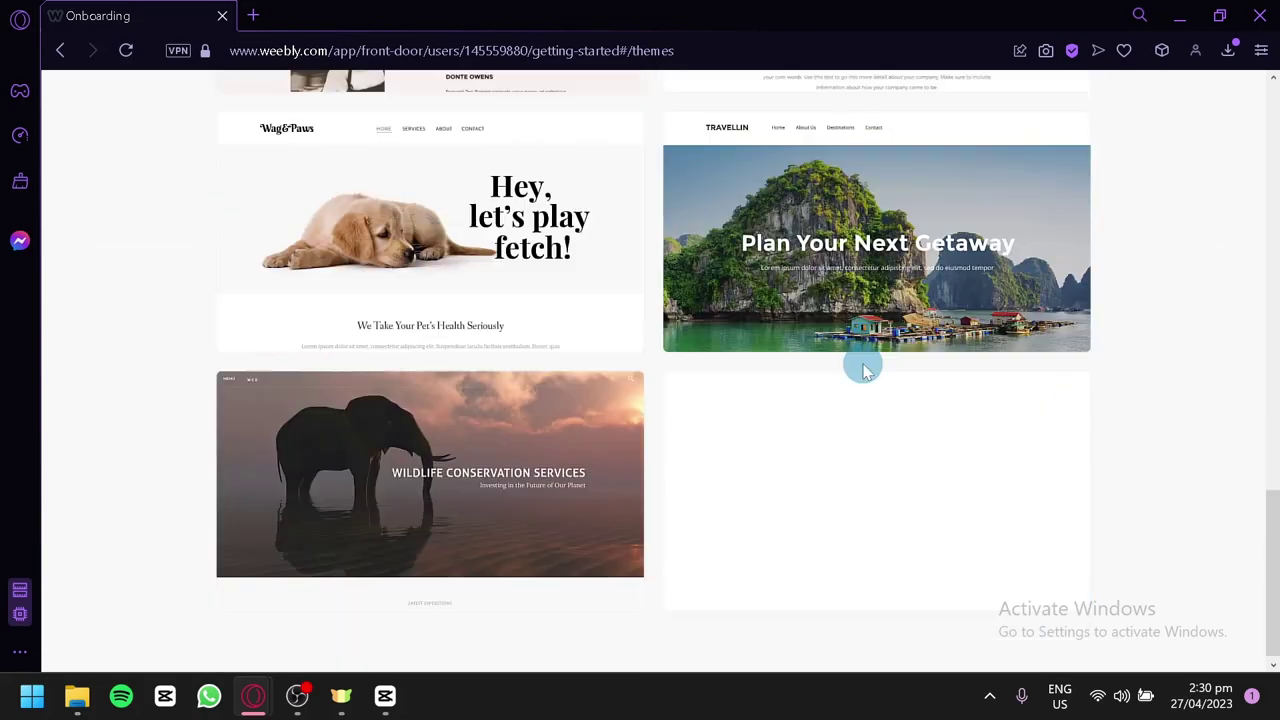
{"action": "scroll", "coordinate": [860, 363], "scroll_direction": "up", "scroll_amount": 13}
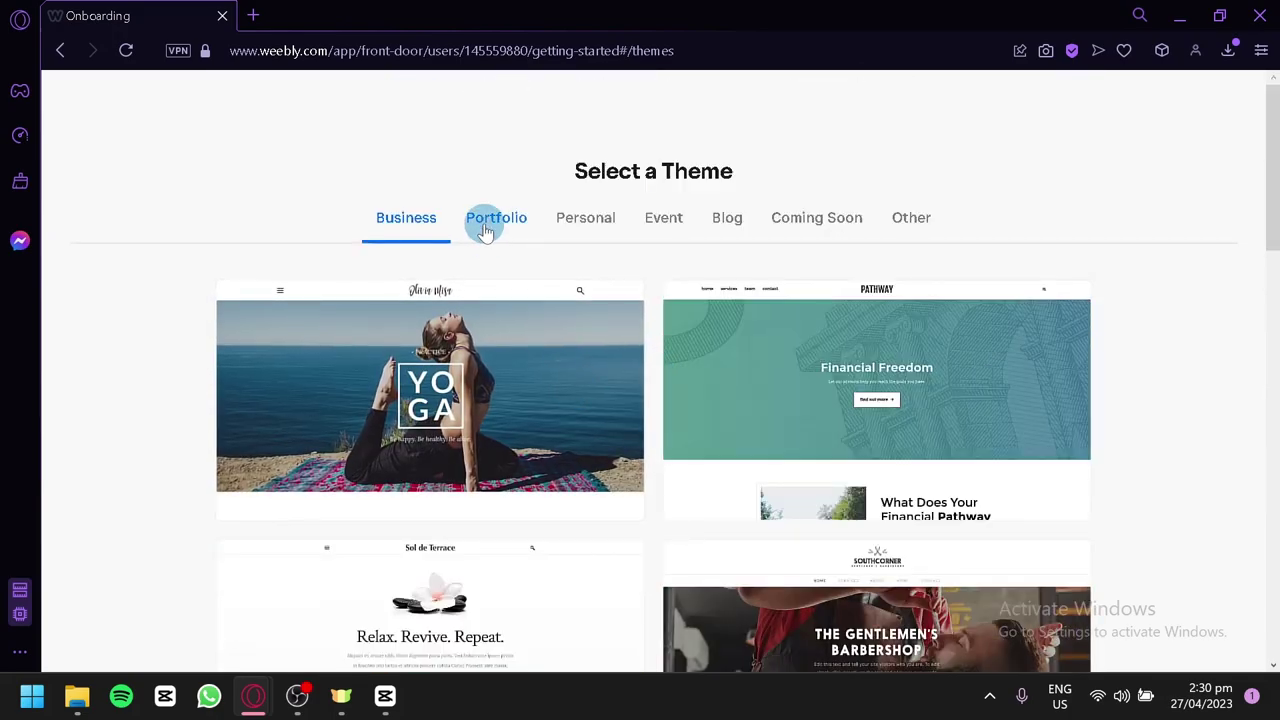
{"action": "left_click", "coordinate": [488, 223]}
{"action": "left_click", "coordinate": [600, 232]}
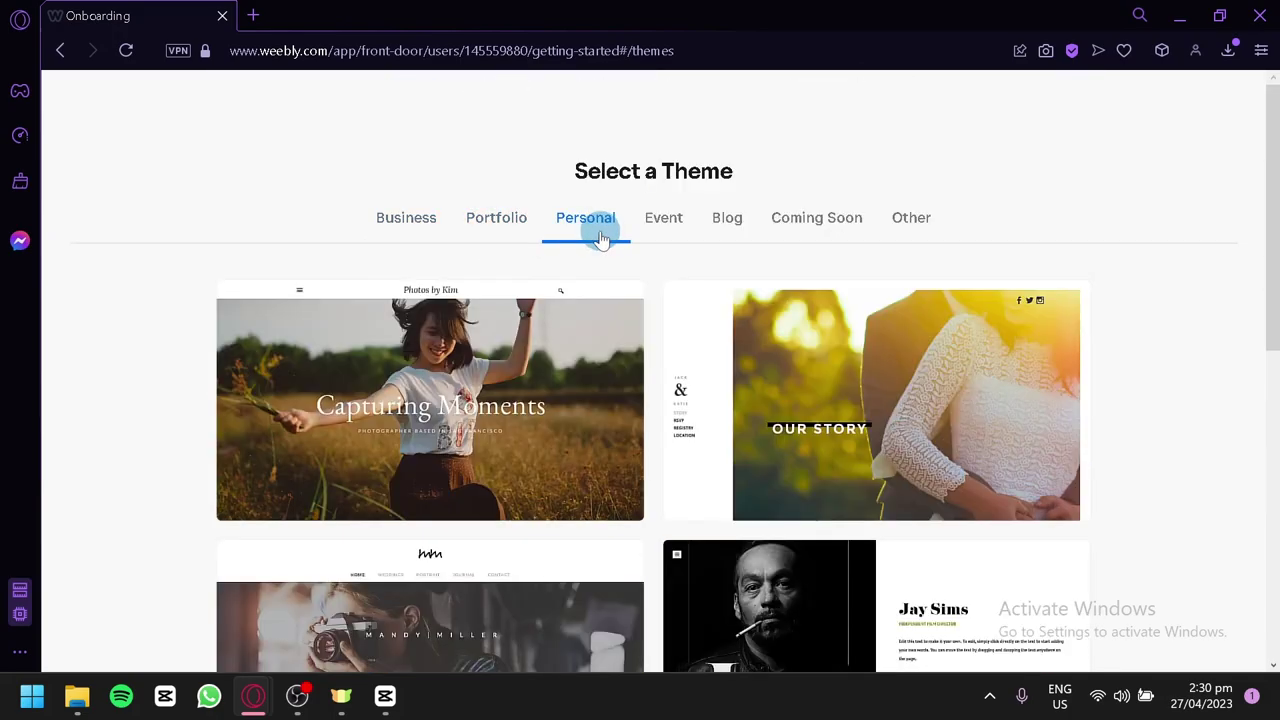
{"action": "left_click", "coordinate": [655, 228]}
{"action": "left_click", "coordinate": [735, 225]}
{"action": "left_click", "coordinate": [805, 222]}
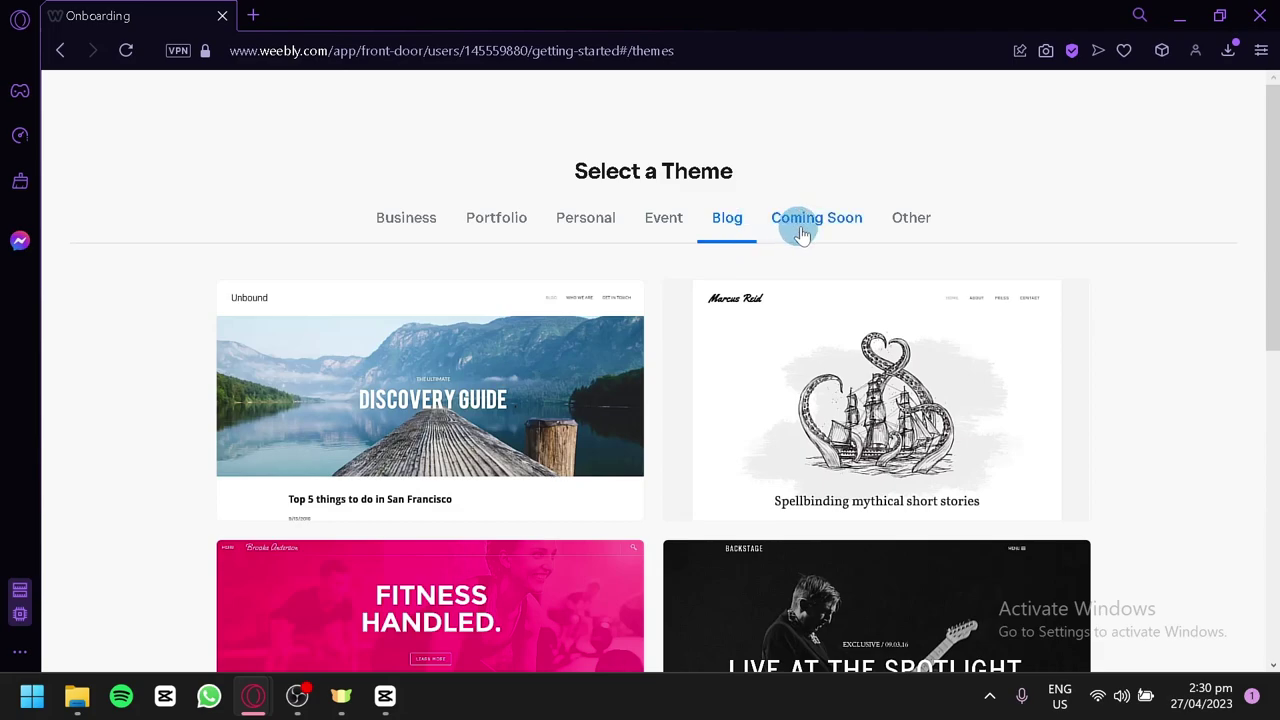
- Check the Other and Business categories, then settle on the Portfolio themes
{"action": "scroll", "coordinate": [749, 346], "scroll_direction": "down", "scroll_amount": 5}
{"action": "scroll", "coordinate": [610, 338], "scroll_direction": "up", "scroll_amount": 5}
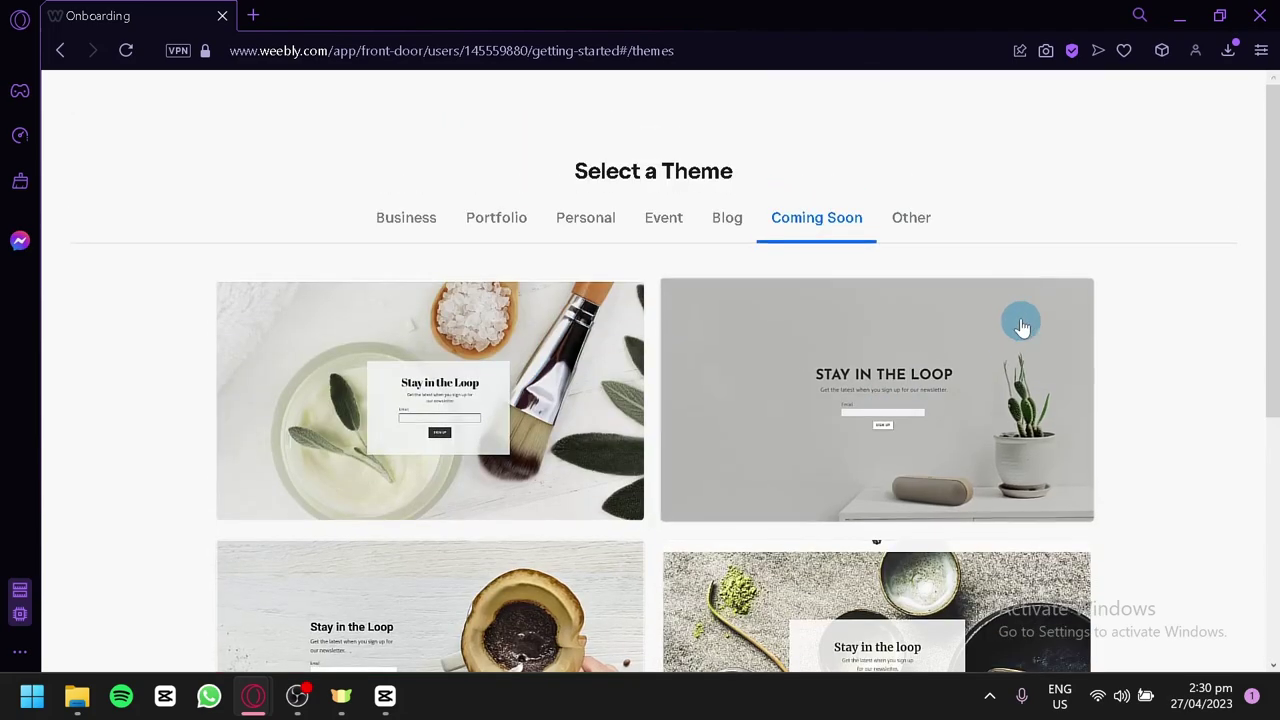
{"action": "left_click", "coordinate": [921, 222]}
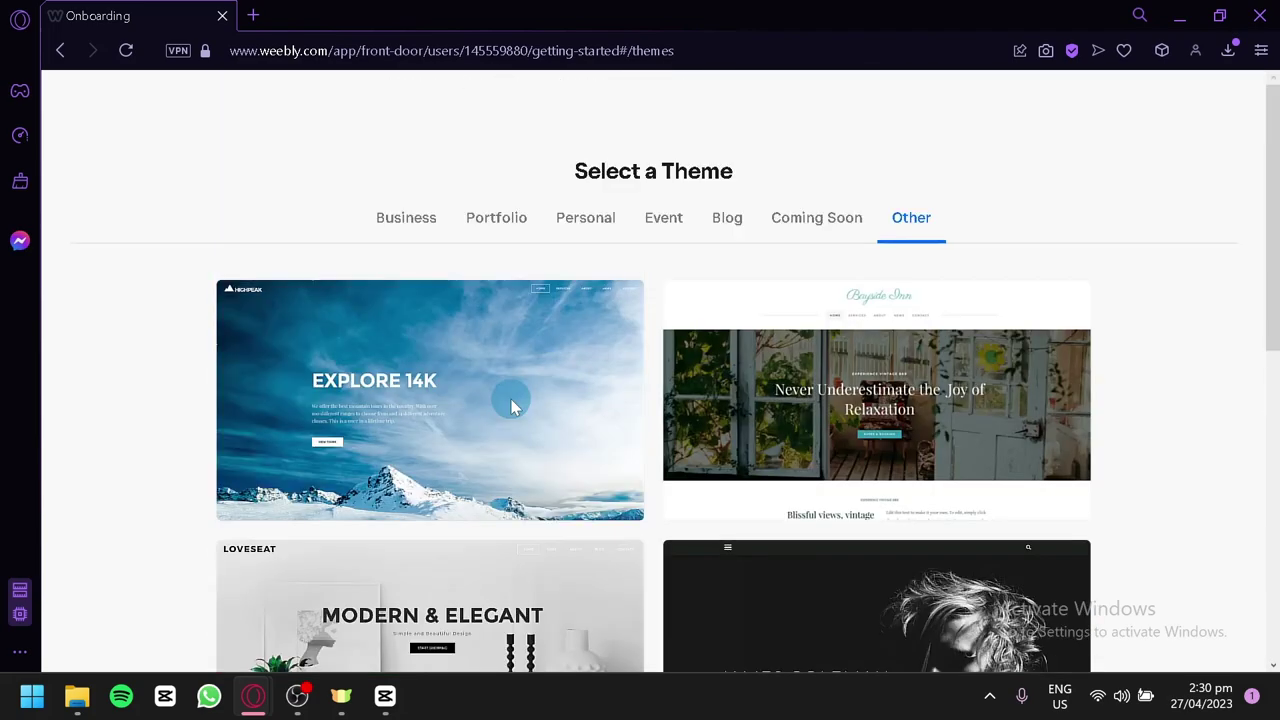
{"action": "left_click", "coordinate": [410, 223]}
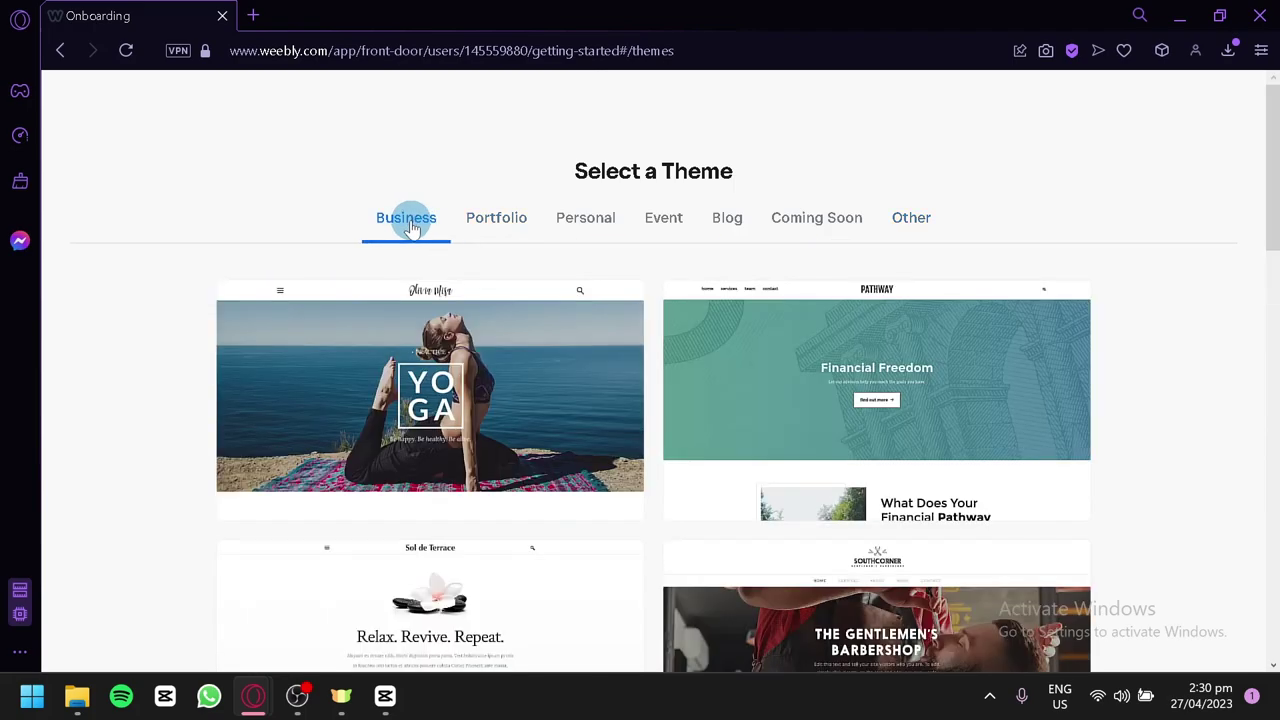
{"action": "left_click", "coordinate": [459, 226]}
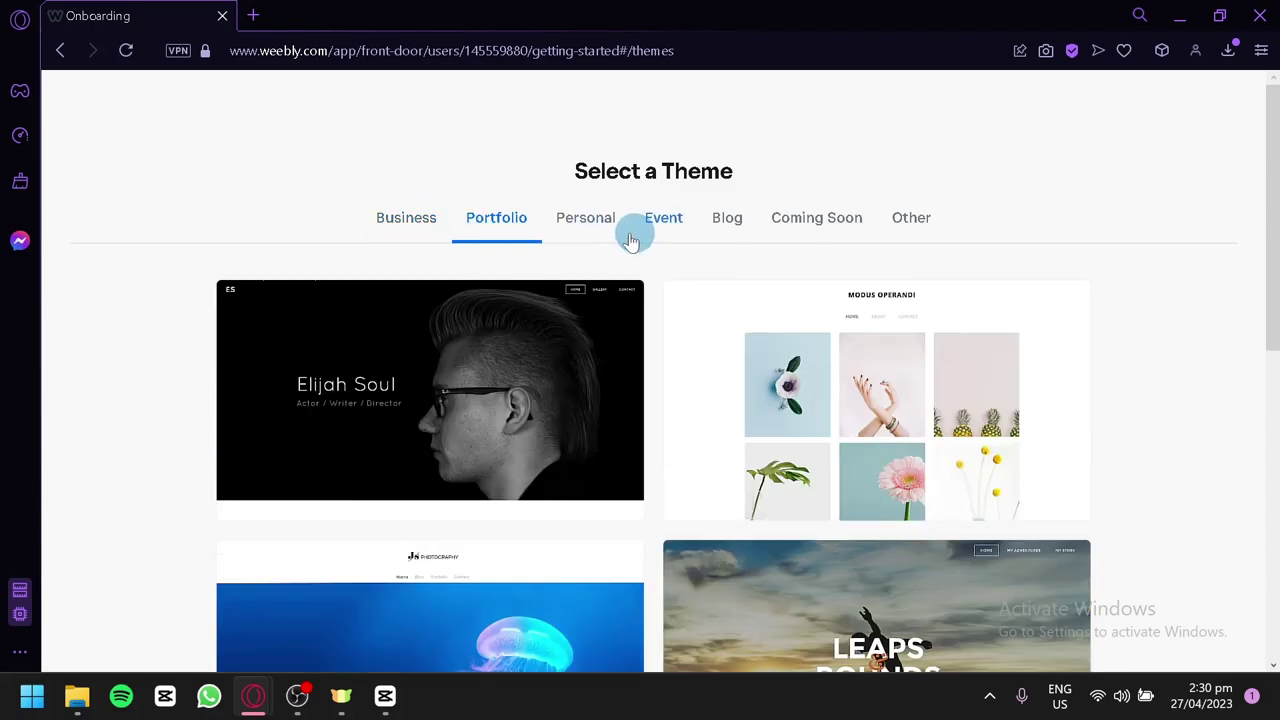
{"action": "left_click", "coordinate": [610, 230]}
{"action": "left_click", "coordinate": [440, 214]}
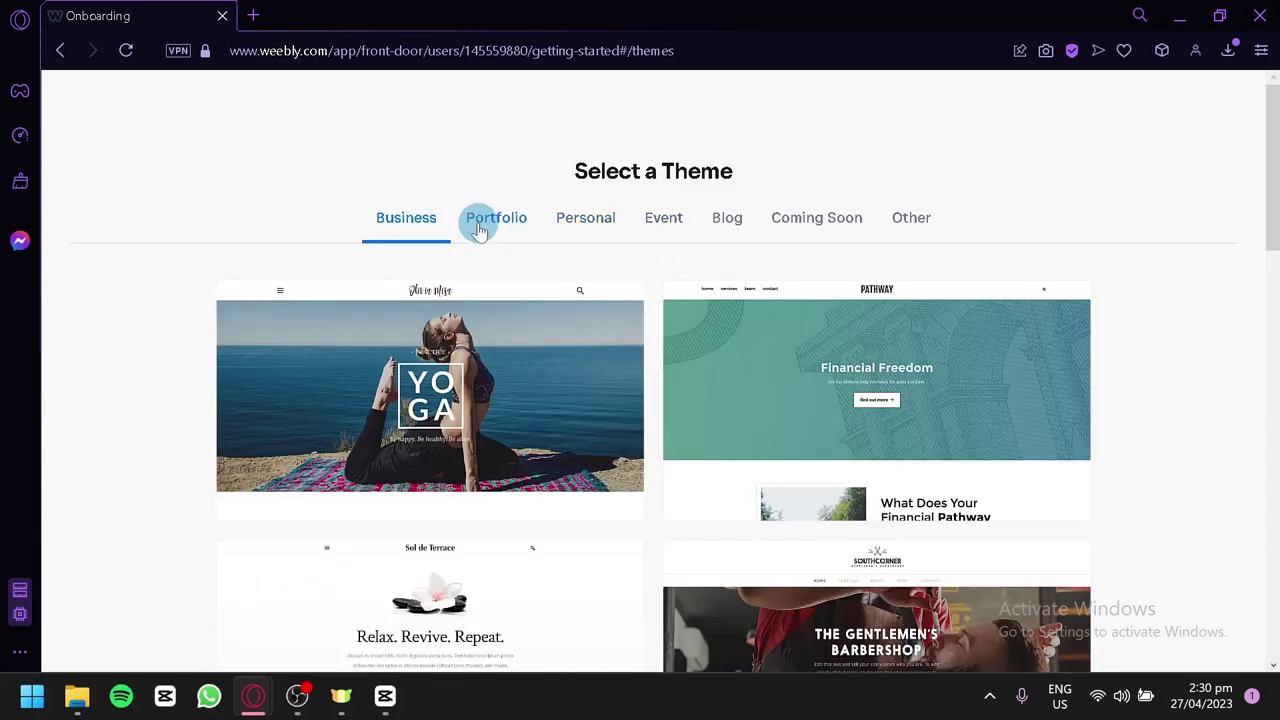
{"action": "left_click_drag", "start_coordinate": [477, 223], "coordinate": [482, 228]}
{"action": "left_click", "coordinate": [482, 228]}
{"action": "scroll", "coordinate": [506, 277], "scroll_direction": "down", "scroll_amount": 5}
{"action": "scroll", "coordinate": [529, 289], "scroll_direction": "up", "scroll_amount": 5}
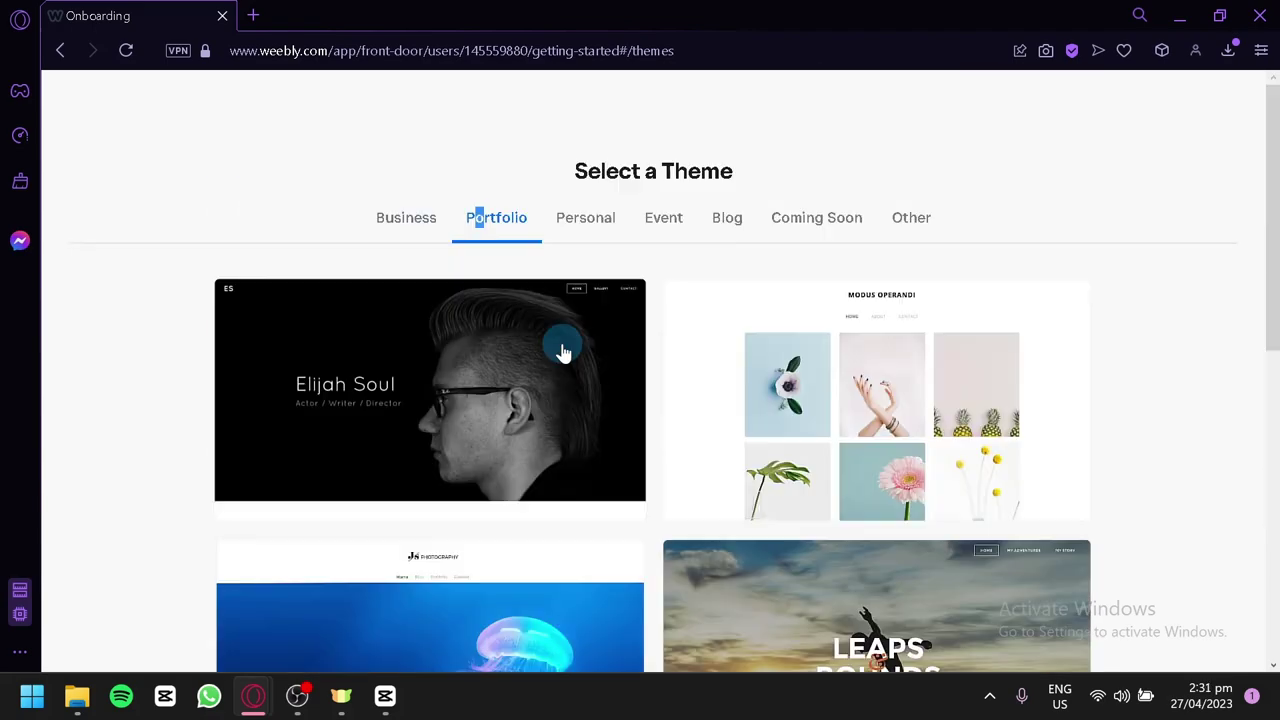
{"action": "scroll", "coordinate": [560, 351], "scroll_direction": "down", "scroll_amount": 3}
{"action": "scroll", "coordinate": [920, 380], "scroll_direction": "down", "scroll_amount": 2}
- Preview the creative-director portfolio theme, scroll through it, and start building from it
{"action": "left_click", "coordinate": [874, 385]}
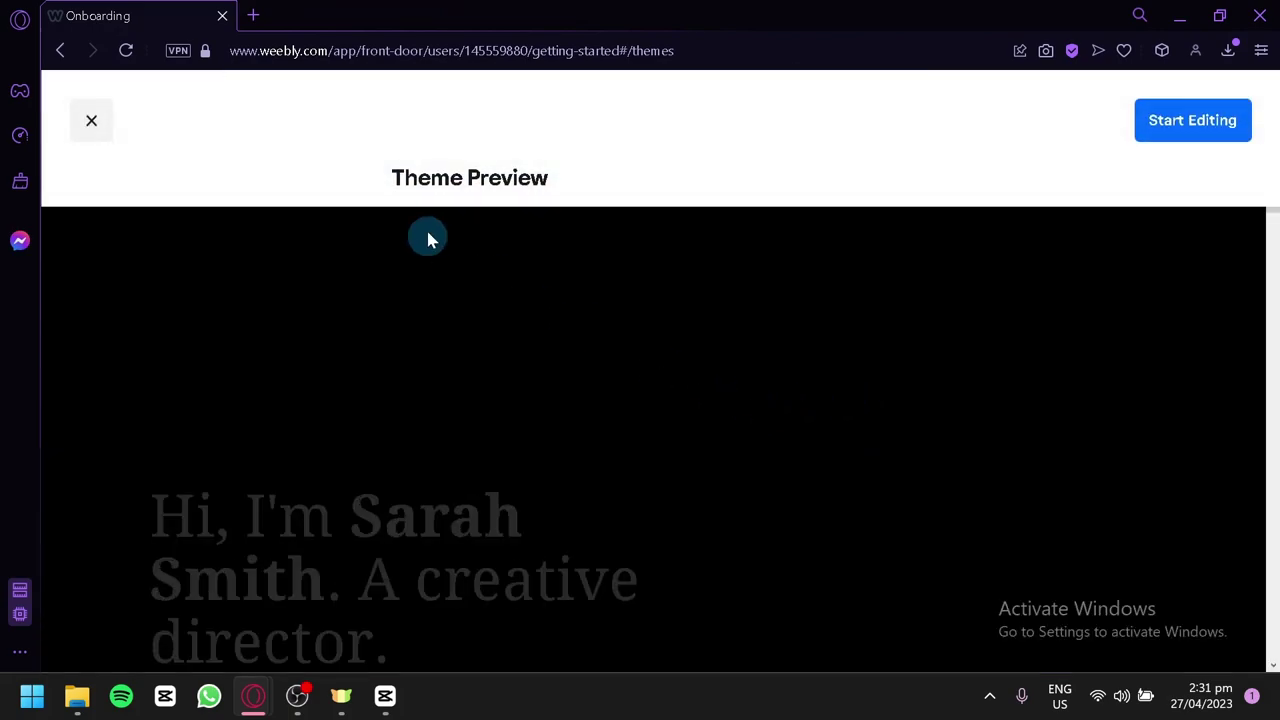
{"action": "scroll", "coordinate": [574, 285], "scroll_direction": "down", "scroll_amount": 4}
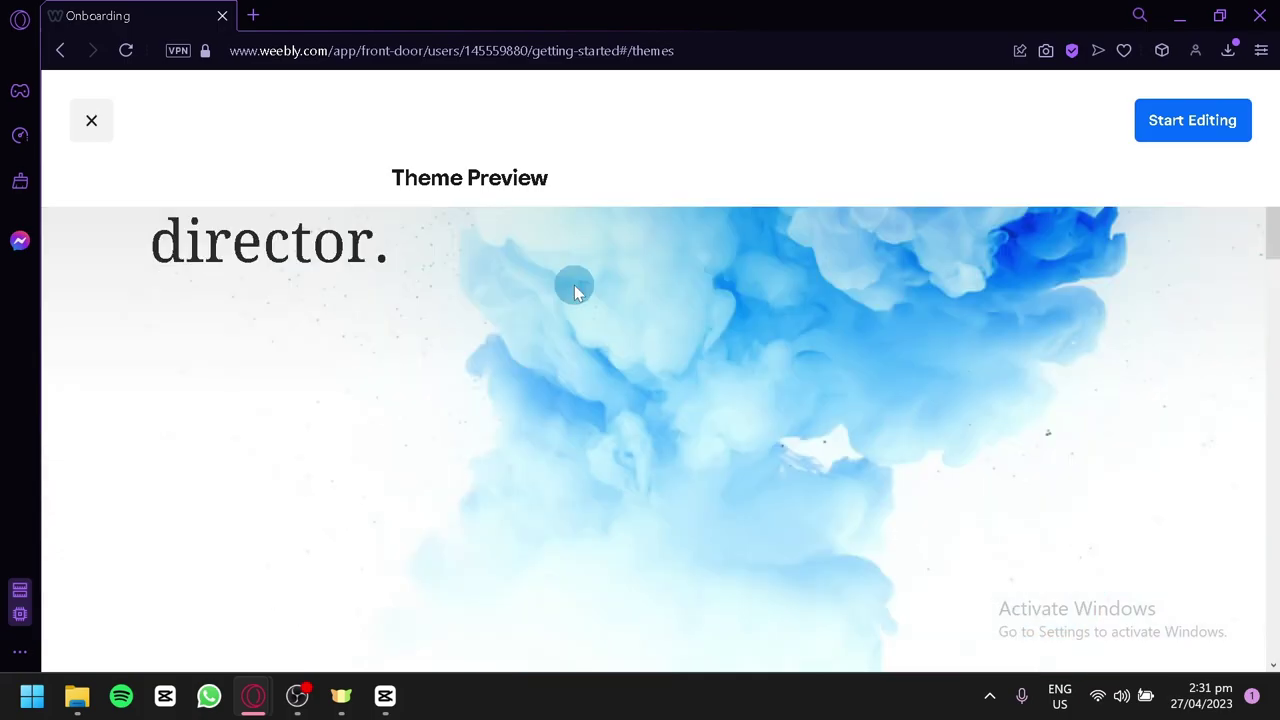
{"action": "scroll", "coordinate": [585, 294], "scroll_direction": "up", "scroll_amount": 3}
{"action": "scroll", "coordinate": [494, 310], "scroll_direction": "down", "scroll_amount": 10}
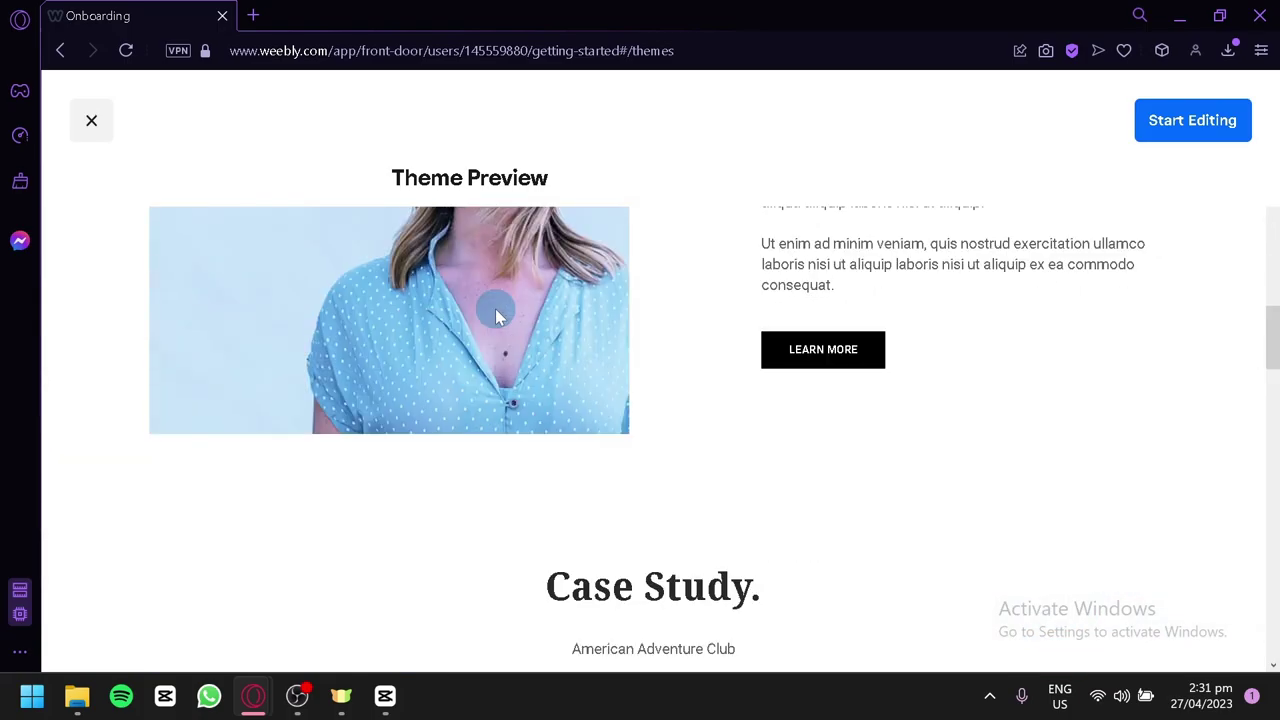
{"action": "scroll", "coordinate": [494, 316], "scroll_direction": "down", "scroll_amount": 8}
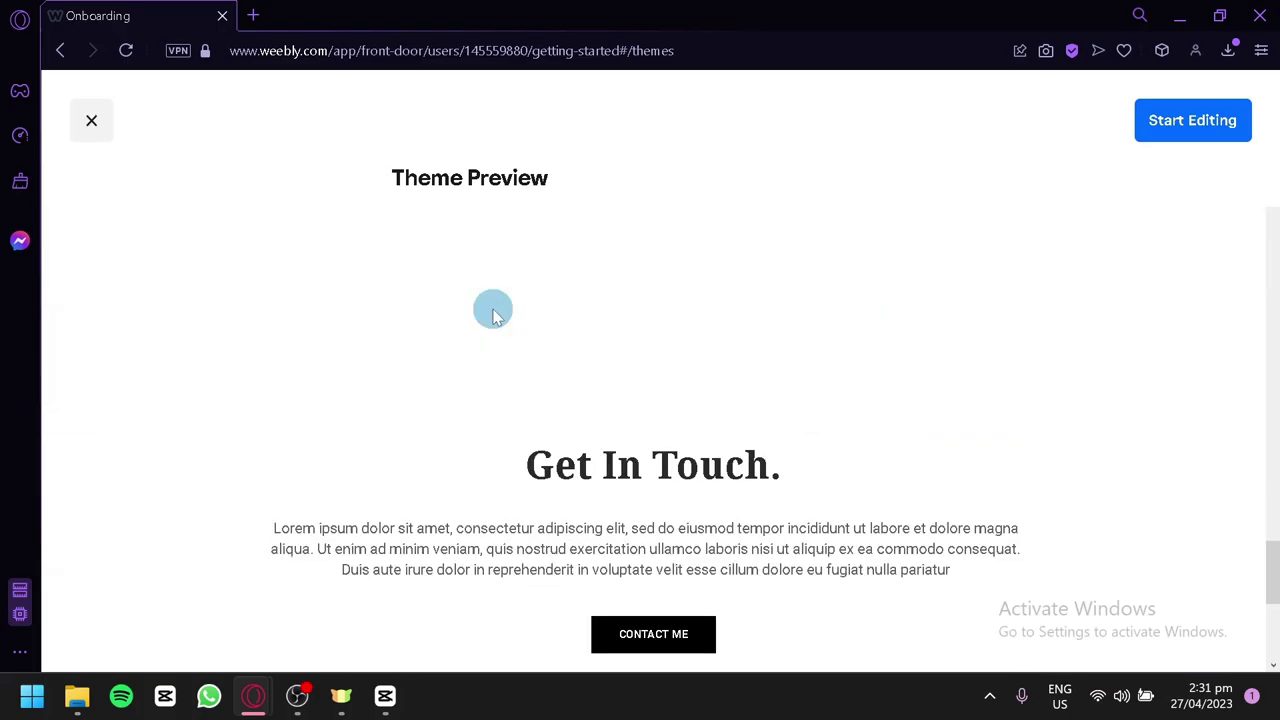
{"action": "scroll", "coordinate": [694, 391], "scroll_direction": "up", "scroll_amount": 15}
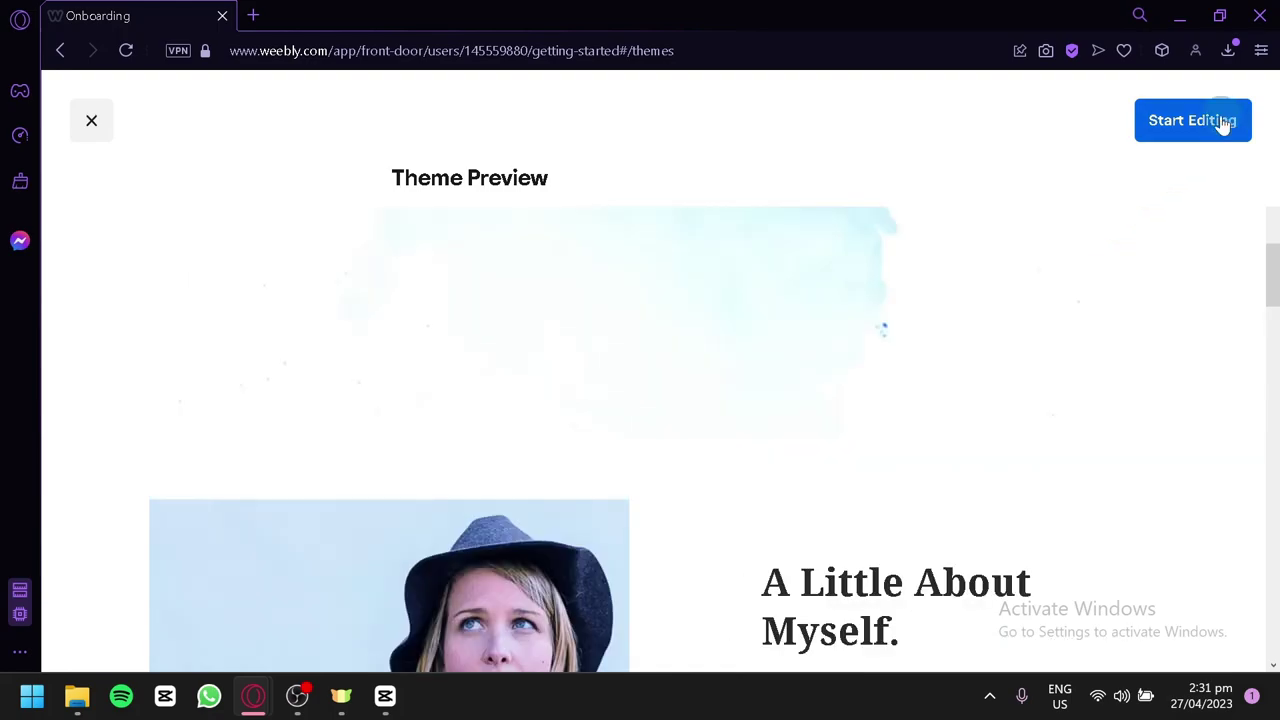
{"action": "scroll", "coordinate": [954, 423], "scroll_direction": "down", "scroll_amount": 5}
{"action": "scroll", "coordinate": [1220, 300], "scroll_direction": "up", "scroll_amount": 10}
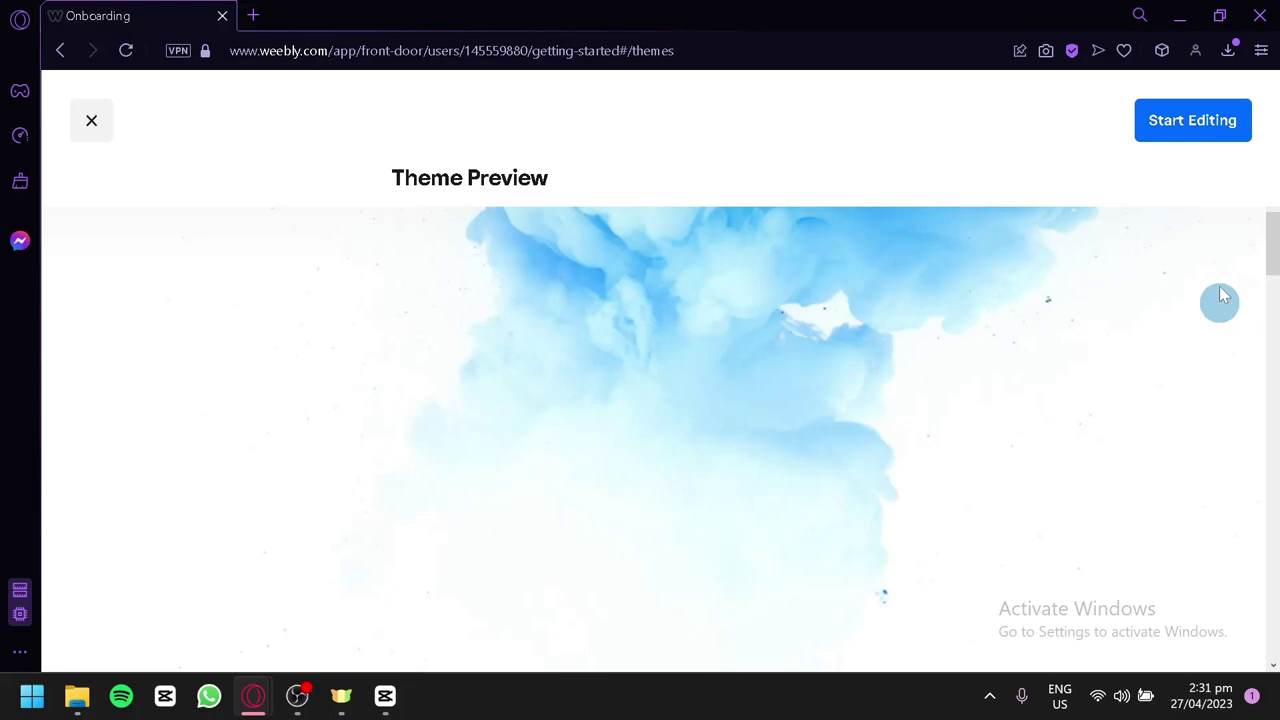
{"action": "left_click", "coordinate": [1220, 136]}
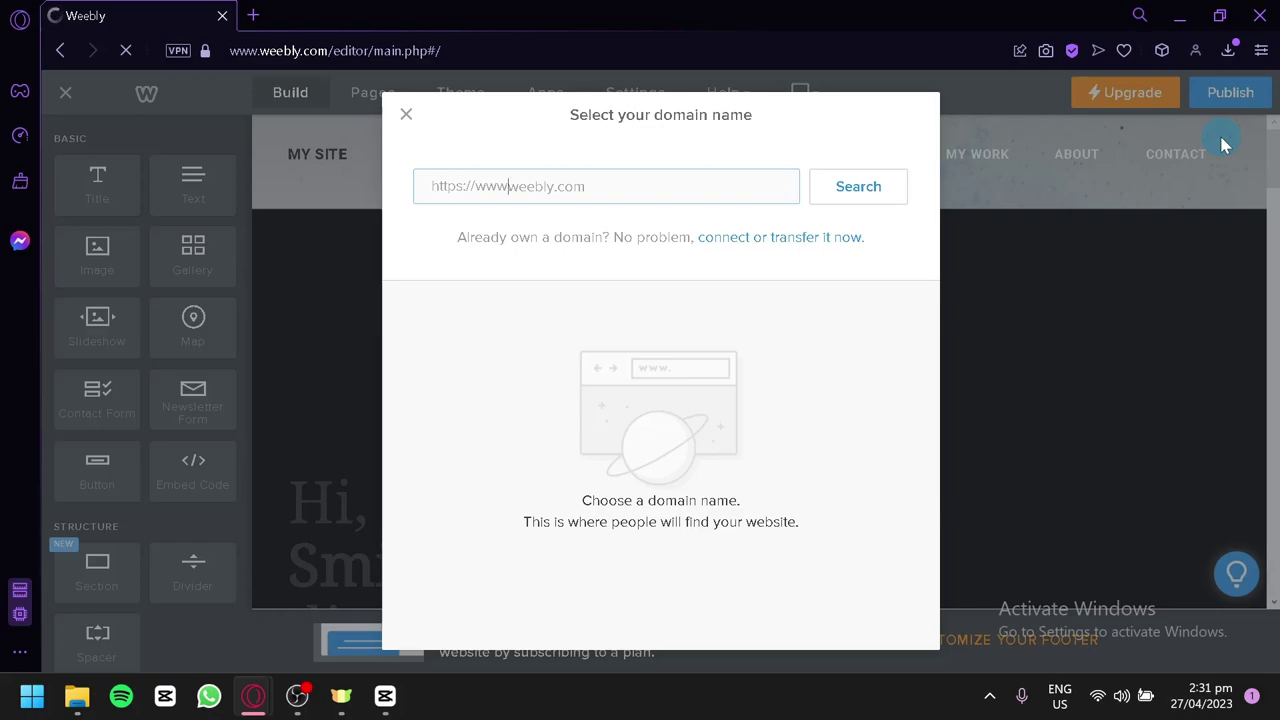
- Search for the domain name 'coffeeworld' in the domain dialog
{"action": "type", "text": "coffeeworld"}
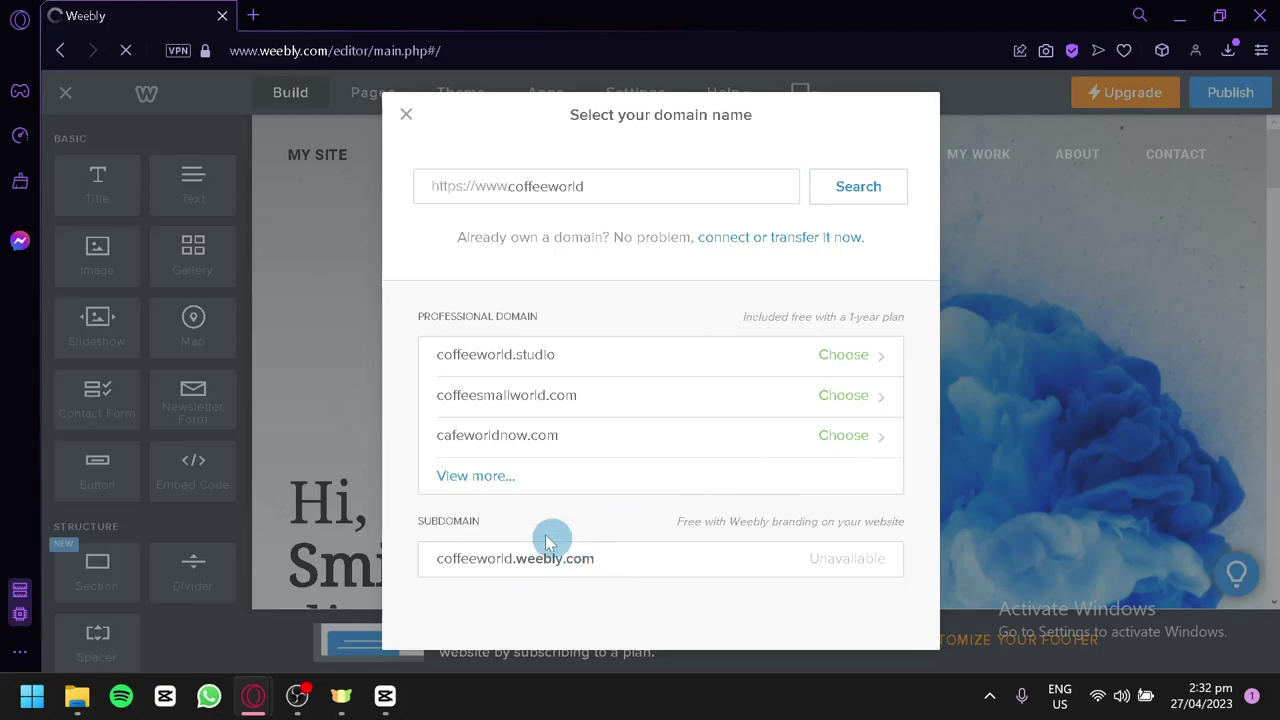
{"action": "left_click", "coordinate": [406, 115]}
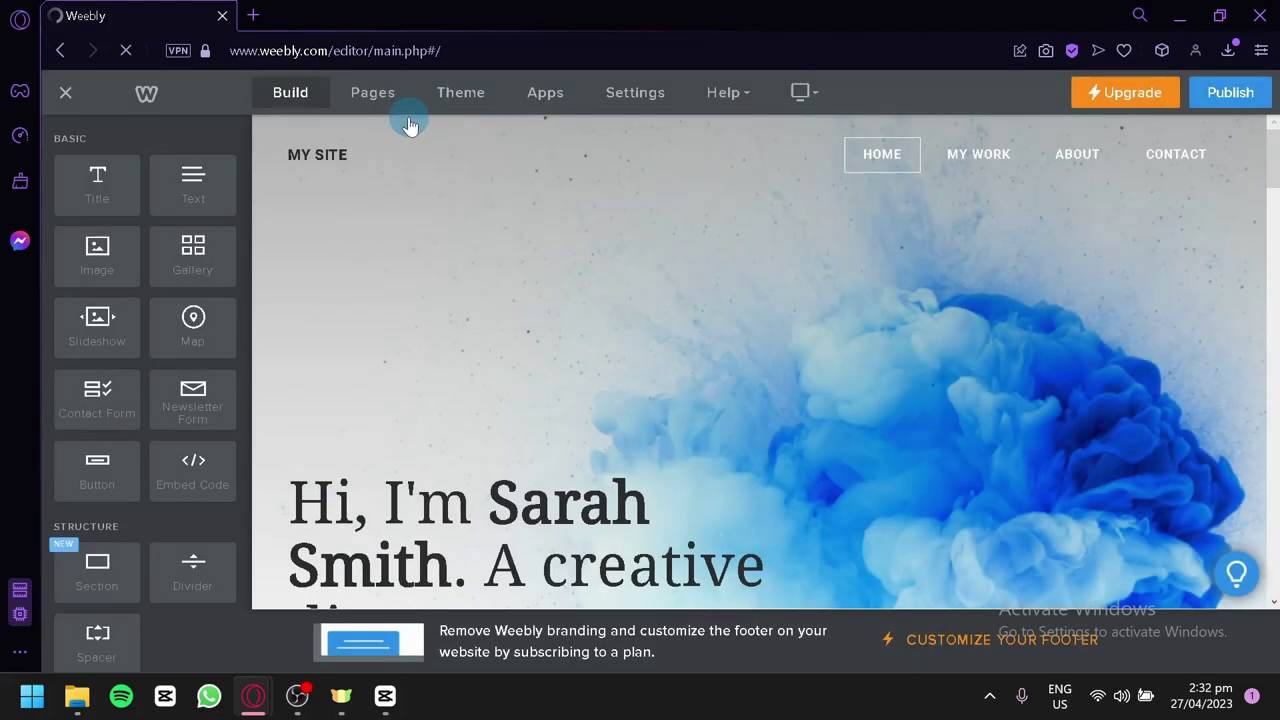
{"action": "scroll", "coordinate": [393, 237], "scroll_direction": "down", "scroll_amount": 15}
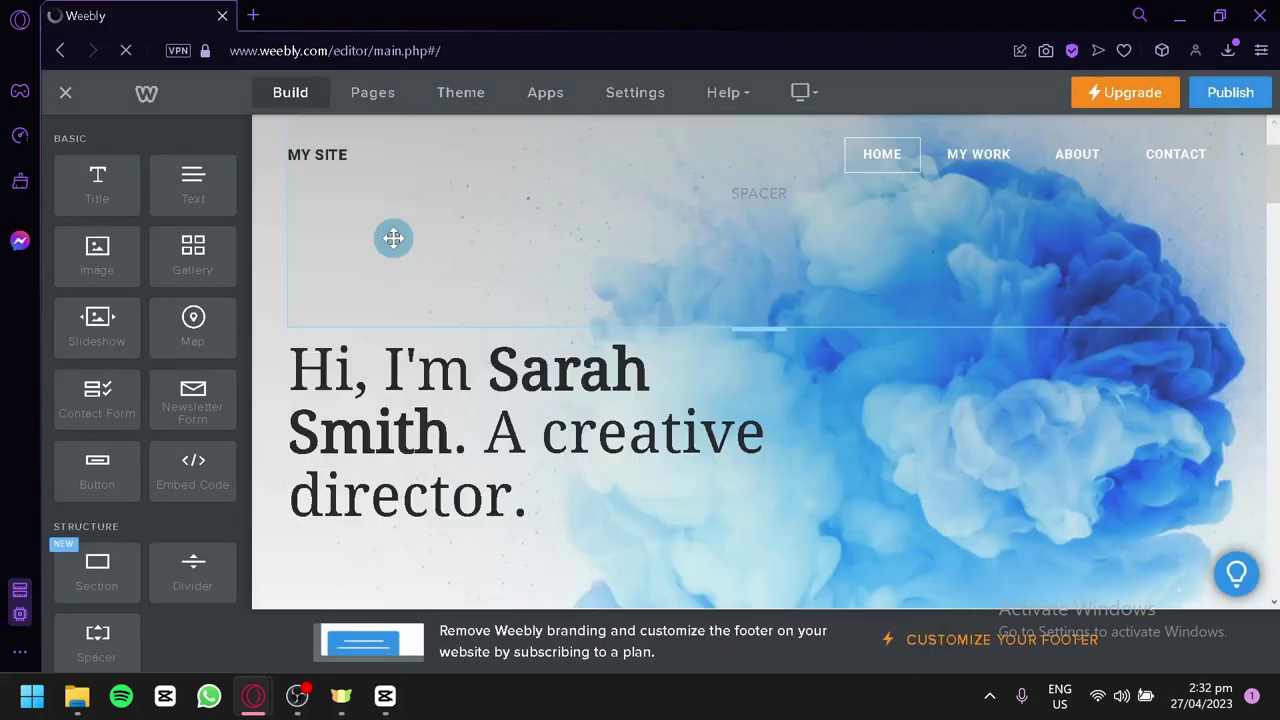
{"action": "scroll", "coordinate": [393, 237], "scroll_direction": "up", "scroll_amount": 15}
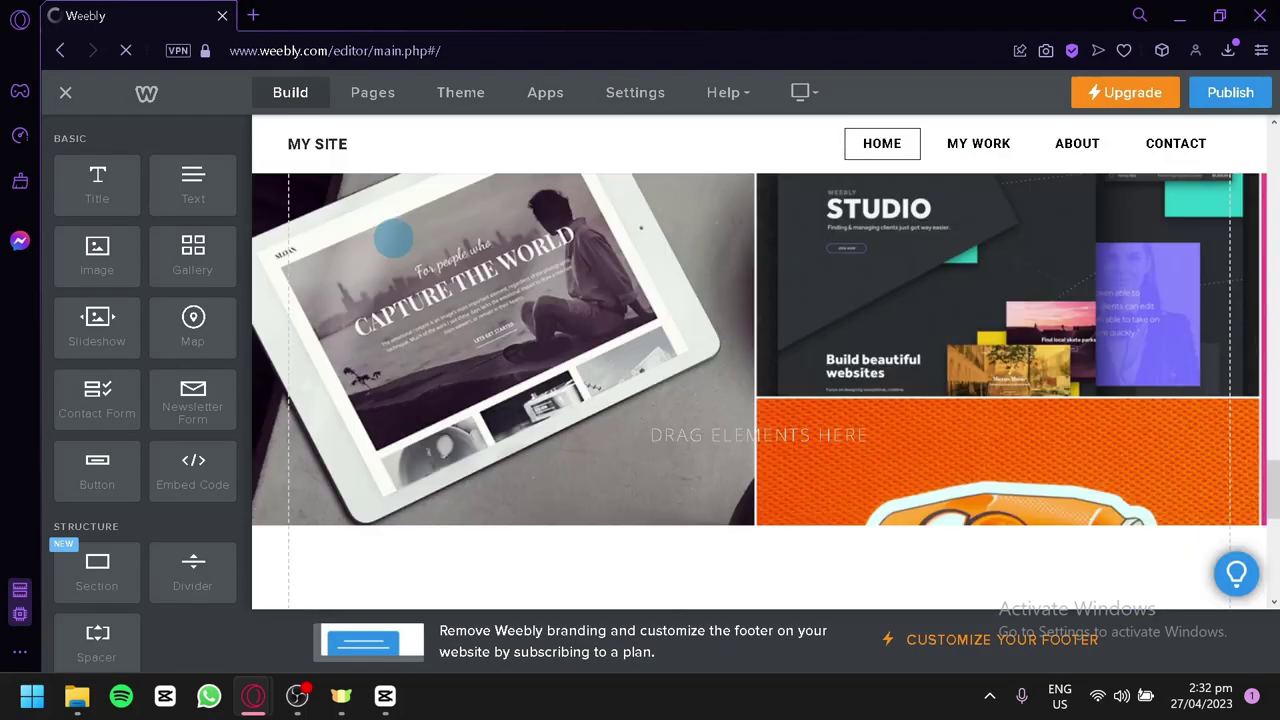
{"action": "scroll", "coordinate": [393, 237], "scroll_direction": "up", "scroll_amount": 3}
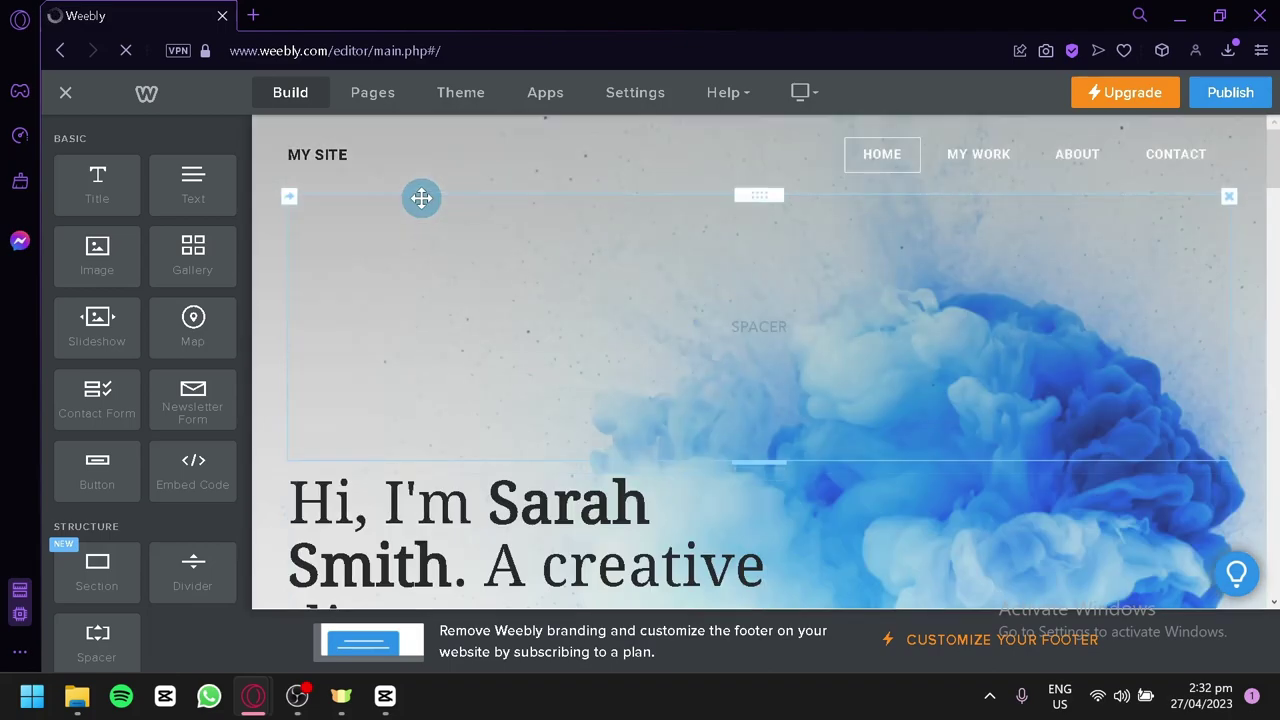
{"action": "mouse_move", "coordinate": [368, 165]}
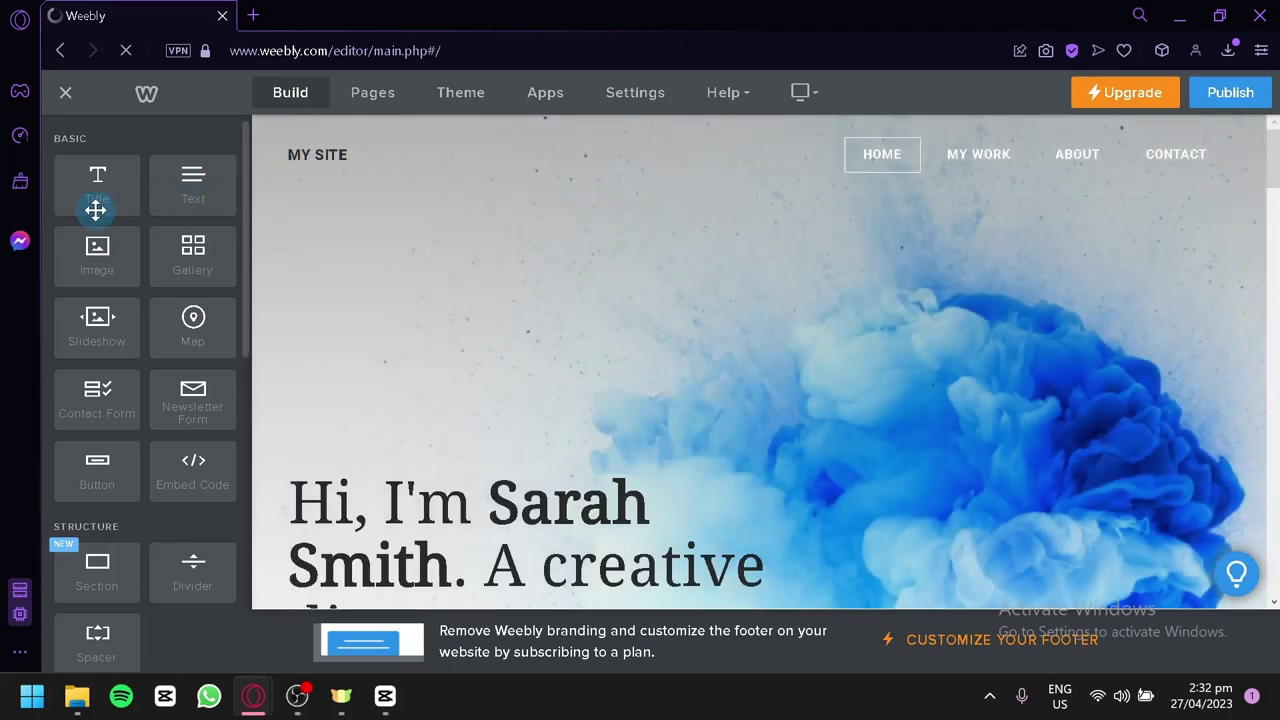
{"action": "scroll", "coordinate": [241, 133], "scroll_direction": "down", "scroll_amount": 10}
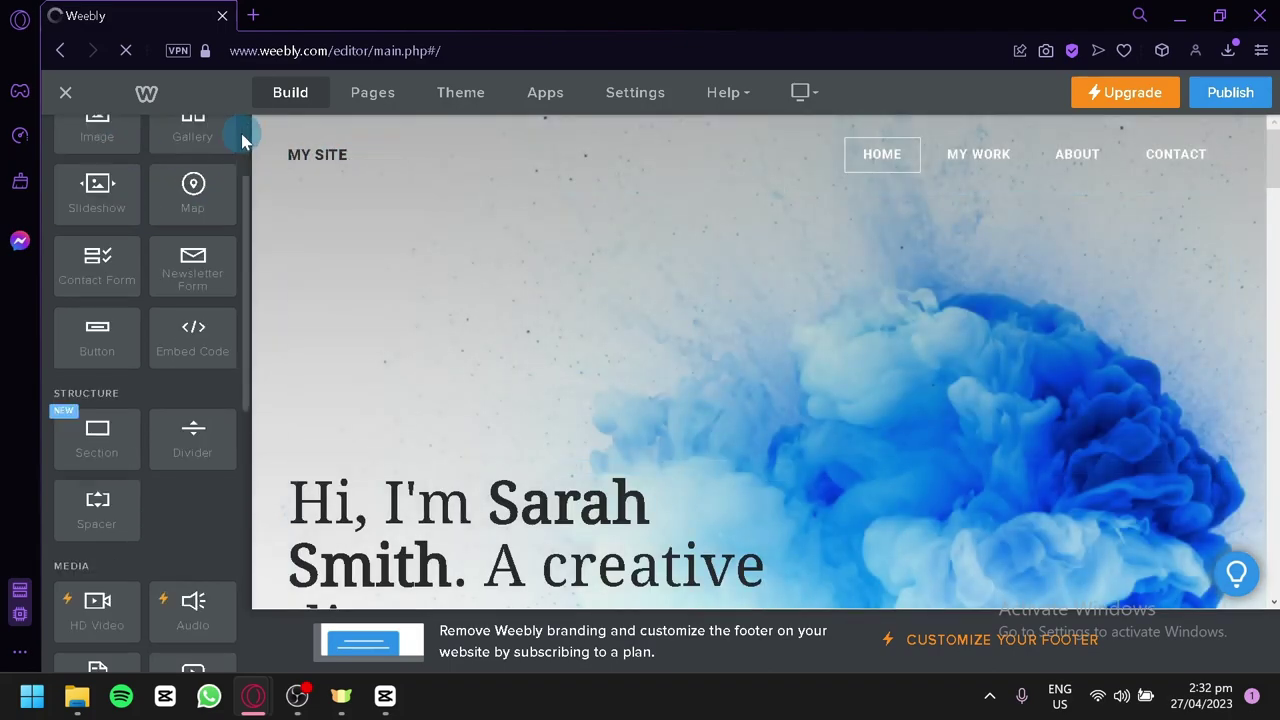
{"action": "scroll", "coordinate": [520, 325], "scroll_direction": "down", "scroll_amount": 5}
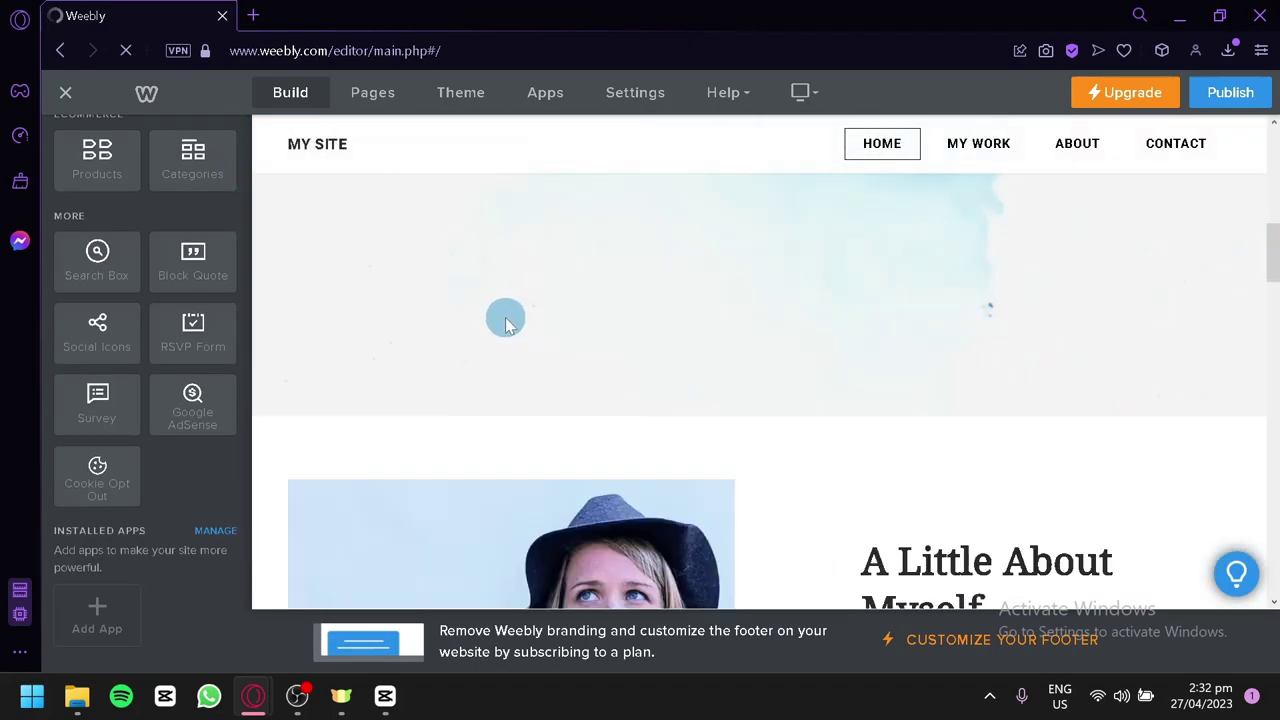
{"action": "scroll", "coordinate": [503, 309], "scroll_direction": "up", "scroll_amount": 5}
{"action": "scroll", "coordinate": [97, 286], "scroll_direction": "up", "scroll_amount": 10}
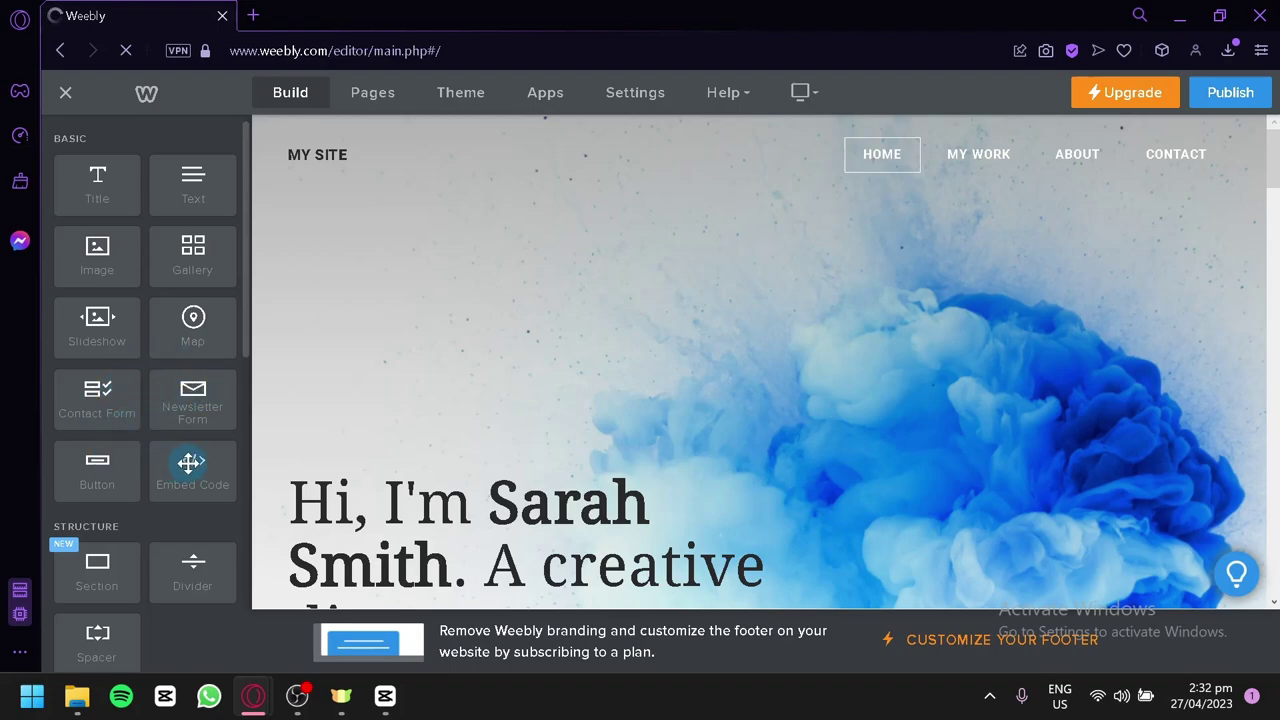
{"action": "scroll", "coordinate": [177, 349], "scroll_direction": "down", "scroll_amount": 3}
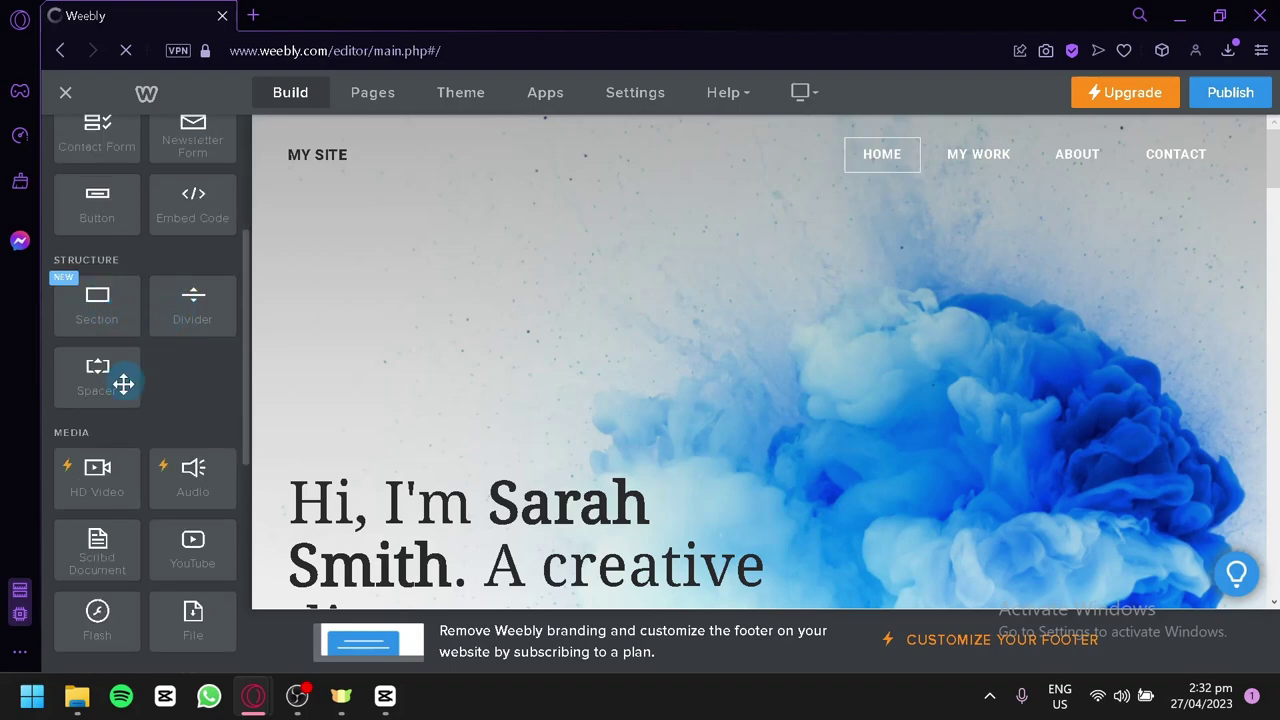
{"action": "scroll", "coordinate": [104, 389], "scroll_direction": "down", "scroll_amount": 2}
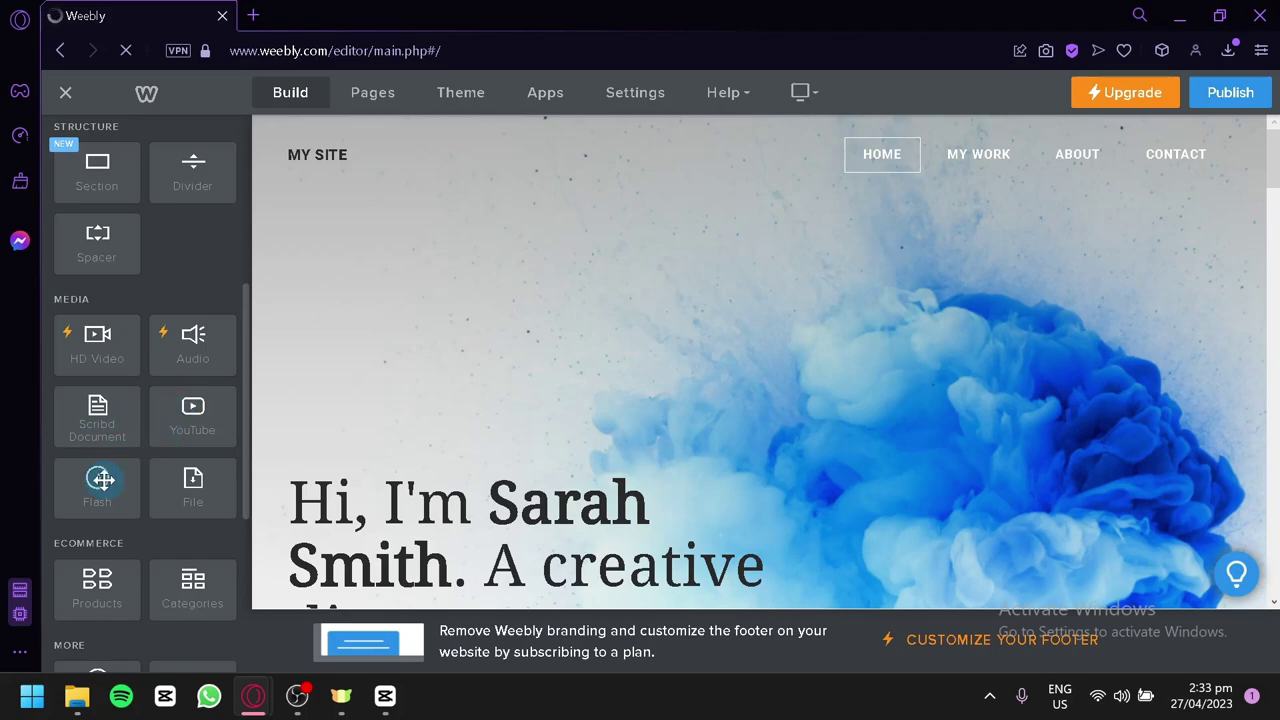
{"action": "scroll", "coordinate": [172, 477], "scroll_direction": "down", "scroll_amount": 3}
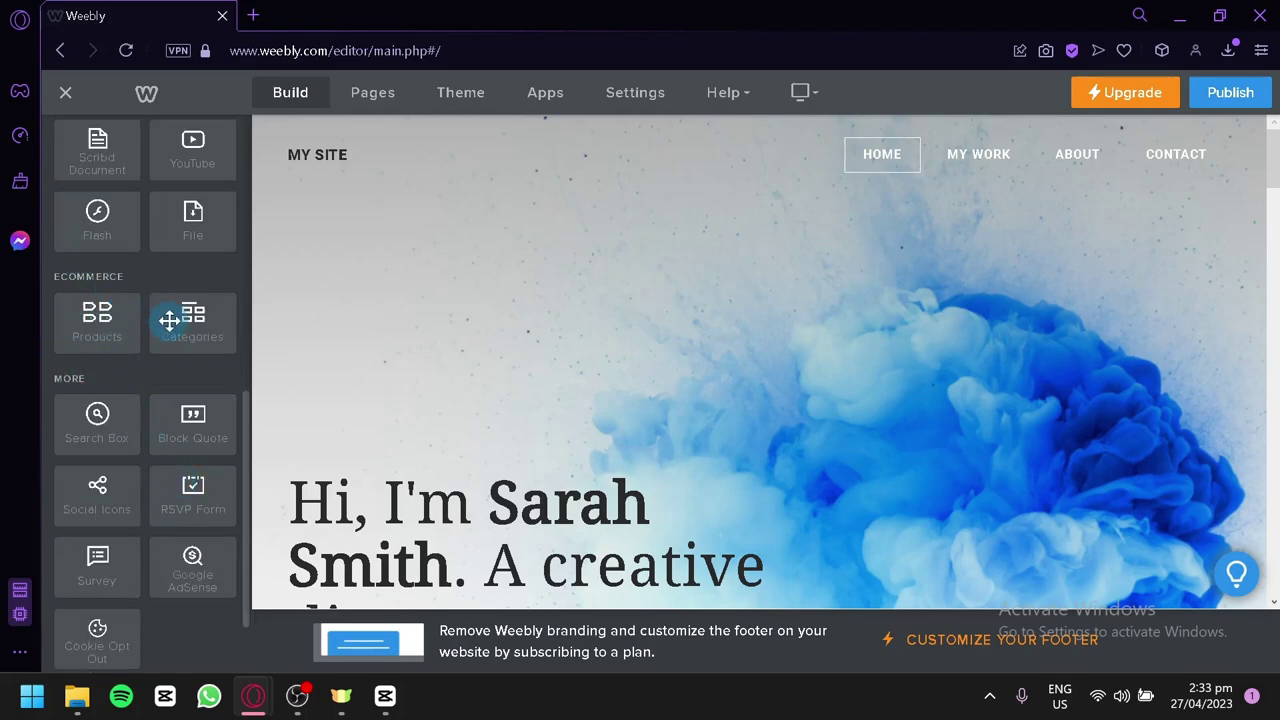
{"action": "scroll", "coordinate": [174, 318], "scroll_direction": "down", "scroll_amount": 2}
{"action": "left_click_drag", "start_coordinate": [290, 235], "coordinate": [130, 230]}
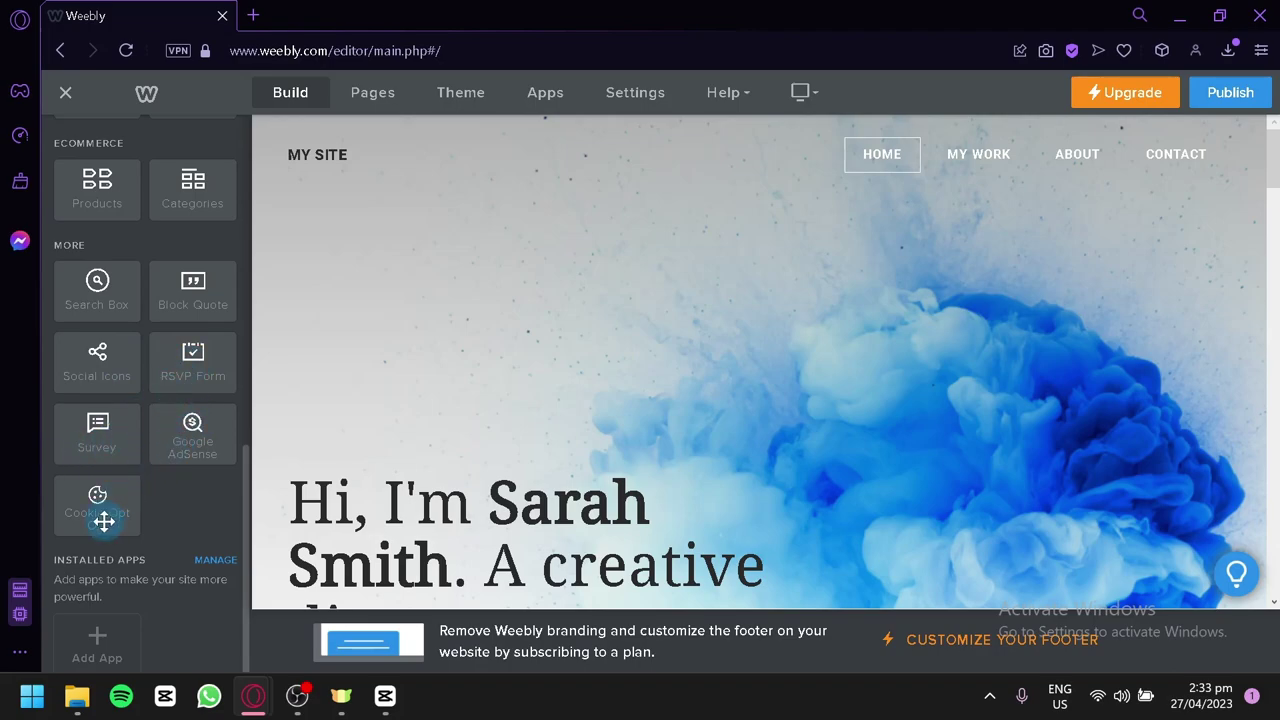
{"action": "scroll", "coordinate": [160, 495], "scroll_direction": "down", "scroll_amount": 1}
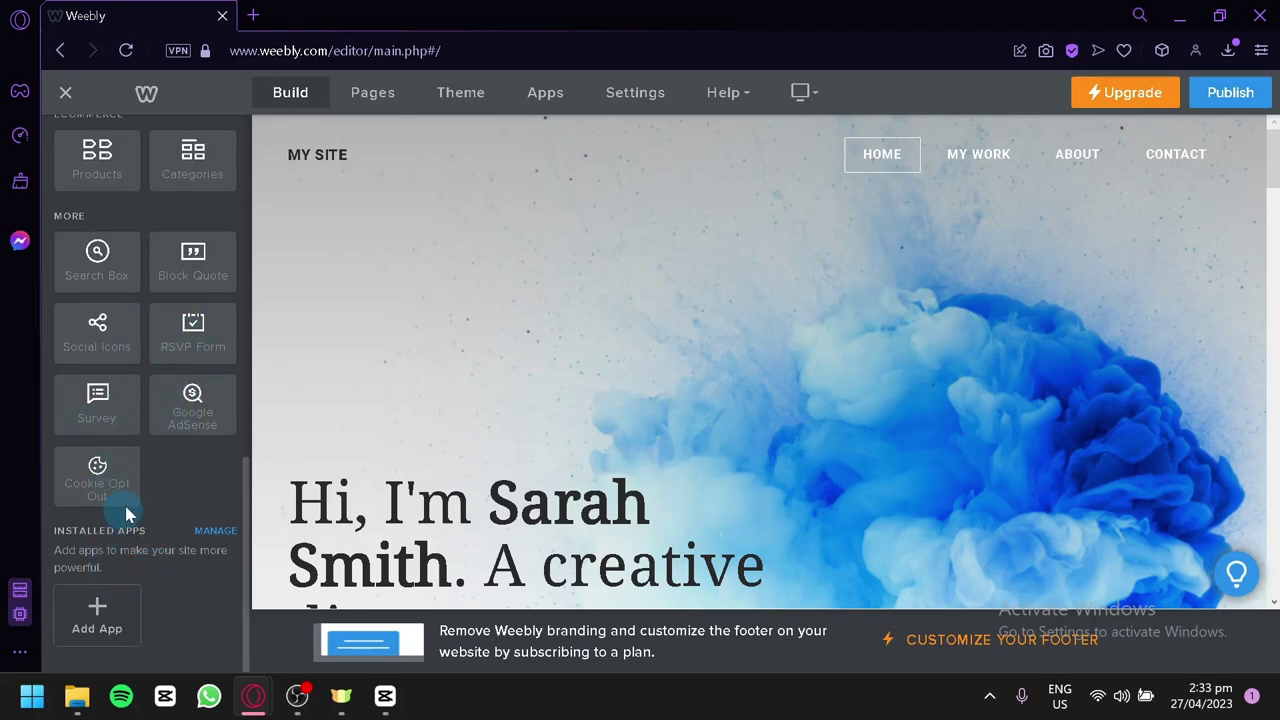
{"action": "left_click", "coordinate": [112, 610]}
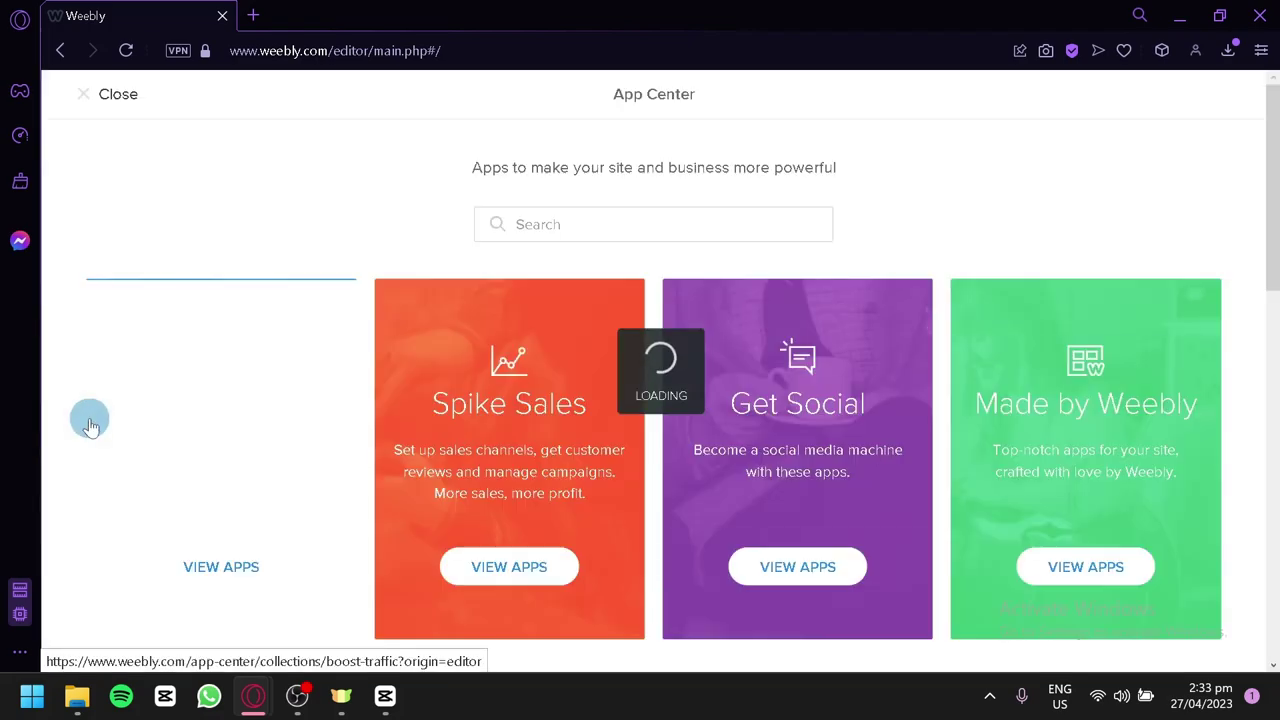
{"action": "scroll", "coordinate": [457, 234], "scroll_direction": "down", "scroll_amount": 4}
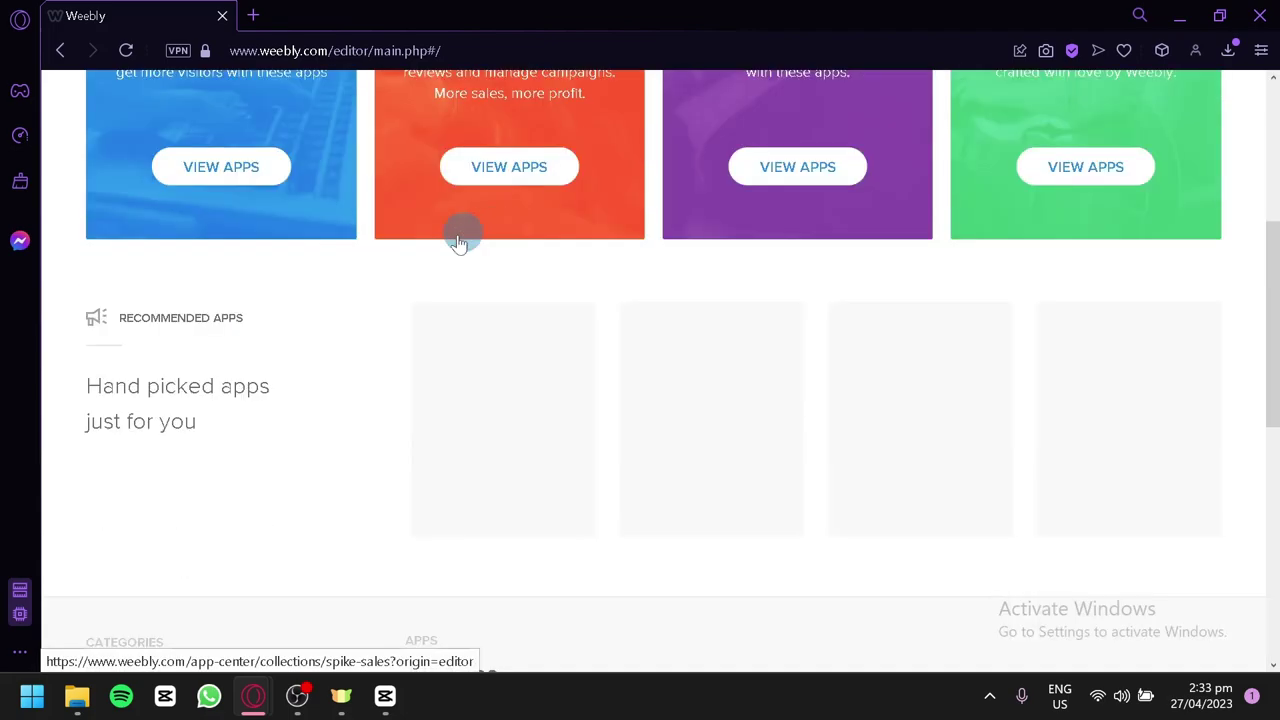
{"action": "scroll", "coordinate": [430, 260], "scroll_direction": "up", "scroll_amount": 4}
{"action": "scroll", "coordinate": [409, 346], "scroll_direction": "down", "scroll_amount": 9}
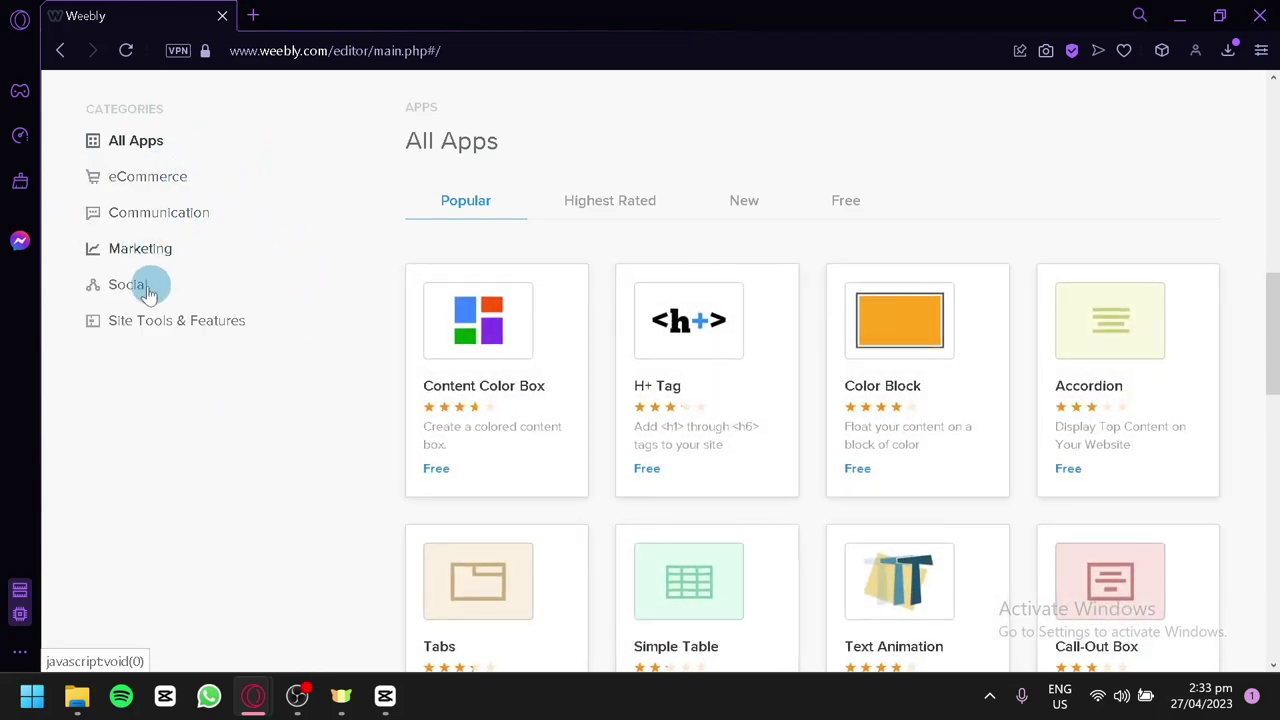
{"action": "scroll", "coordinate": [983, 349], "scroll_direction": "up", "scroll_amount": 10}
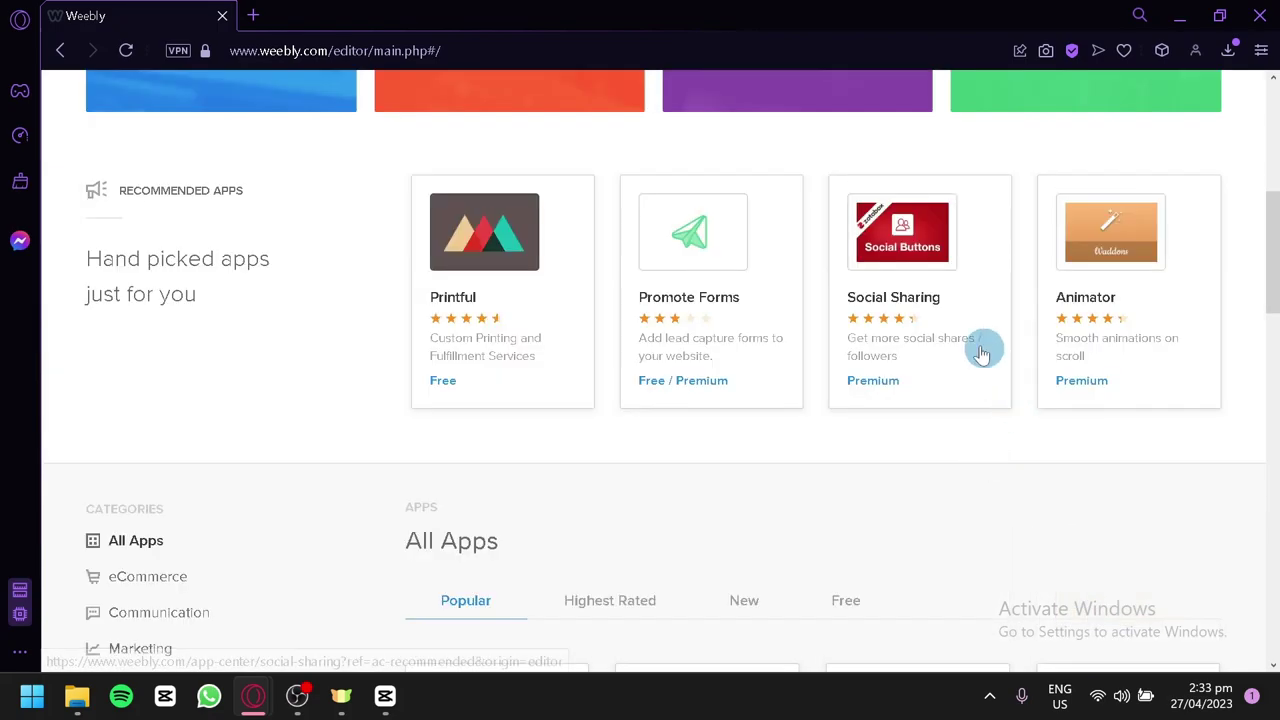
{"action": "left_click", "coordinate": [90, 91]}
{"action": "left_click", "coordinate": [406, 114]}
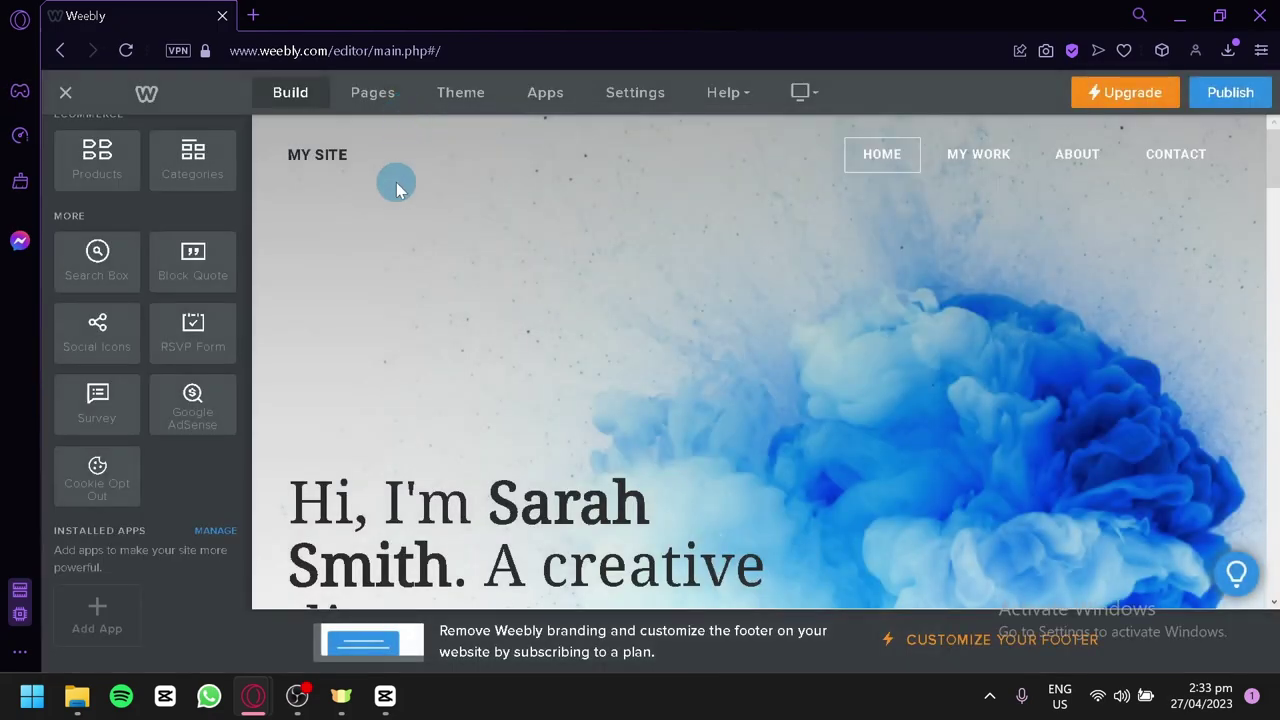
{"action": "scroll", "coordinate": [150, 350], "scroll_direction": "up", "scroll_amount": 8}
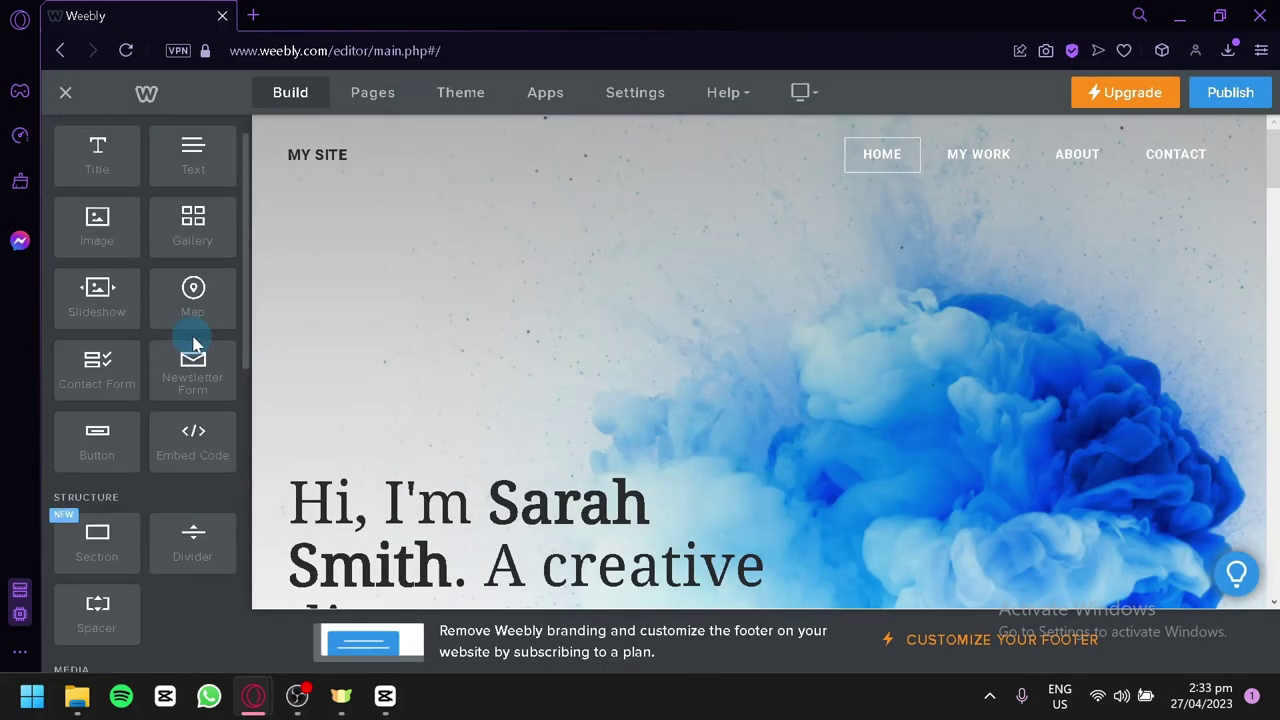
{"action": "scroll", "coordinate": [120, 233], "scroll_direction": "up", "scroll_amount": 1}
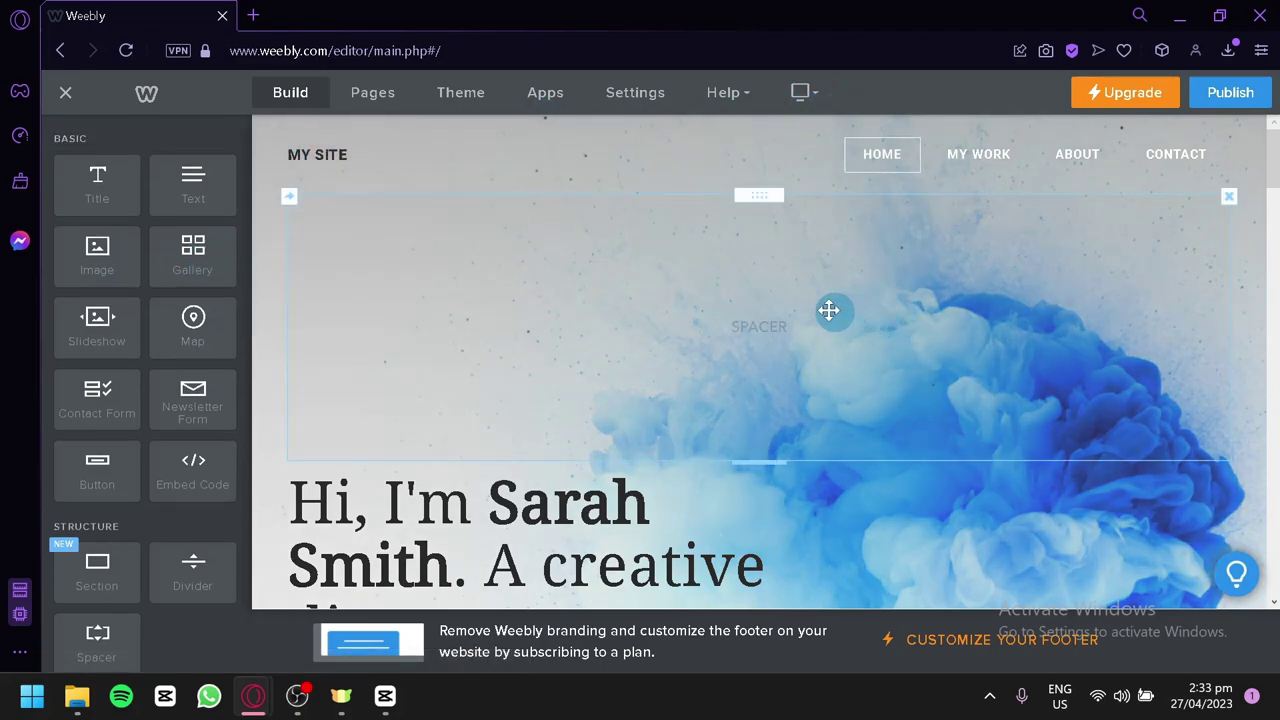
{"action": "scroll", "coordinate": [720, 291], "scroll_direction": "down", "scroll_amount": 3}
{"action": "scroll", "coordinate": [665, 296], "scroll_direction": "down", "scroll_amount": 5}
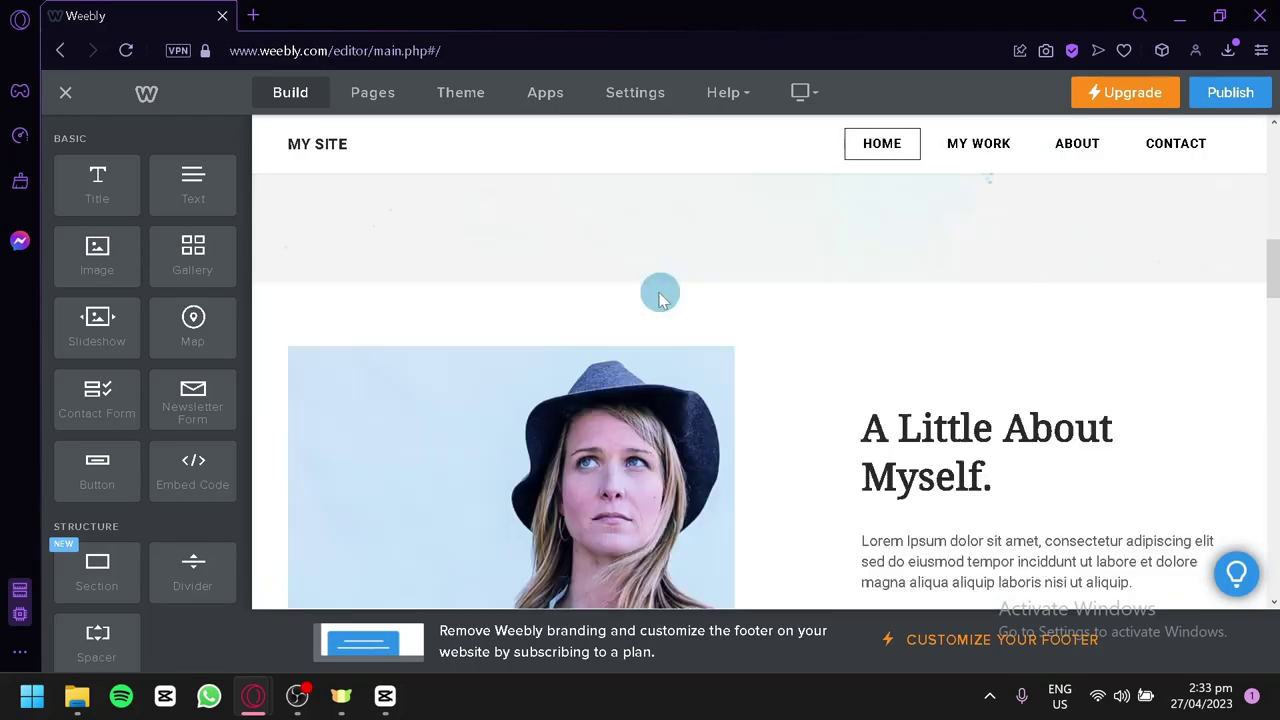
{"action": "scroll", "coordinate": [989, 297], "scroll_direction": "up", "scroll_amount": 3}
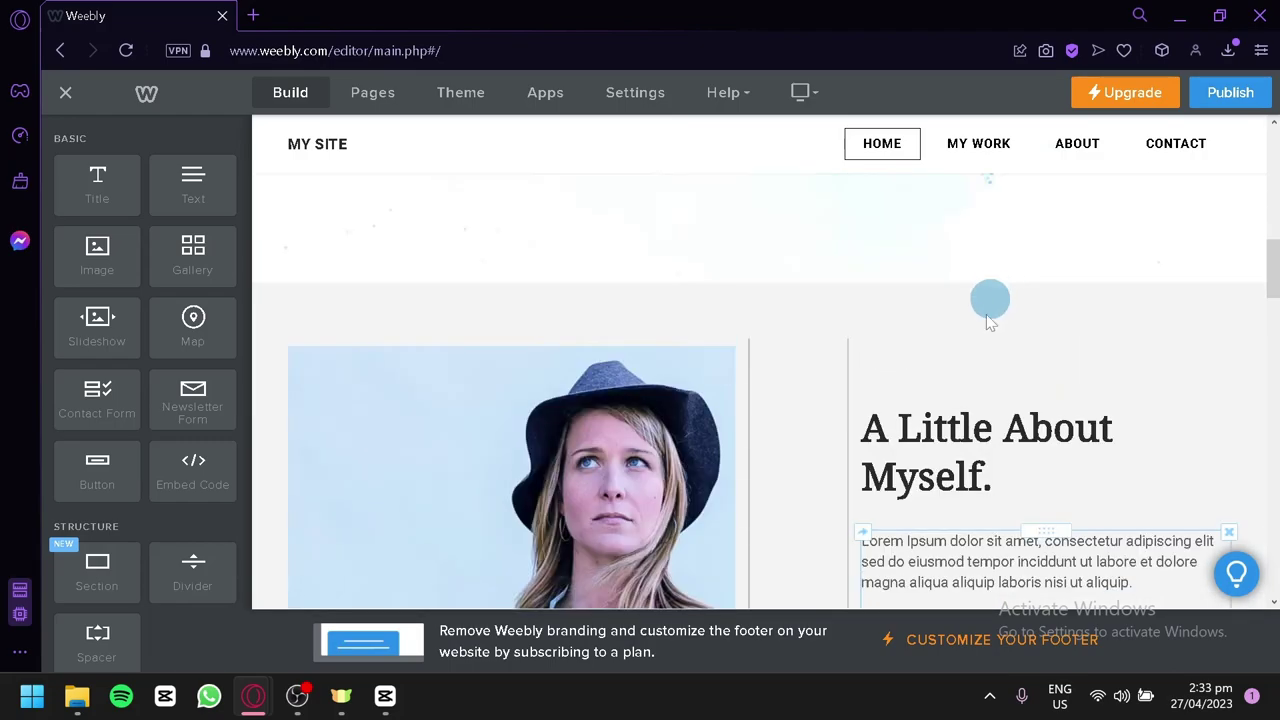
{"action": "scroll", "coordinate": [928, 430], "scroll_direction": "down", "scroll_amount": 5}
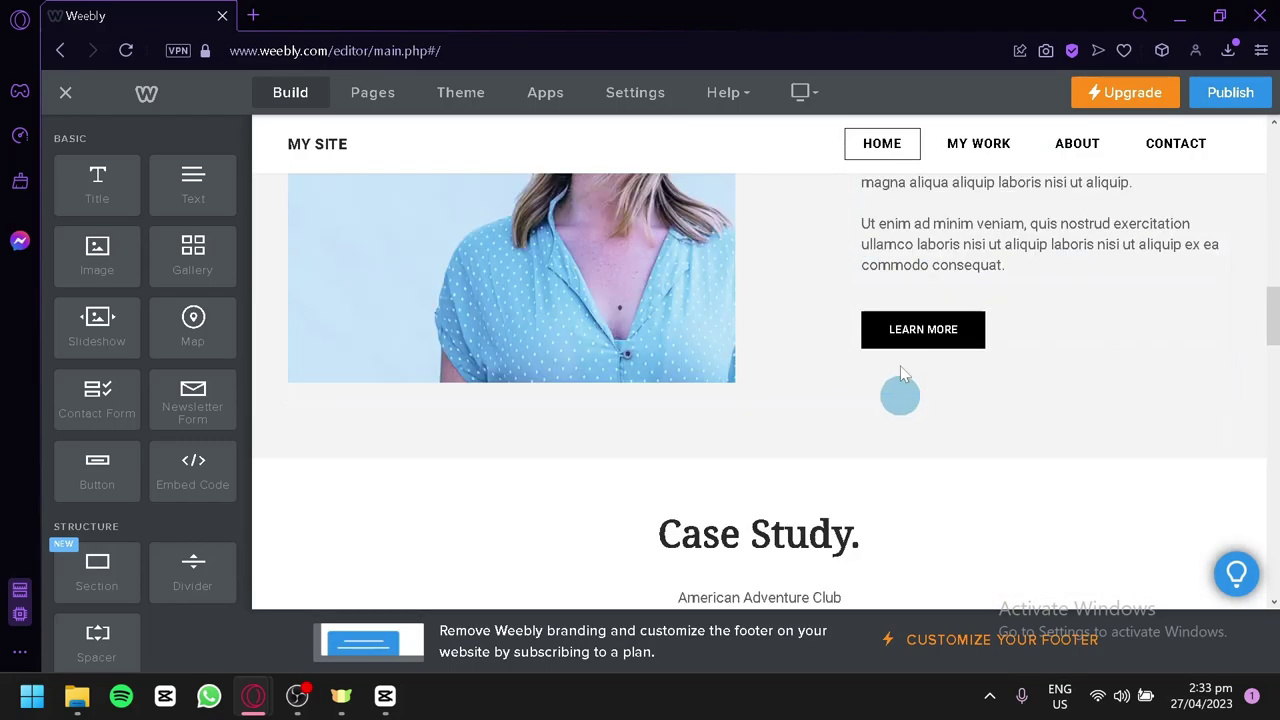
- Replace the 'A Little About Myself.' heading with 'turn into an information that i want to see'
{"action": "scroll", "coordinate": [812, 434], "scroll_direction": "down", "scroll_amount": 2}
{"action": "scroll", "coordinate": [812, 434], "scroll_direction": "up", "scroll_amount": 5}
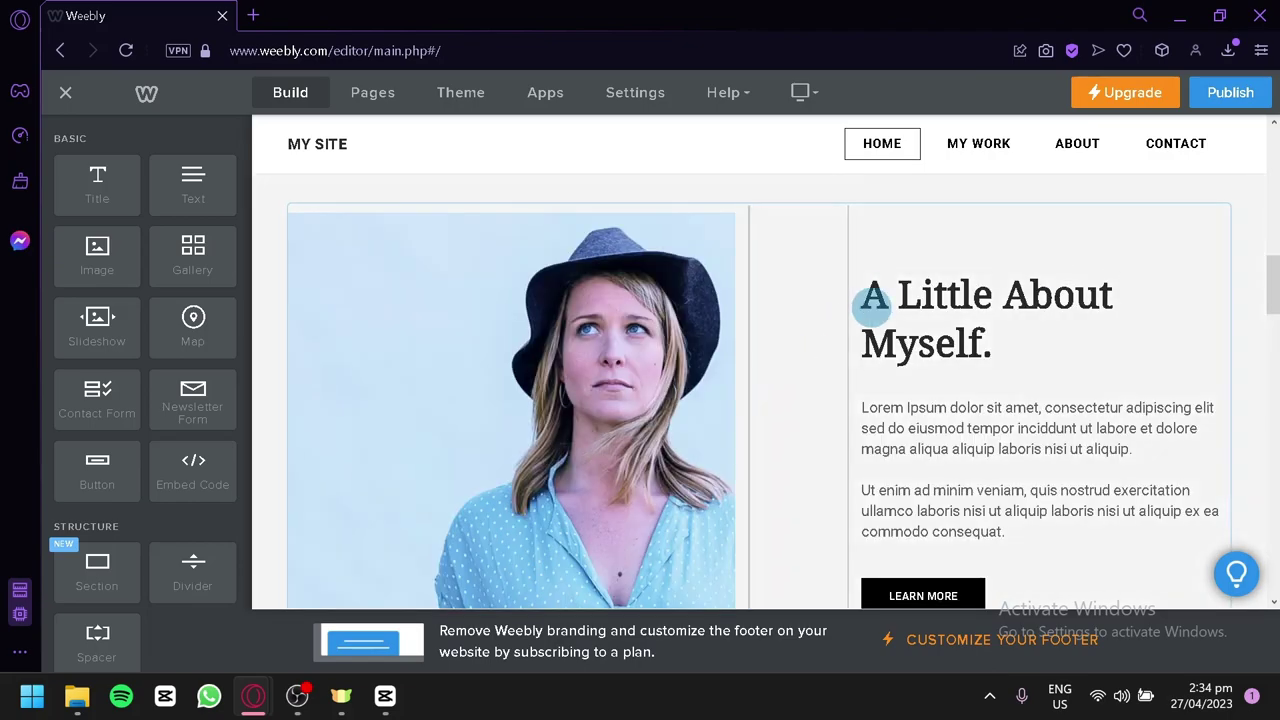
{"action": "left_click", "coordinate": [923, 332]}
{"action": "left_click", "coordinate": [1002, 341]}
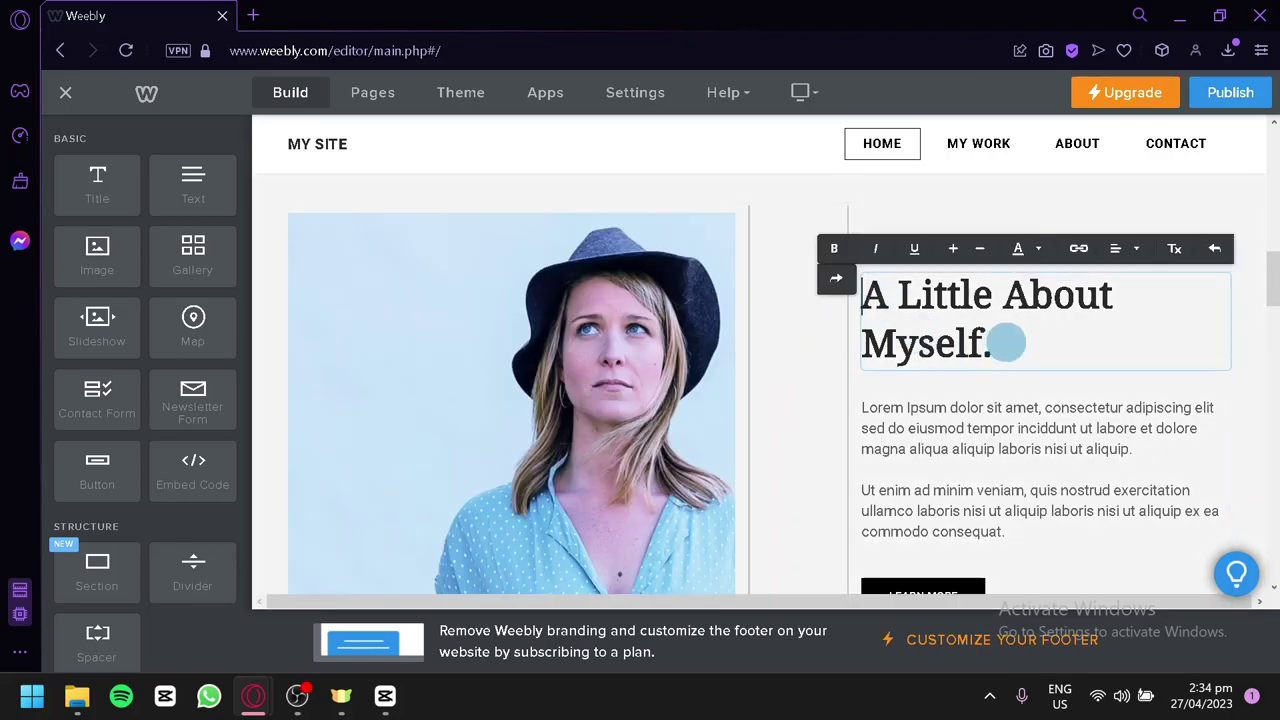
{"action": "left_click_drag", "start_coordinate": [1010, 343], "coordinate": [858, 294]}
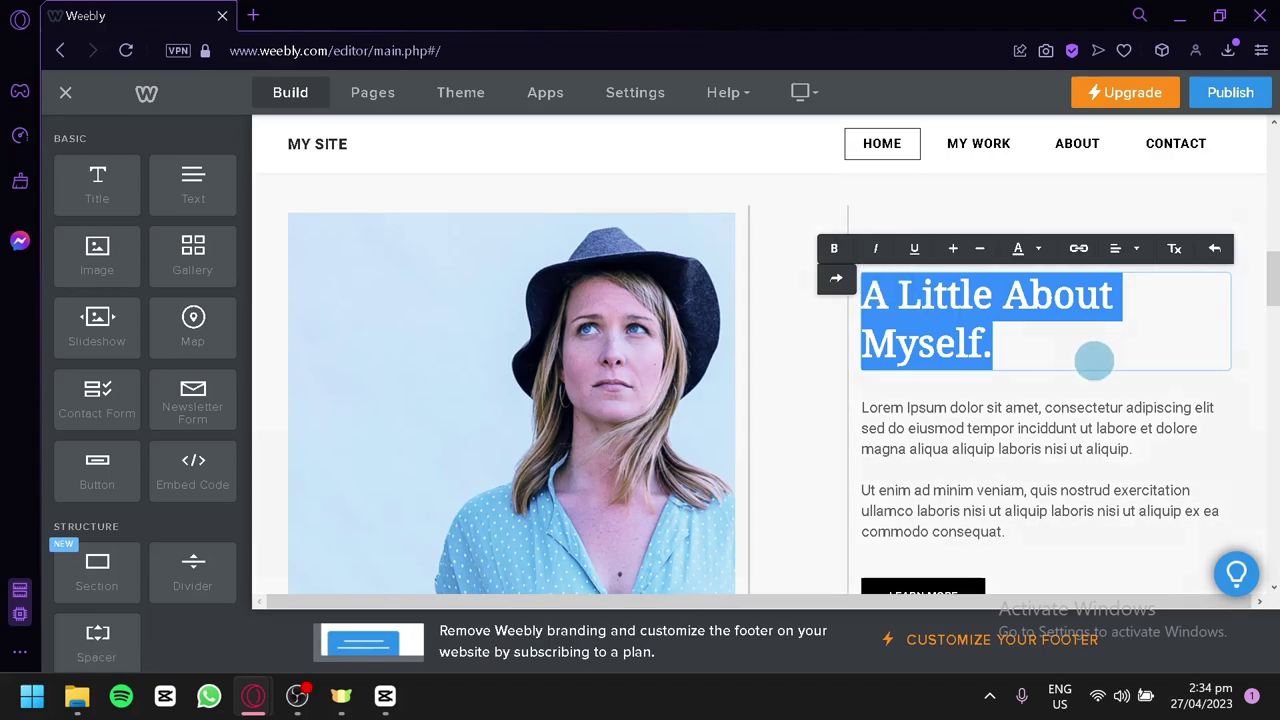
{"action": "key", "text": "BackSpace"}
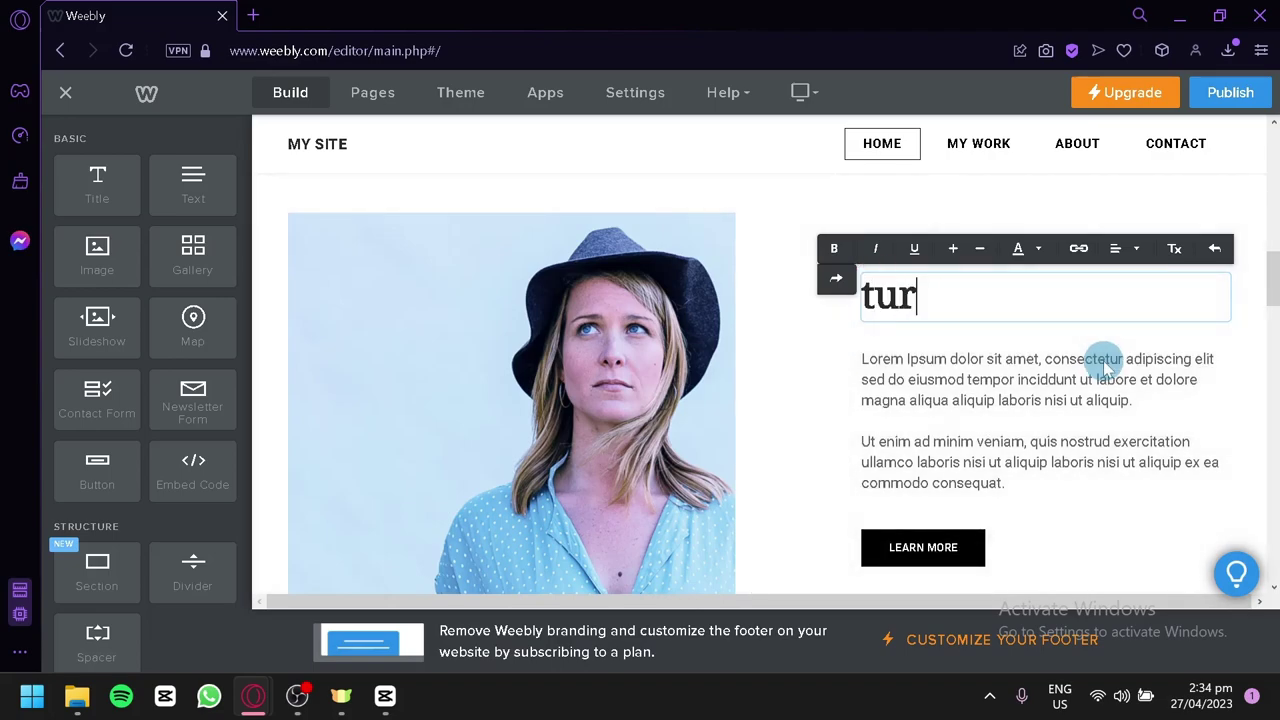
{"action": "type", "text": "turn into an informati"}
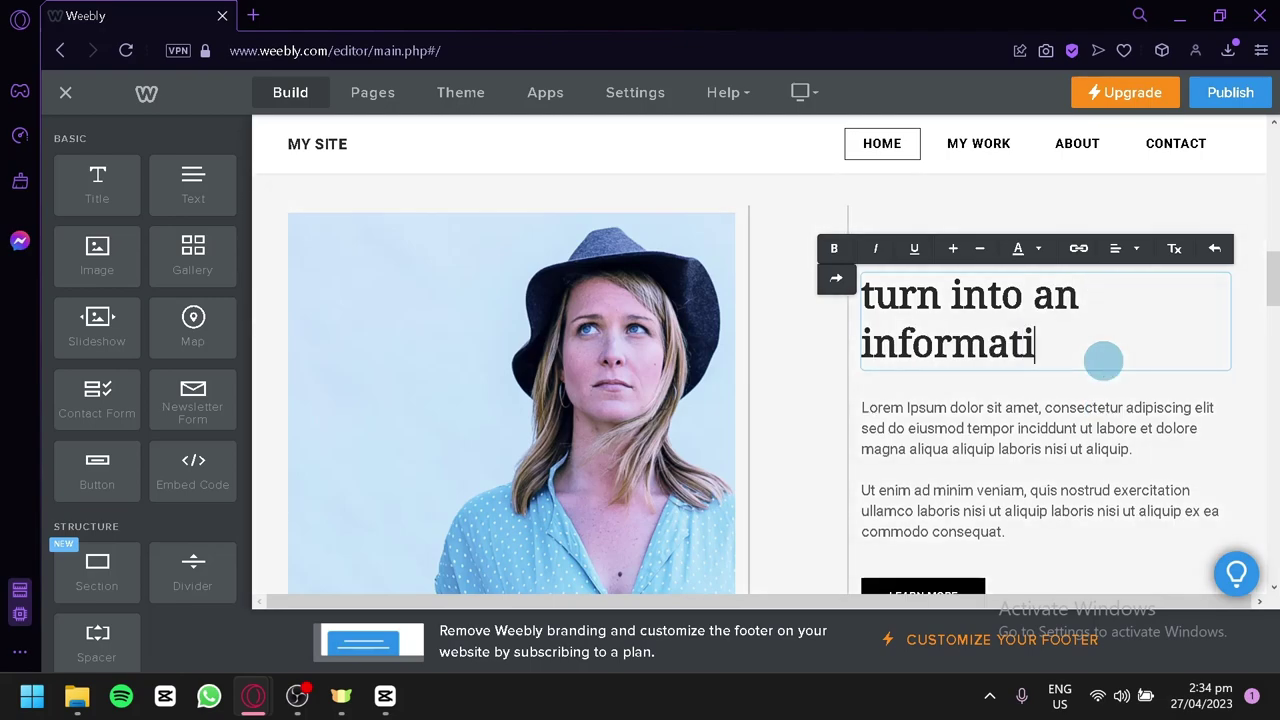
{"action": "type", "text": "on that i want to see"}
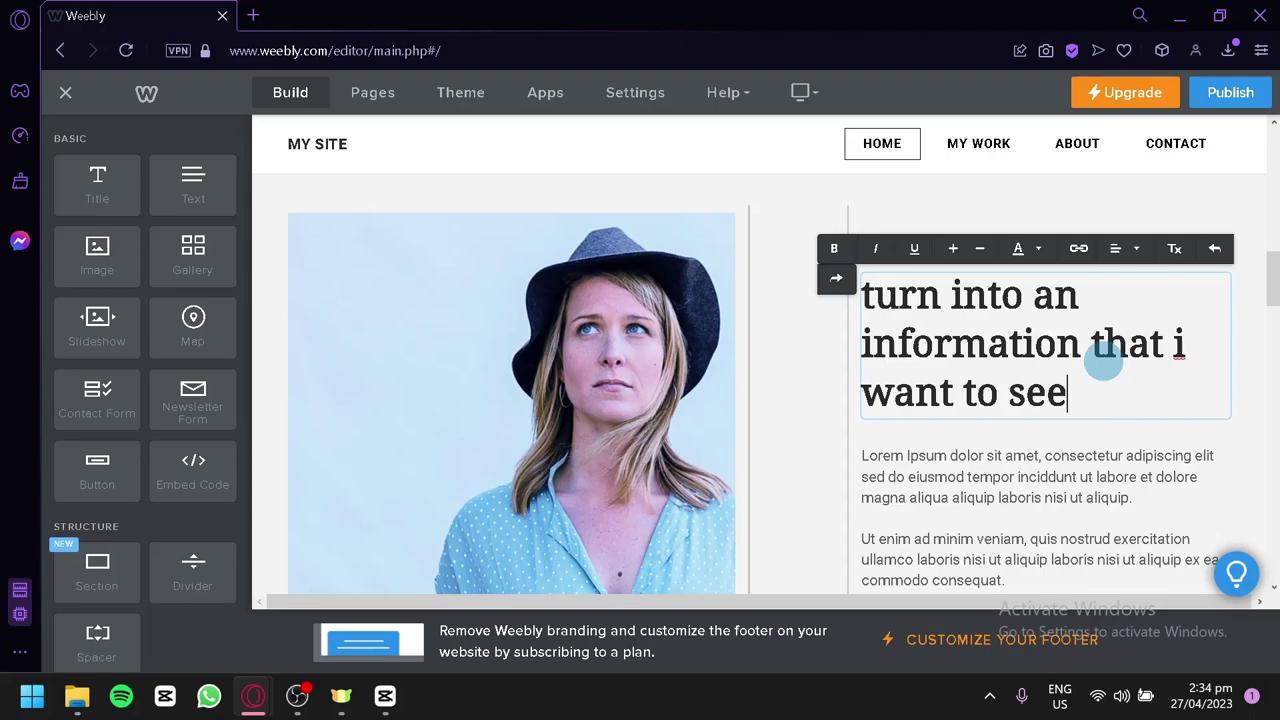
{"action": "key", "text": "ctrl+a"}
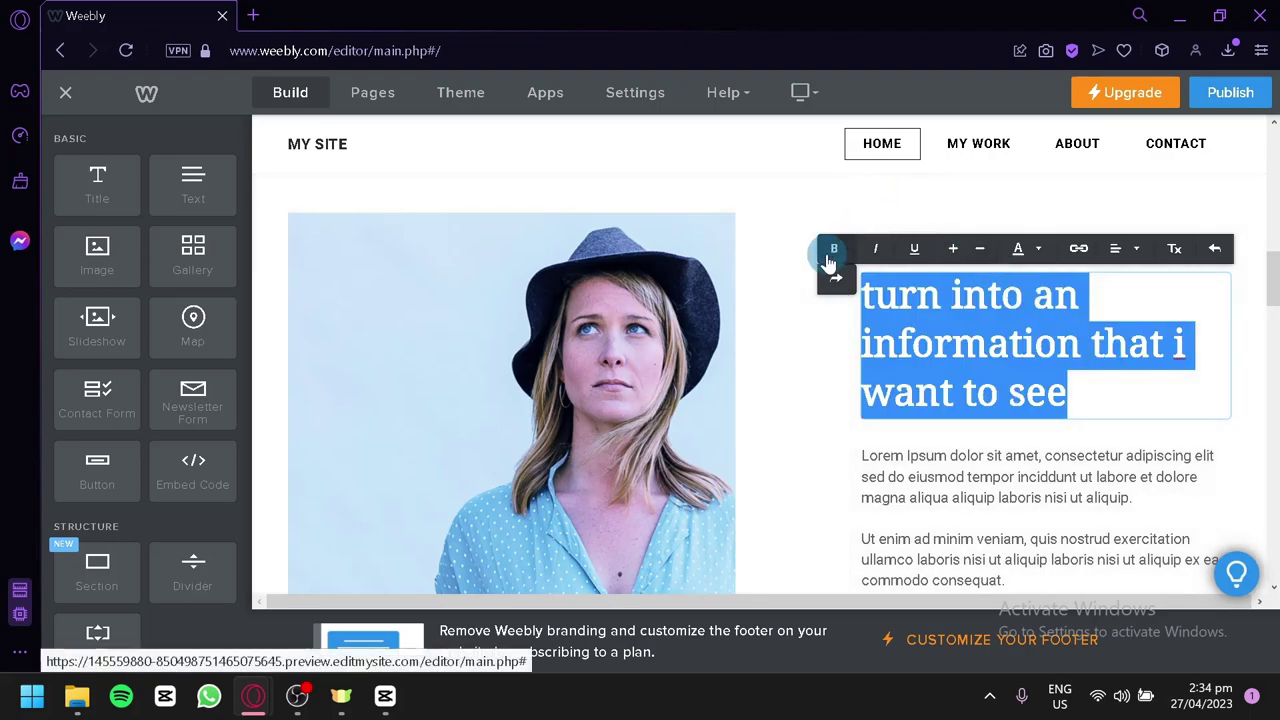
- Toggle italic and underline on the heading, then remove both
{"action": "left_click", "coordinate": [872, 252]}
{"action": "left_click", "coordinate": [912, 254]}
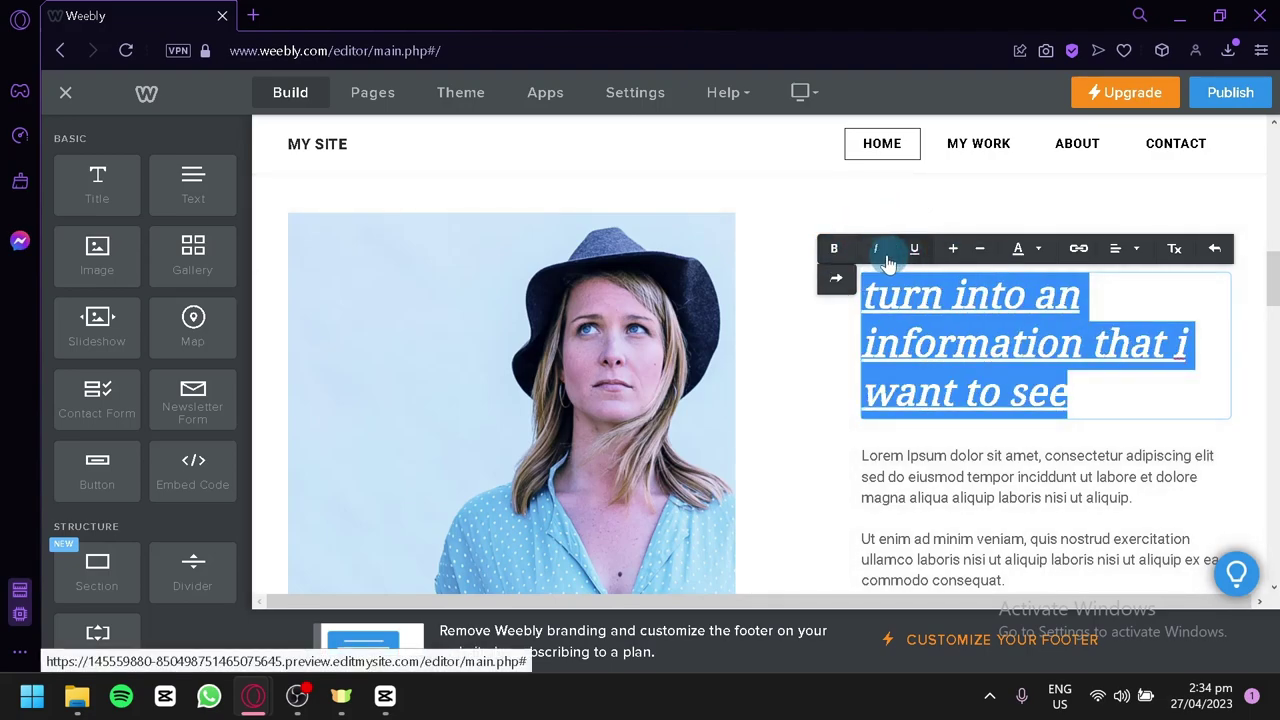
{"action": "left_click", "coordinate": [877, 254]}
{"action": "left_click", "coordinate": [919, 257]}
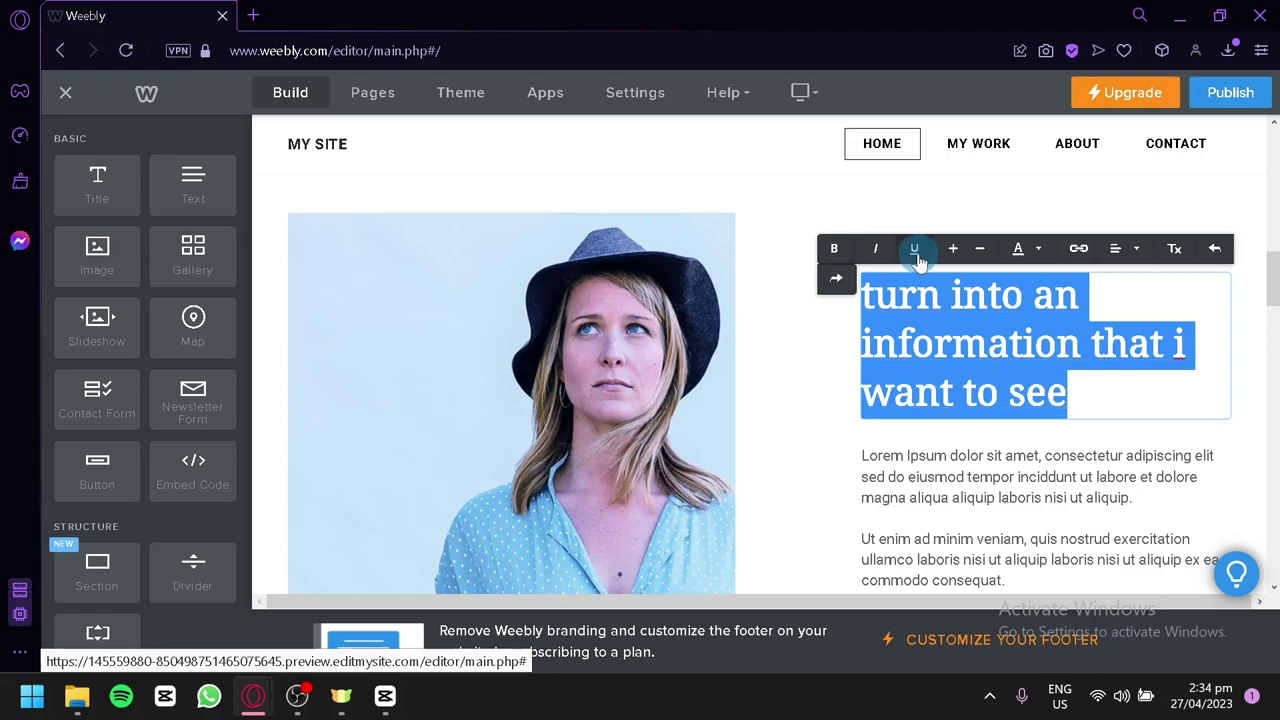
- Look at the heading's link options, including email, and close them without adding a link
{"action": "left_click", "coordinate": [1081, 250]}
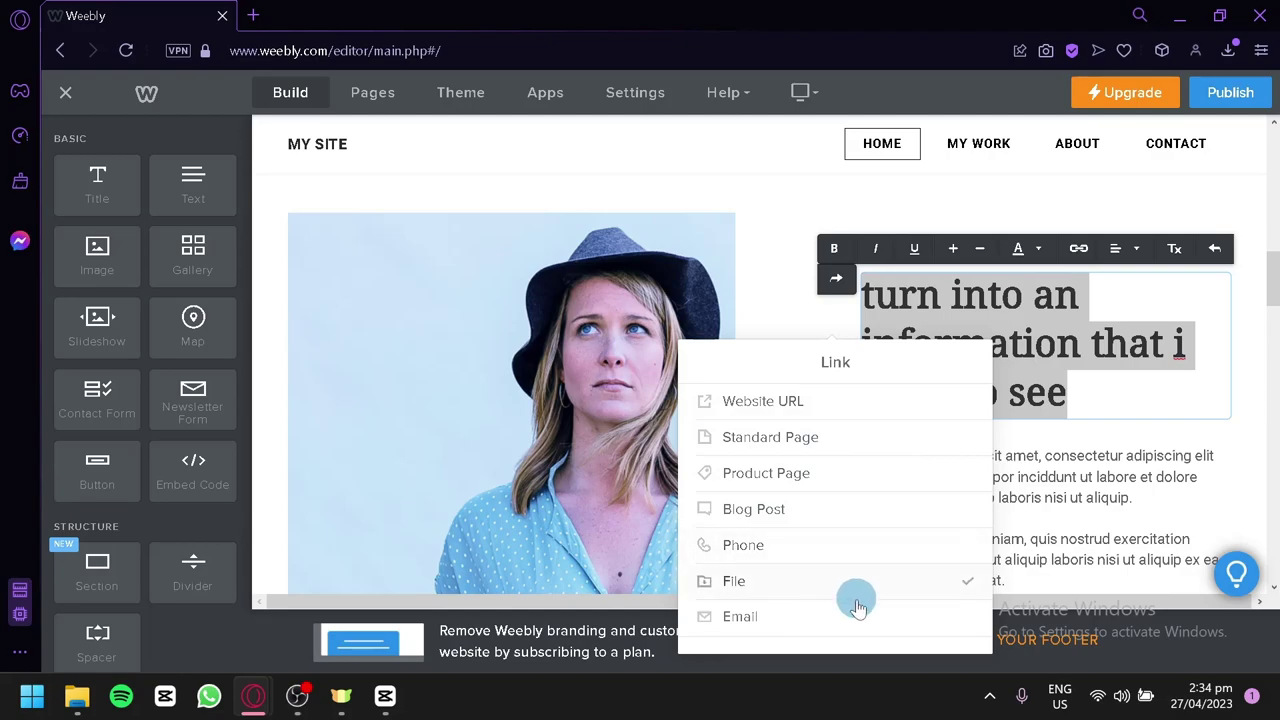
{"action": "left_click", "coordinate": [810, 621]}
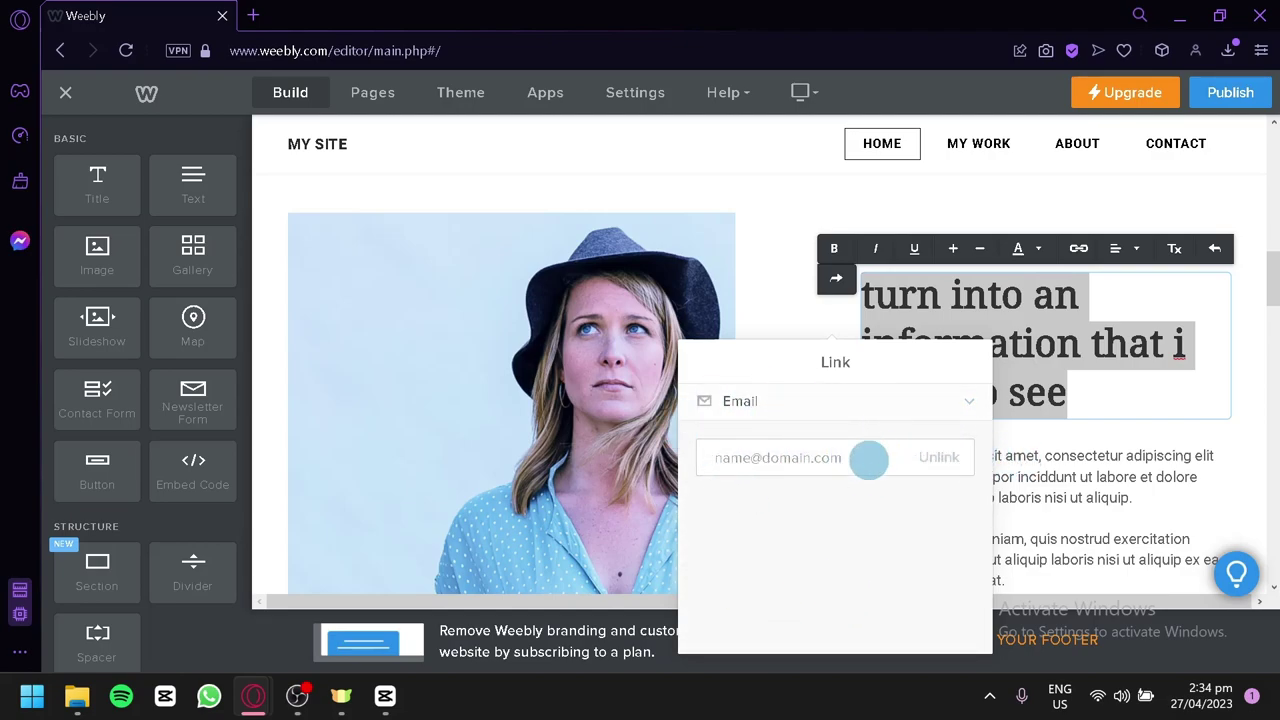
{"action": "left_click", "coordinate": [1103, 411]}
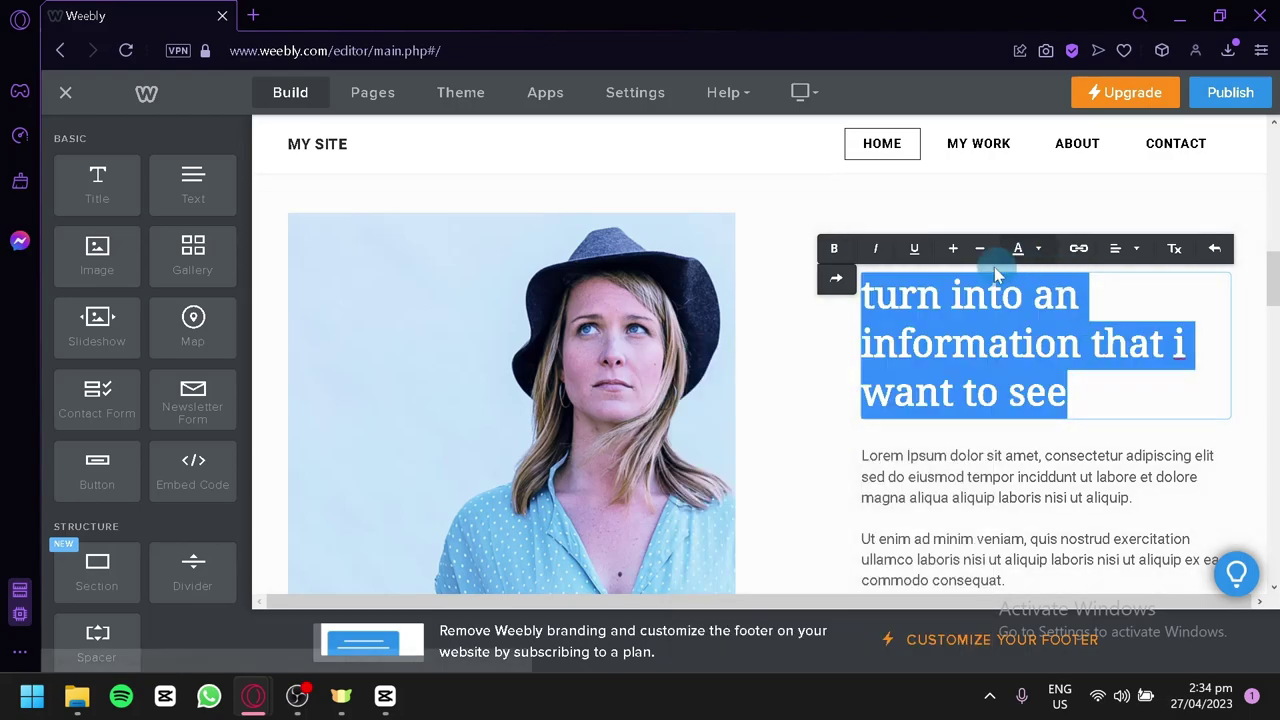
{"action": "left_click", "coordinate": [1134, 434]}
{"action": "left_click", "coordinate": [976, 320]}
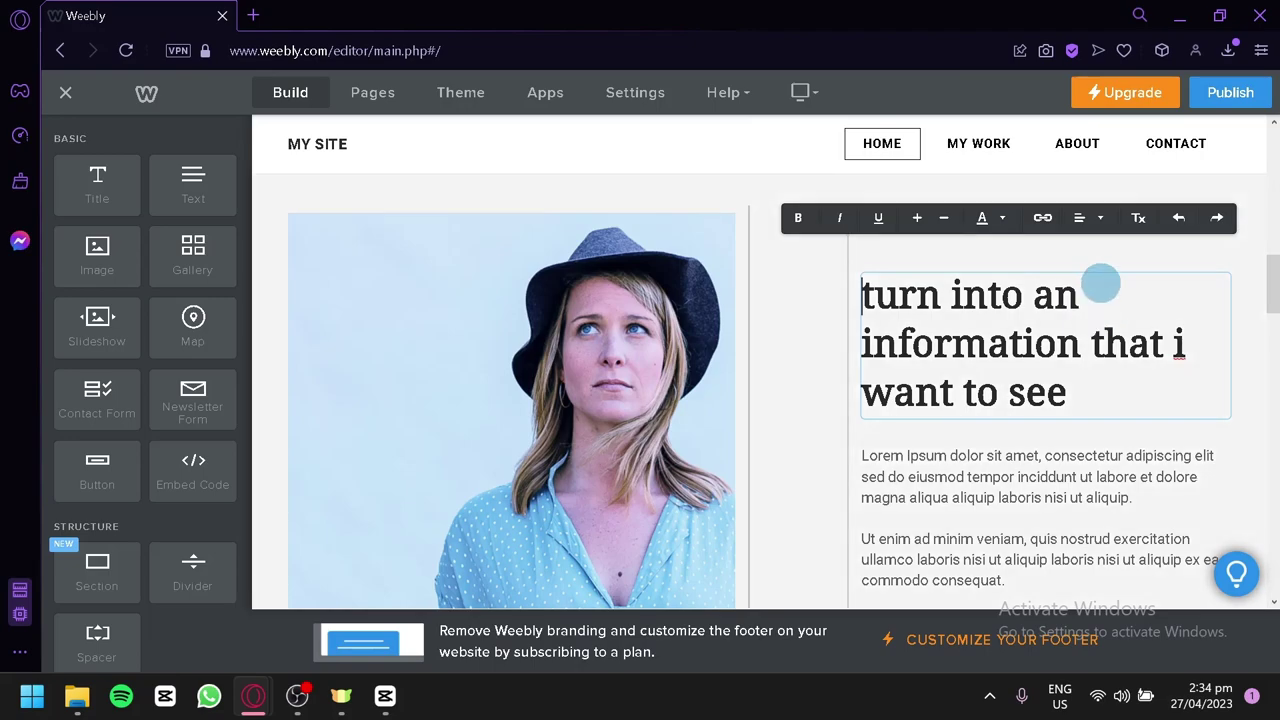
{"action": "left_click", "coordinate": [1043, 218]}
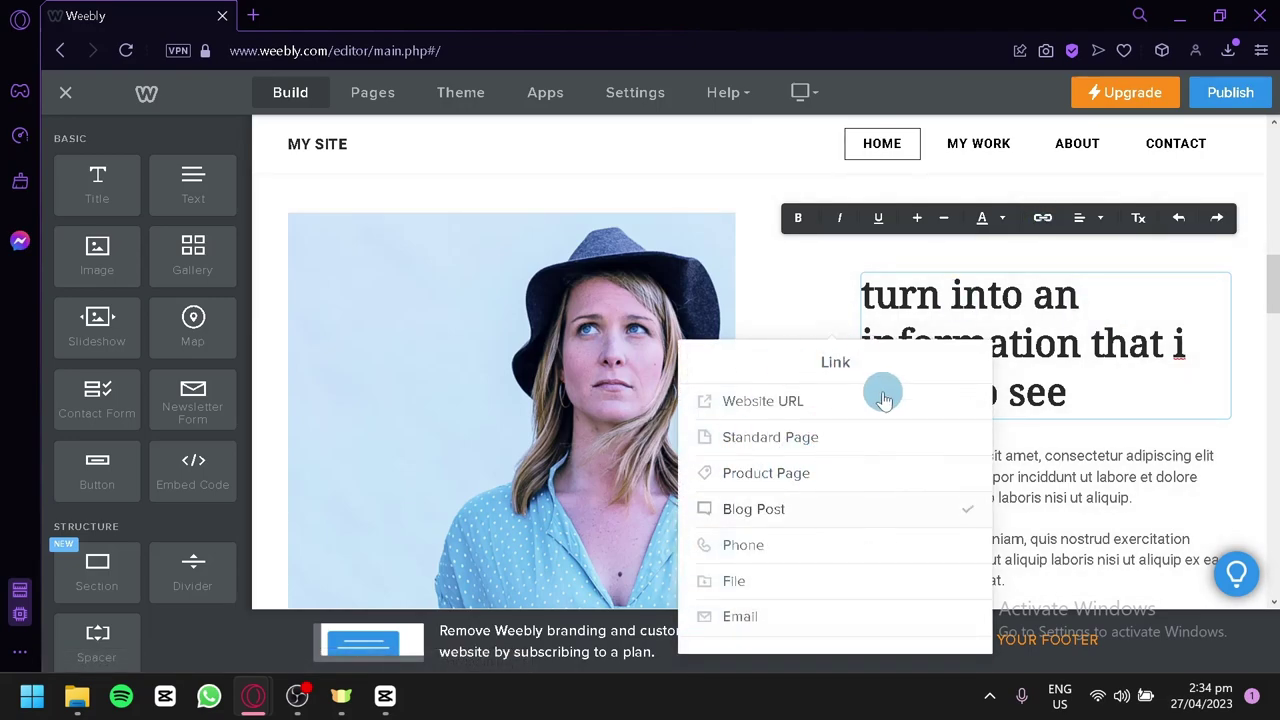
{"action": "left_click", "coordinate": [1146, 309]}
- Try centre and justify alignment, return the heading to left, and bring up the colour picker
{"action": "left_click", "coordinate": [1094, 218]}
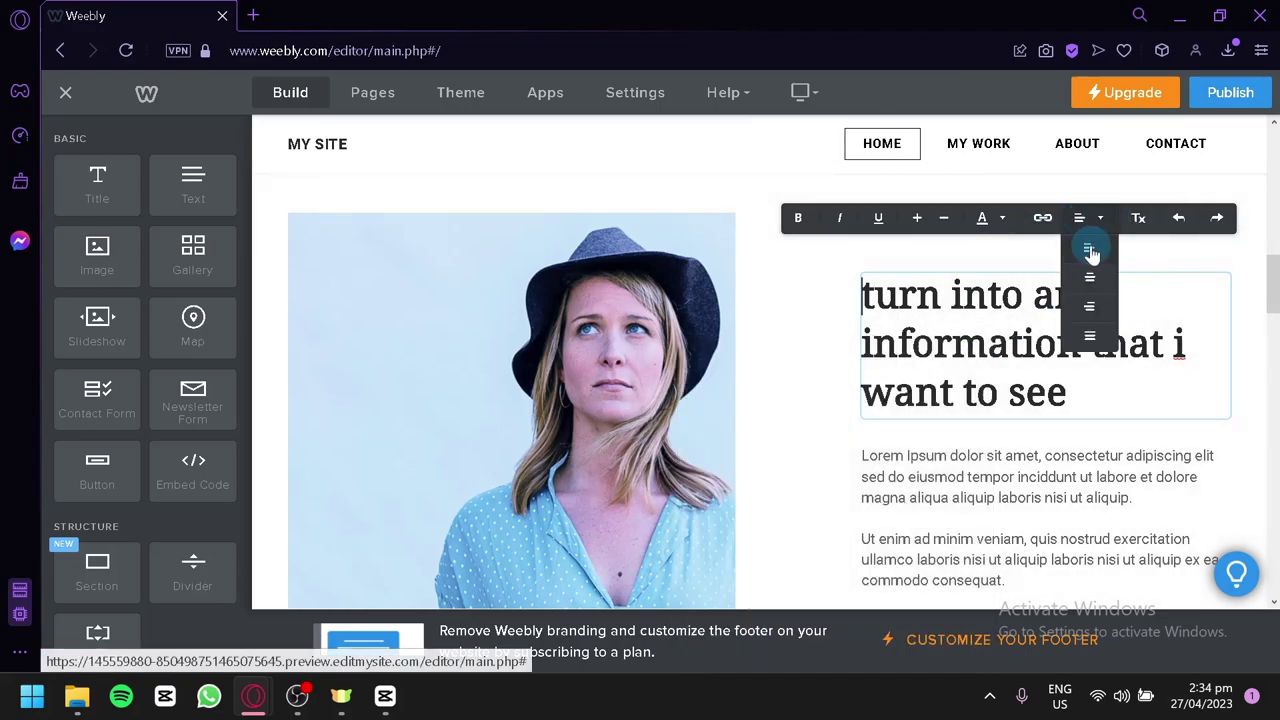
{"action": "left_click", "coordinate": [1089, 278]}
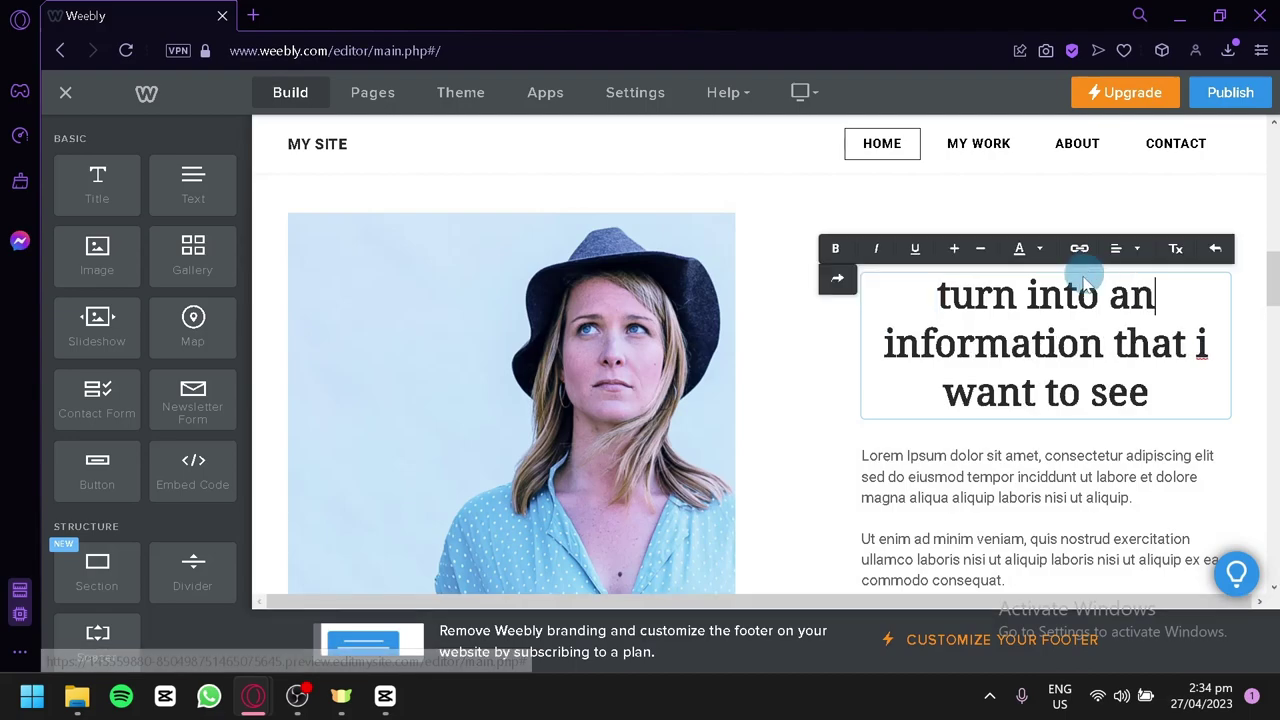
{"action": "left_click", "coordinate": [1120, 248]}
{"action": "left_click", "coordinate": [1143, 358]}
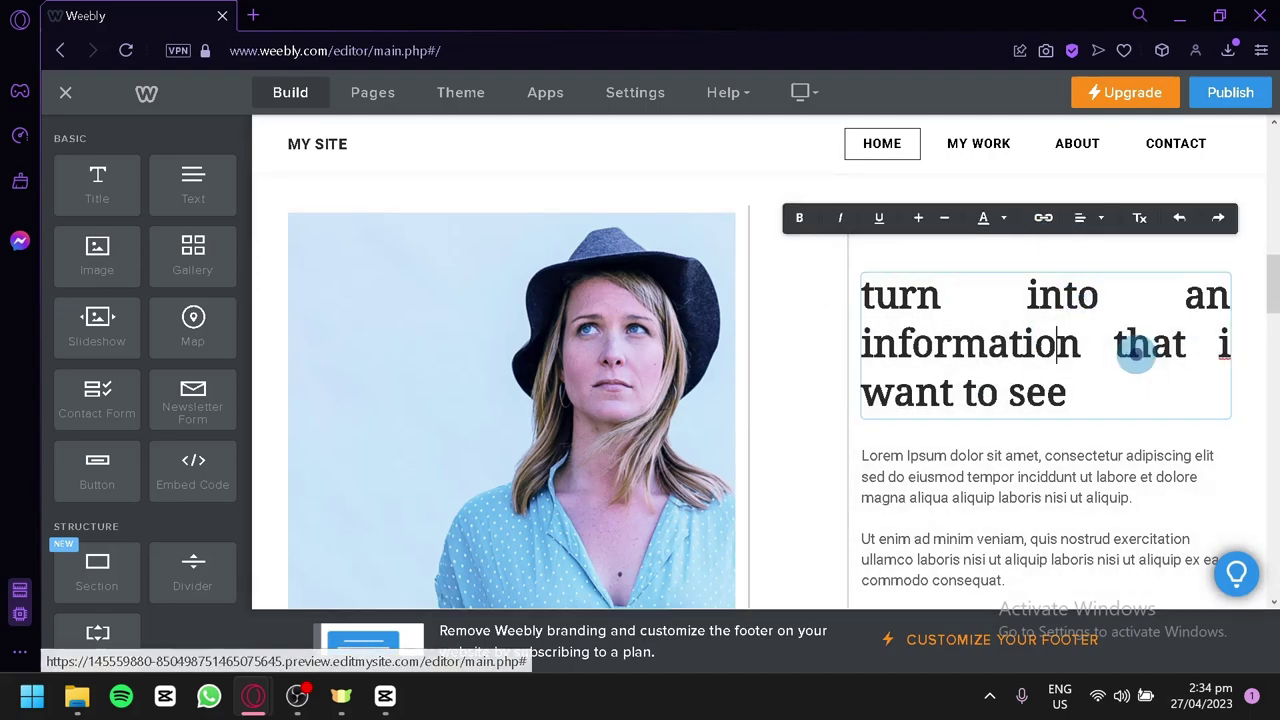
{"action": "left_click", "coordinate": [1097, 218]}
{"action": "left_click", "coordinate": [1072, 262]}
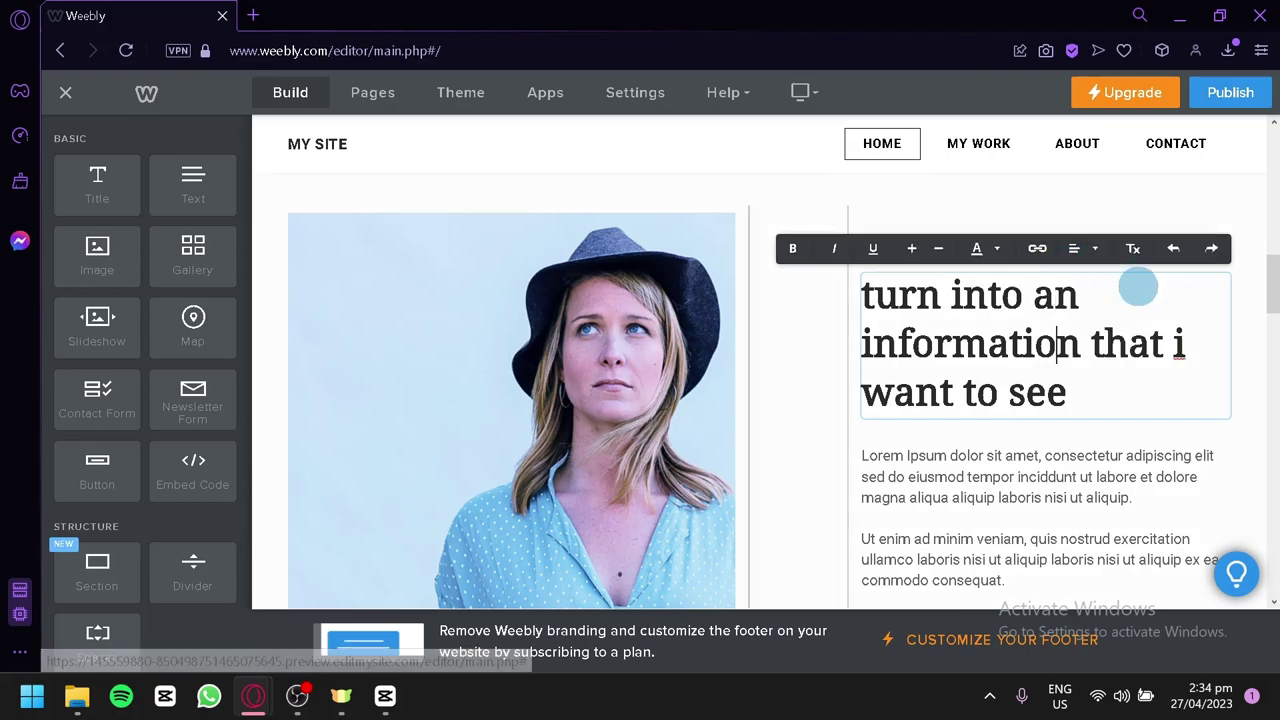
{"action": "left_click", "coordinate": [996, 250]}
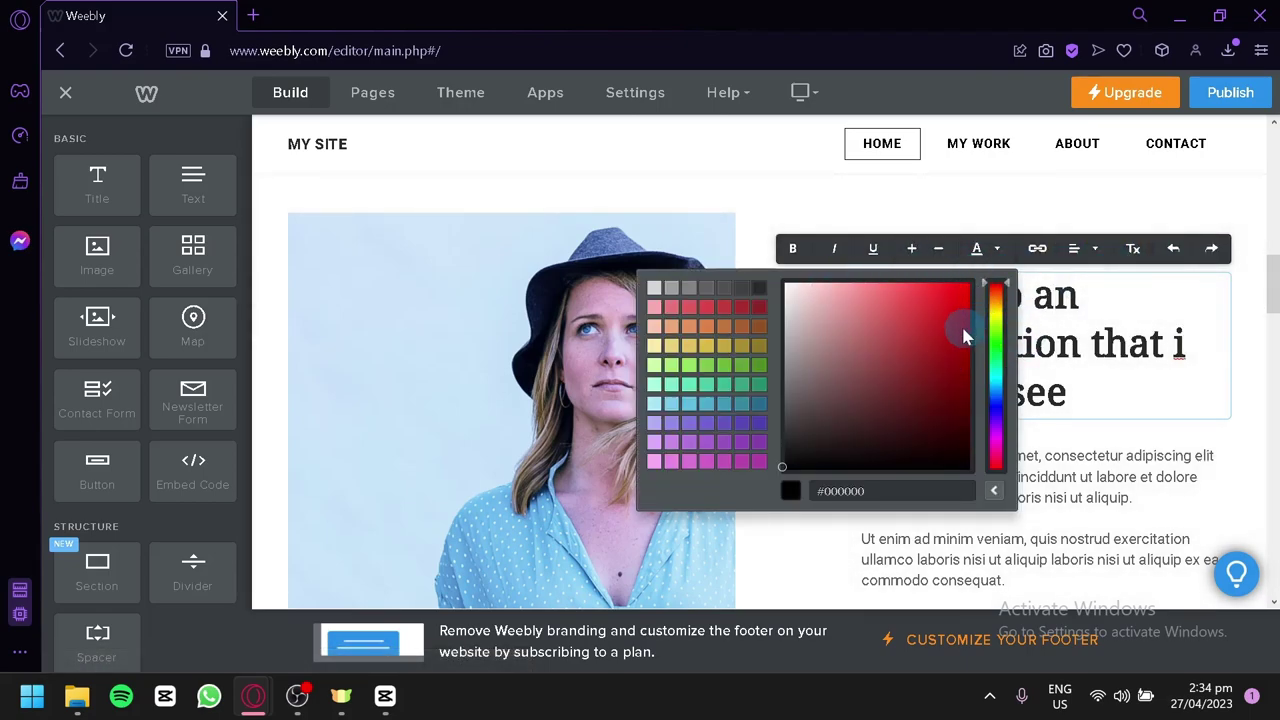
- Close the colour picker and delete the empty spacer above the 'Hi, I'm Sarah Smith' hero text
{"action": "left_click", "coordinate": [1110, 448]}
{"action": "scroll", "coordinate": [1110, 448], "scroll_direction": "up", "scroll_amount": 10}
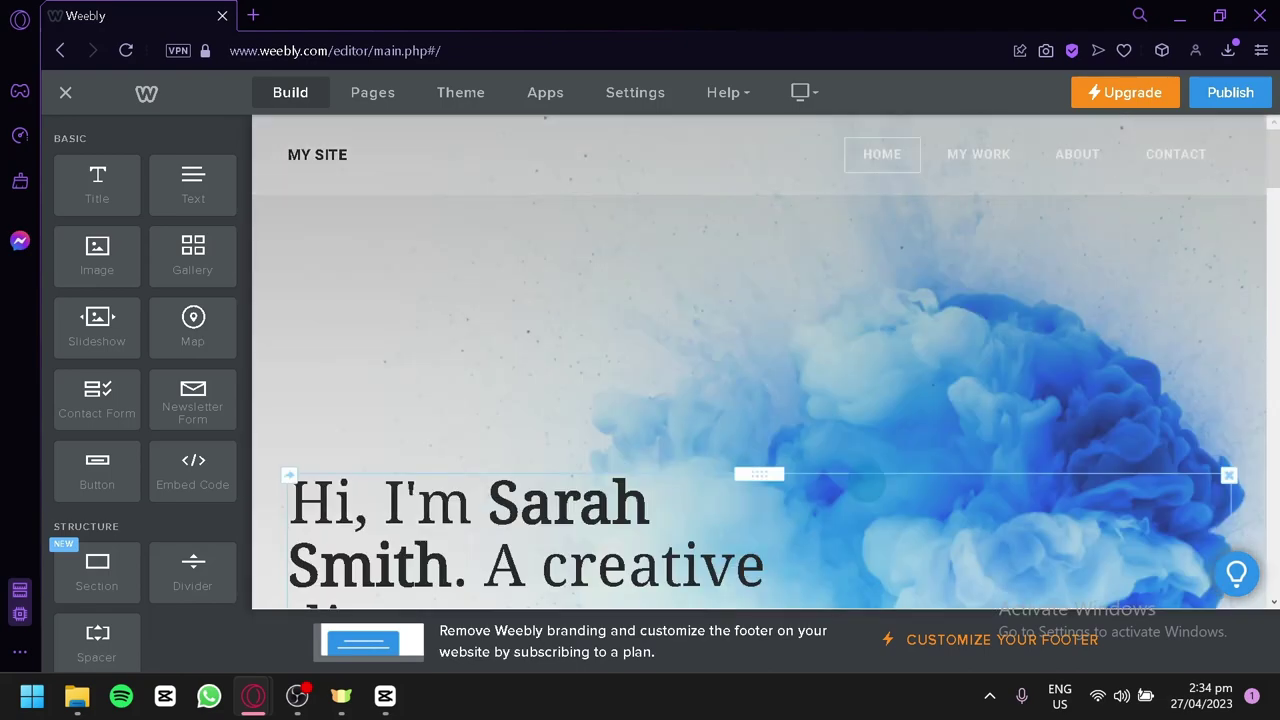
{"action": "scroll", "coordinate": [686, 323], "scroll_direction": "down", "scroll_amount": 2}
{"action": "scroll", "coordinate": [690, 320], "scroll_direction": "up", "scroll_amount": 2}
{"action": "scroll", "coordinate": [650, 325], "scroll_direction": "down", "scroll_amount": 1}
{"action": "scroll", "coordinate": [603, 326], "scroll_direction": "up", "scroll_amount": 1}
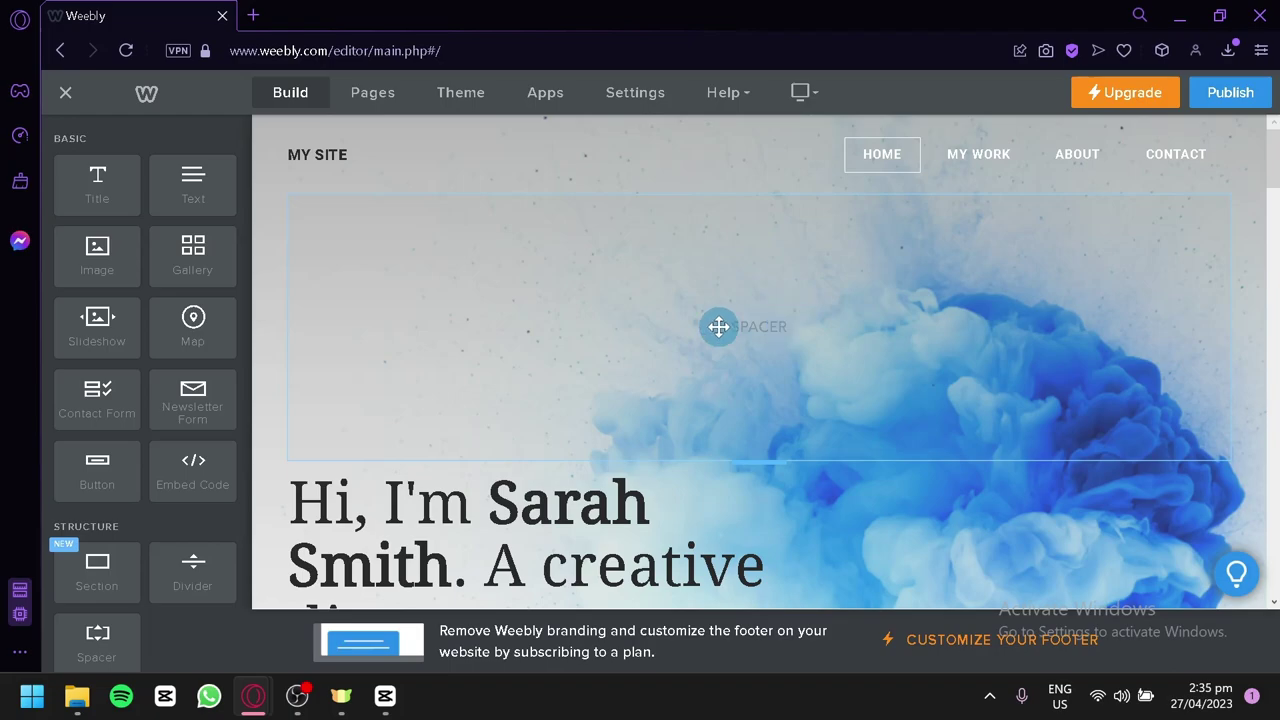
{"action": "right_click", "coordinate": [736, 304]}
{"action": "left_click", "coordinate": [455, 330]}
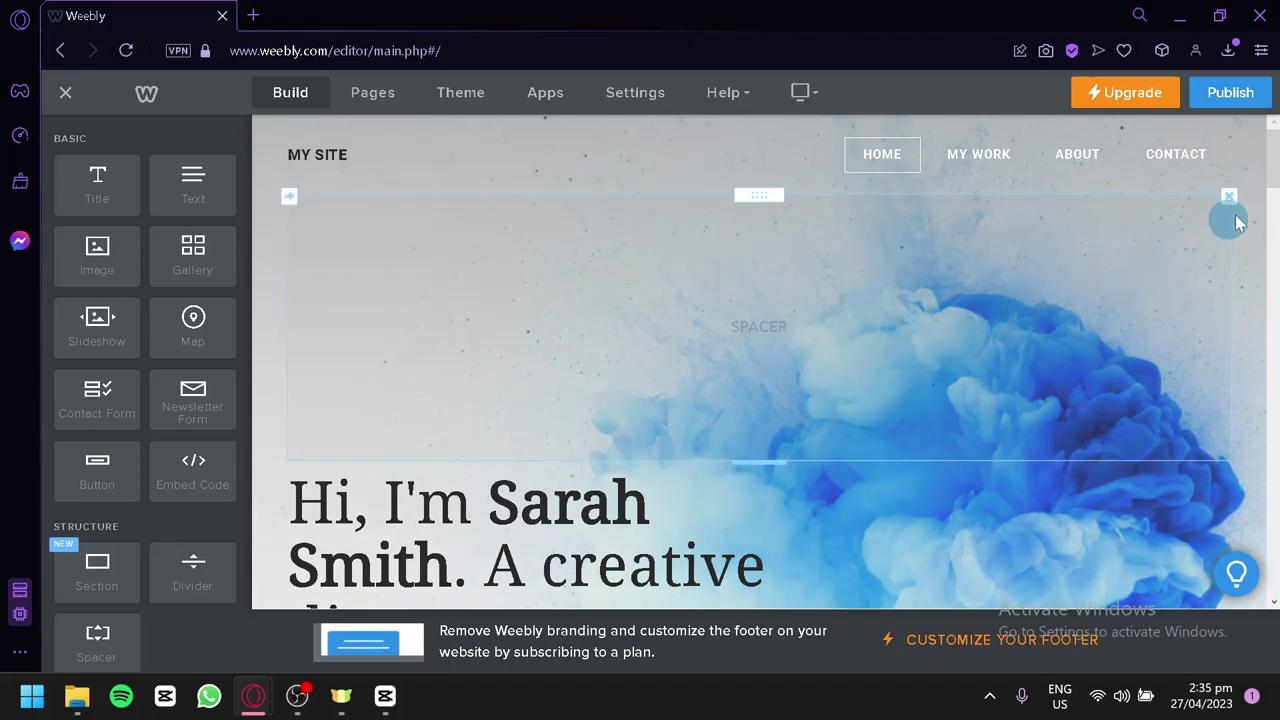
{"action": "left_click", "coordinate": [1228, 198]}
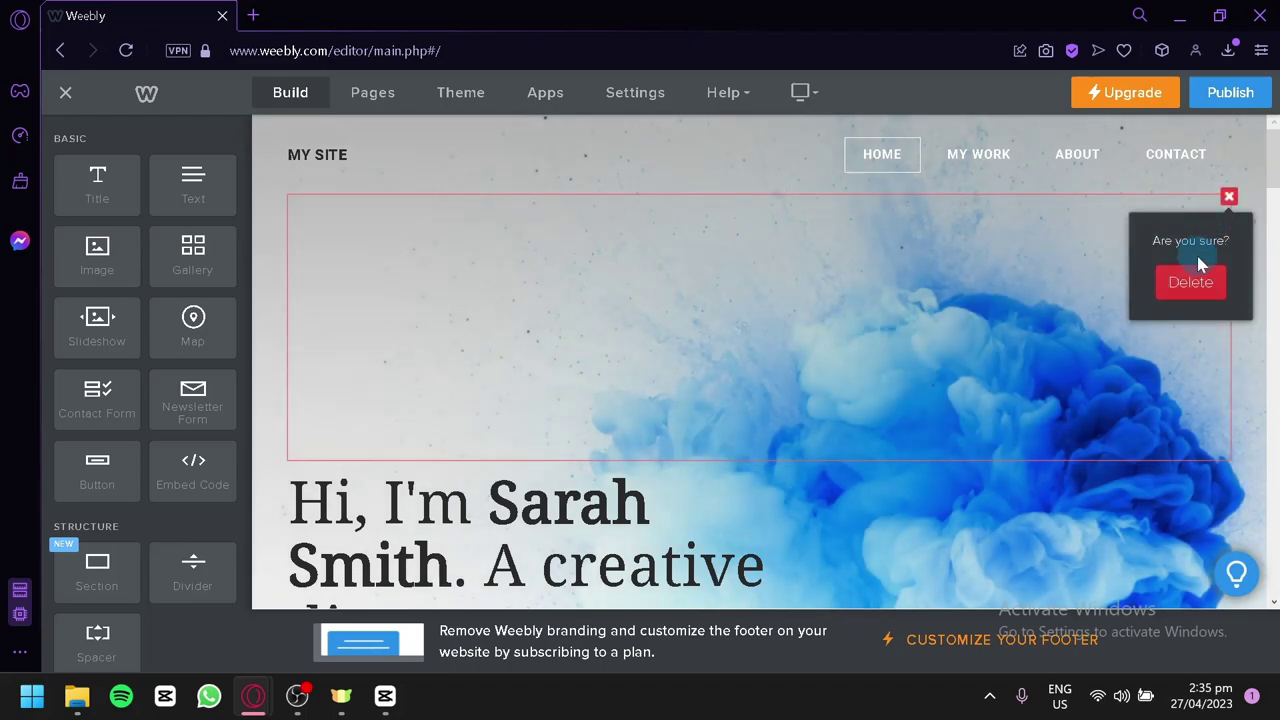
{"action": "left_click", "coordinate": [1190, 282]}
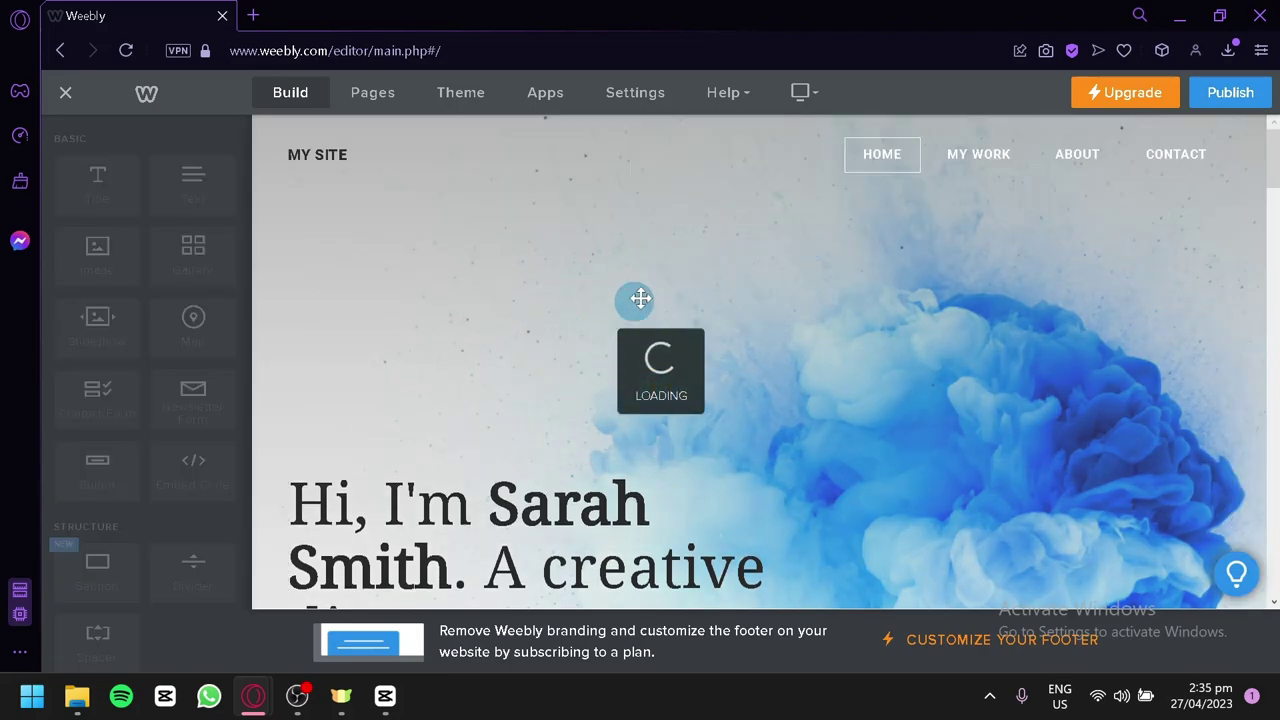
- Drag the hero section's bottom edge upward to shrink it to about 619 px
{"action": "scroll", "coordinate": [596, 388], "scroll_direction": "down", "scroll_amount": 5}
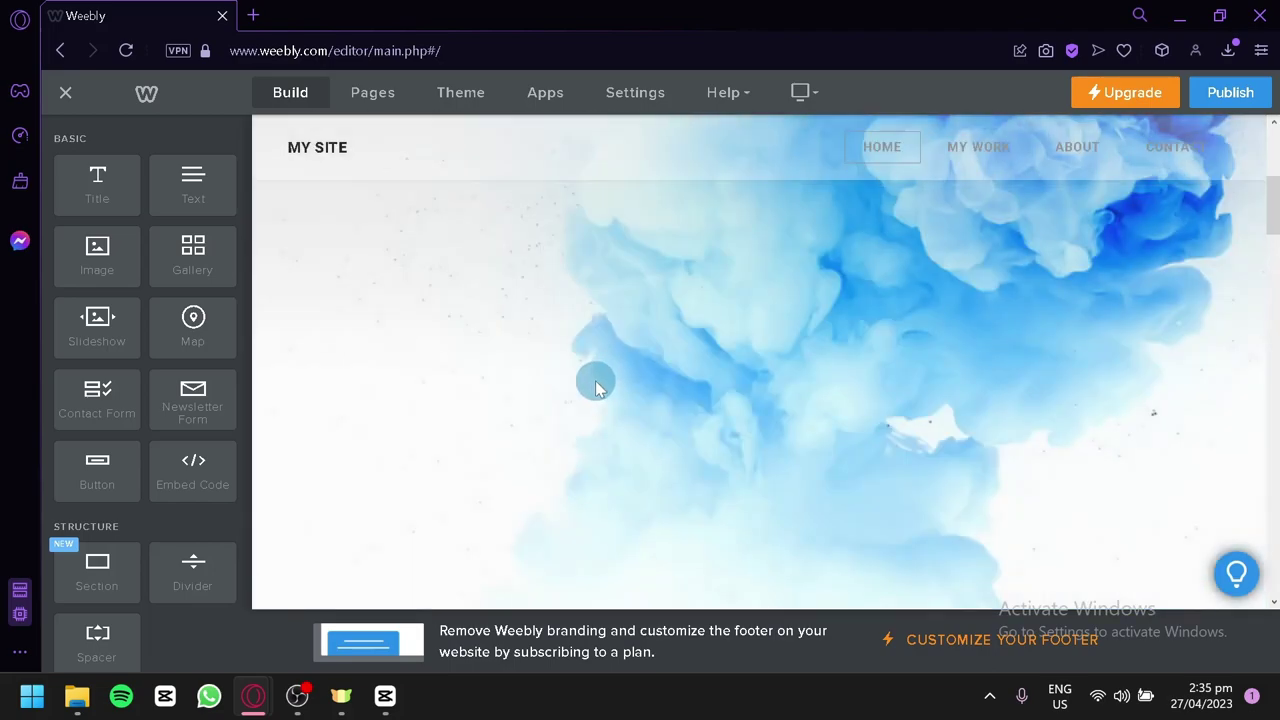
{"action": "scroll", "coordinate": [596, 388], "scroll_direction": "up", "scroll_amount": 5}
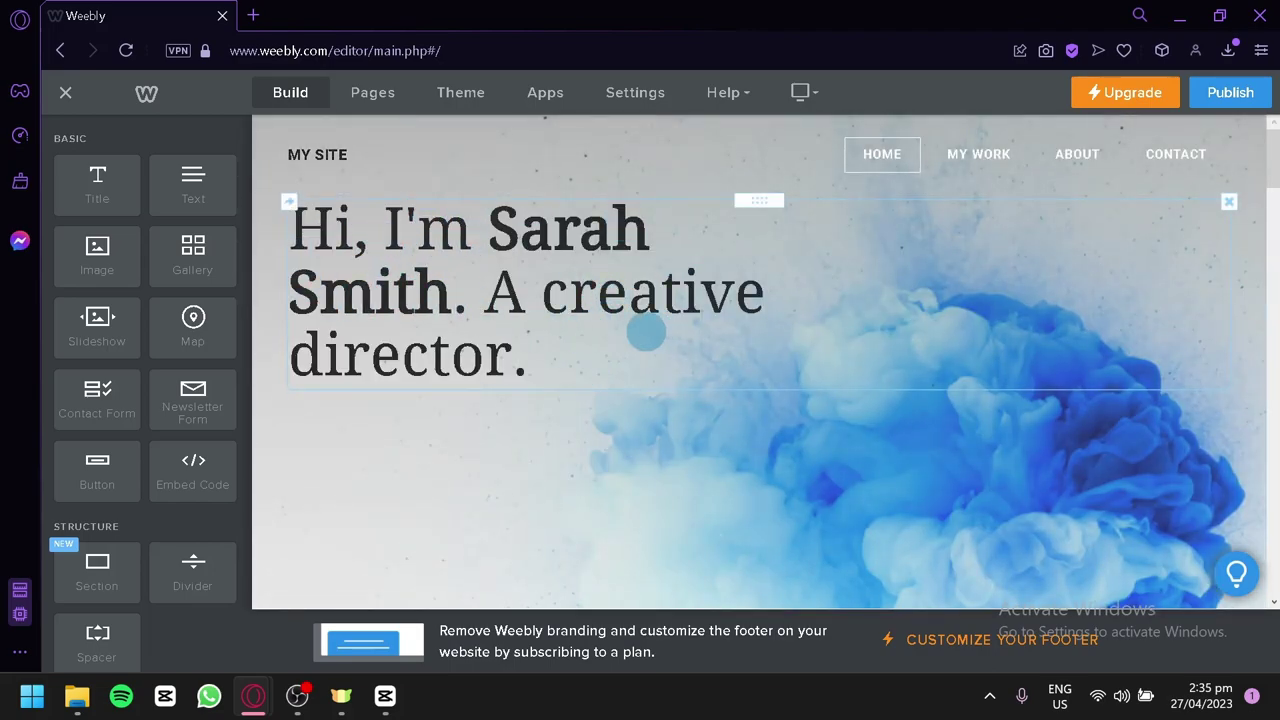
{"action": "scroll", "coordinate": [664, 383], "scroll_direction": "down", "scroll_amount": 5}
{"action": "scroll", "coordinate": [646, 391], "scroll_direction": "up", "scroll_amount": 2}
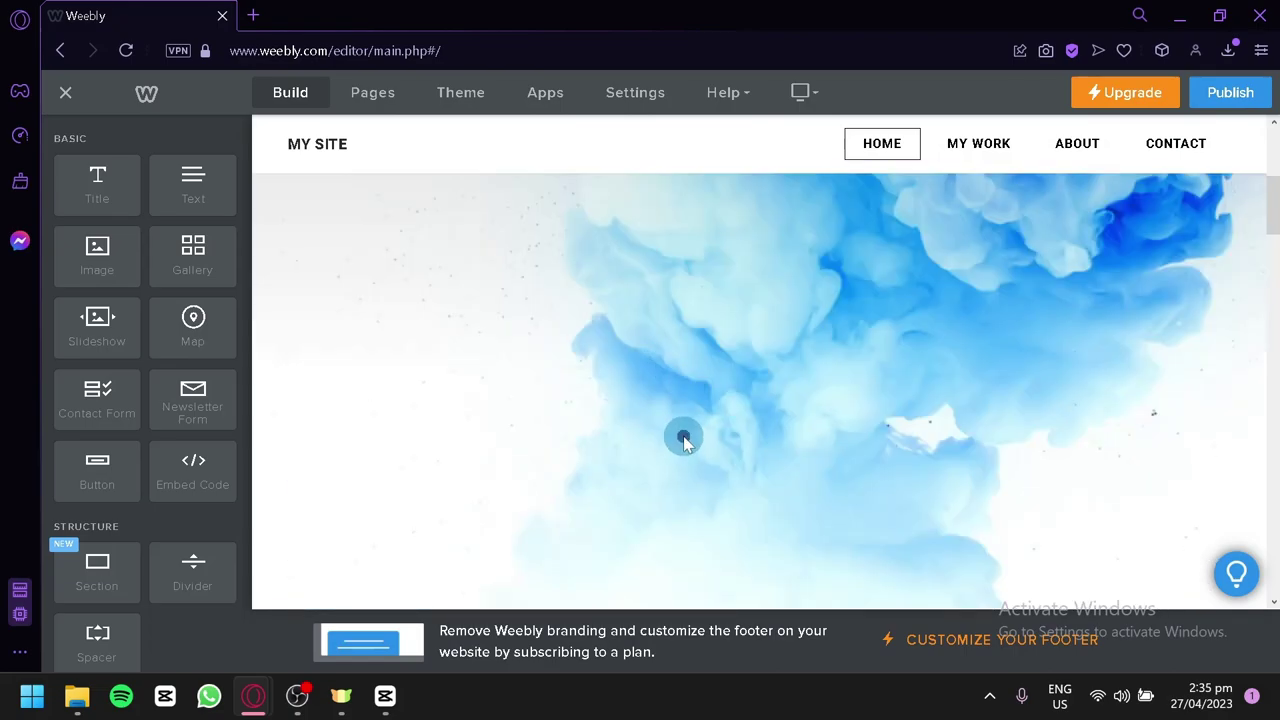
{"action": "scroll", "coordinate": [666, 423], "scroll_direction": "up", "scroll_amount": 3}
{"action": "scroll", "coordinate": [668, 434], "scroll_direction": "down", "scroll_amount": 5}
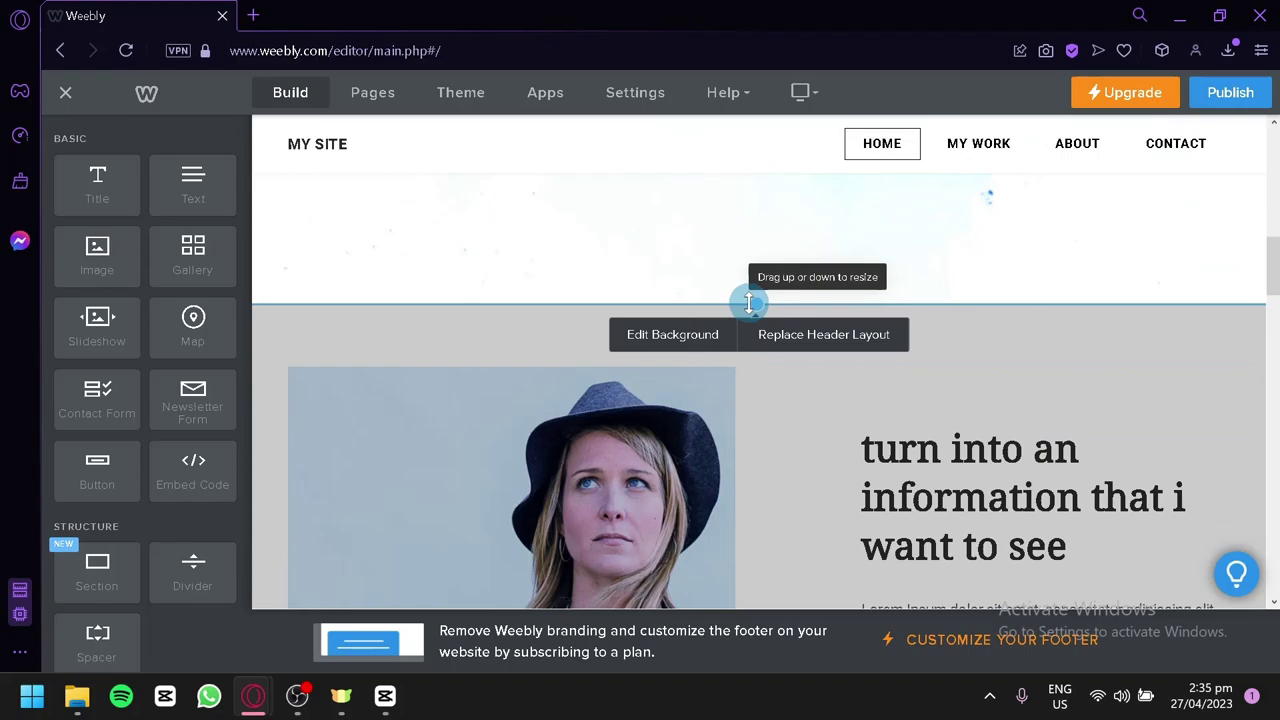
{"action": "mouse_move", "coordinate": [748, 300]}
{"action": "left_mouse_down"}
{"action": "mouse_move", "coordinate": [731, 194]}
{"action": "mouse_move", "coordinate": [743, 286]}
{"action": "left_mouse_up"}
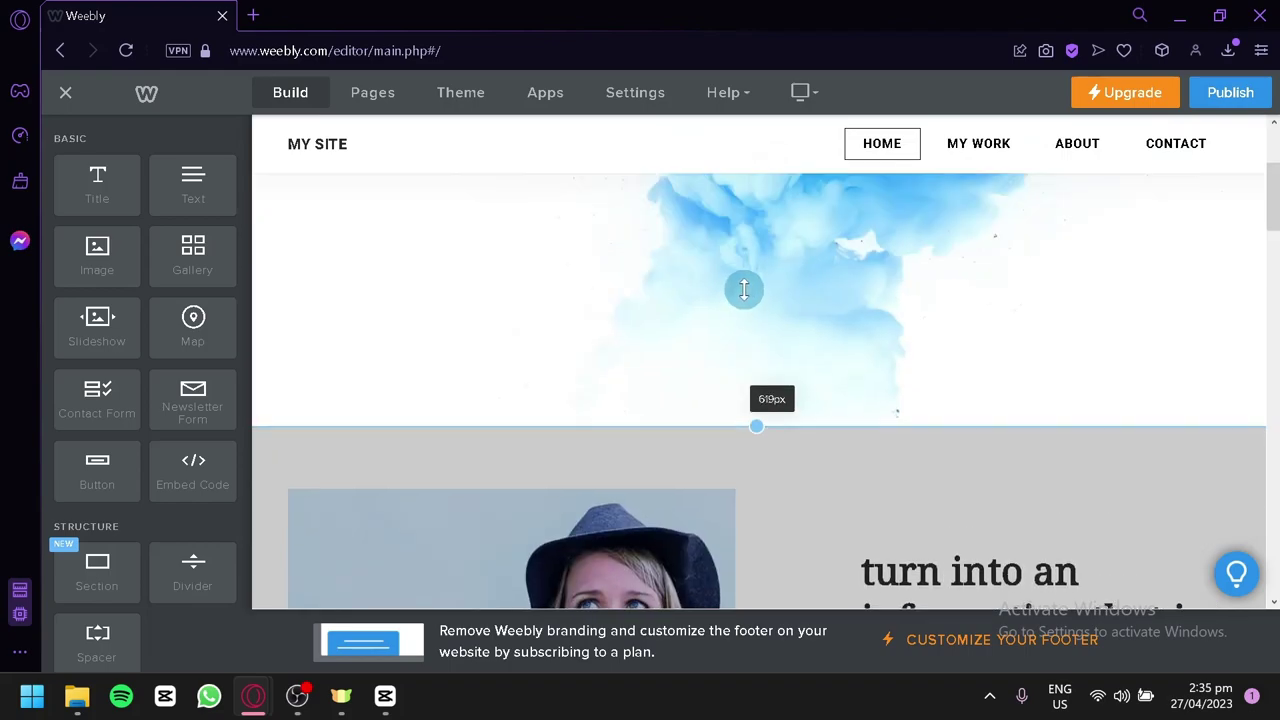
{"action": "scroll", "coordinate": [791, 449], "scroll_direction": "up", "scroll_amount": 2}
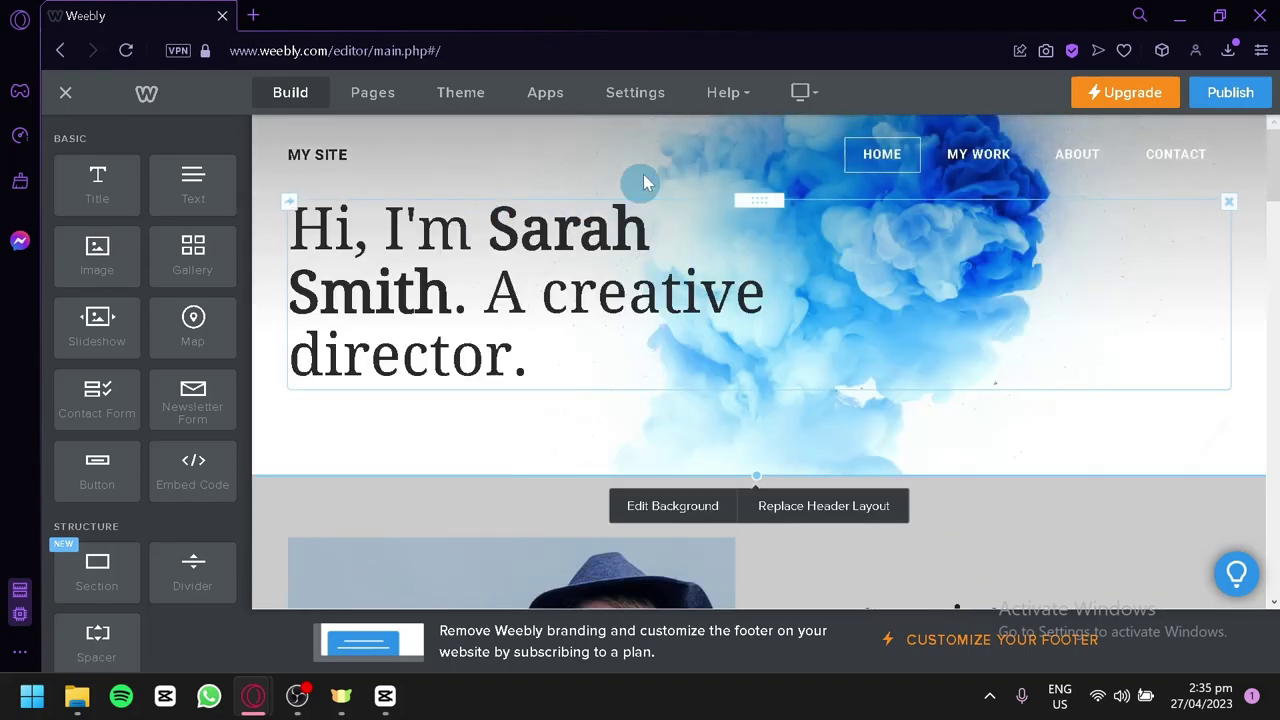
{"action": "scroll", "coordinate": [780, 306], "scroll_direction": "down", "scroll_amount": 10}
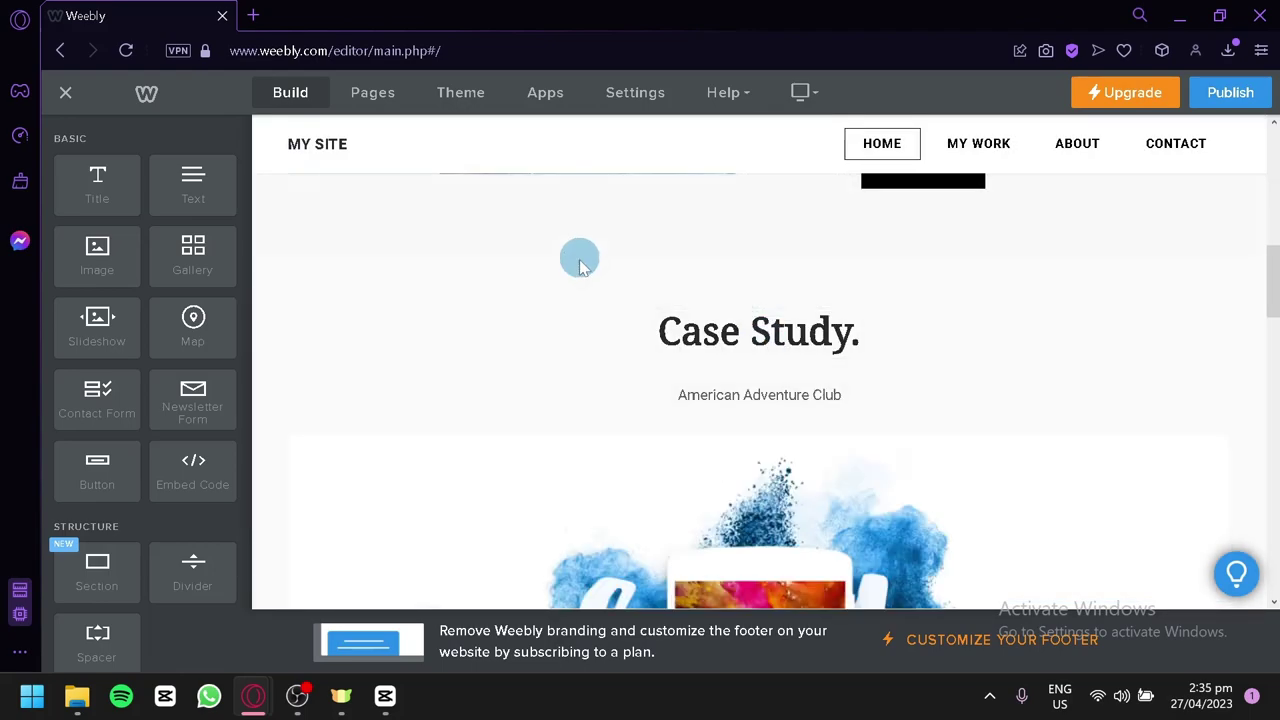
{"action": "scroll", "coordinate": [537, 300], "scroll_direction": "up", "scroll_amount": 8}
{"action": "scroll", "coordinate": [554, 320], "scroll_direction": "down", "scroll_amount": 4}
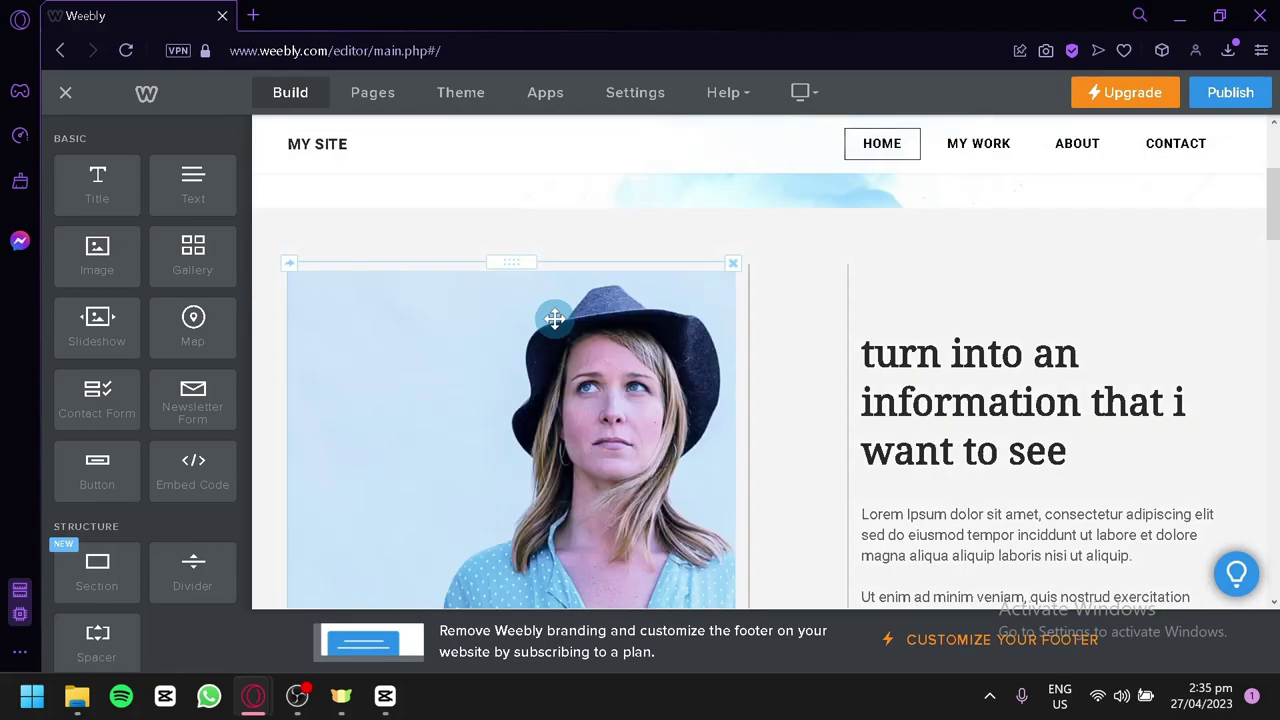
{"action": "left_click", "coordinate": [556, 328]}
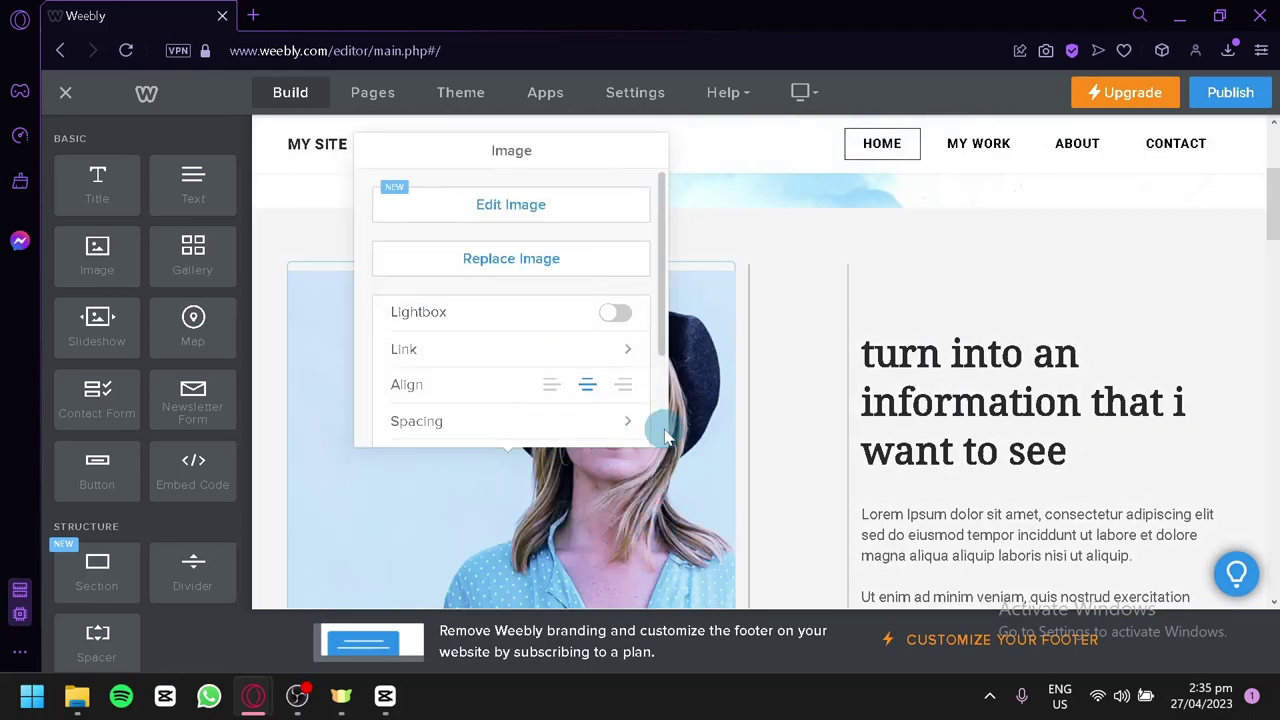
{"action": "left_click", "coordinate": [547, 206]}
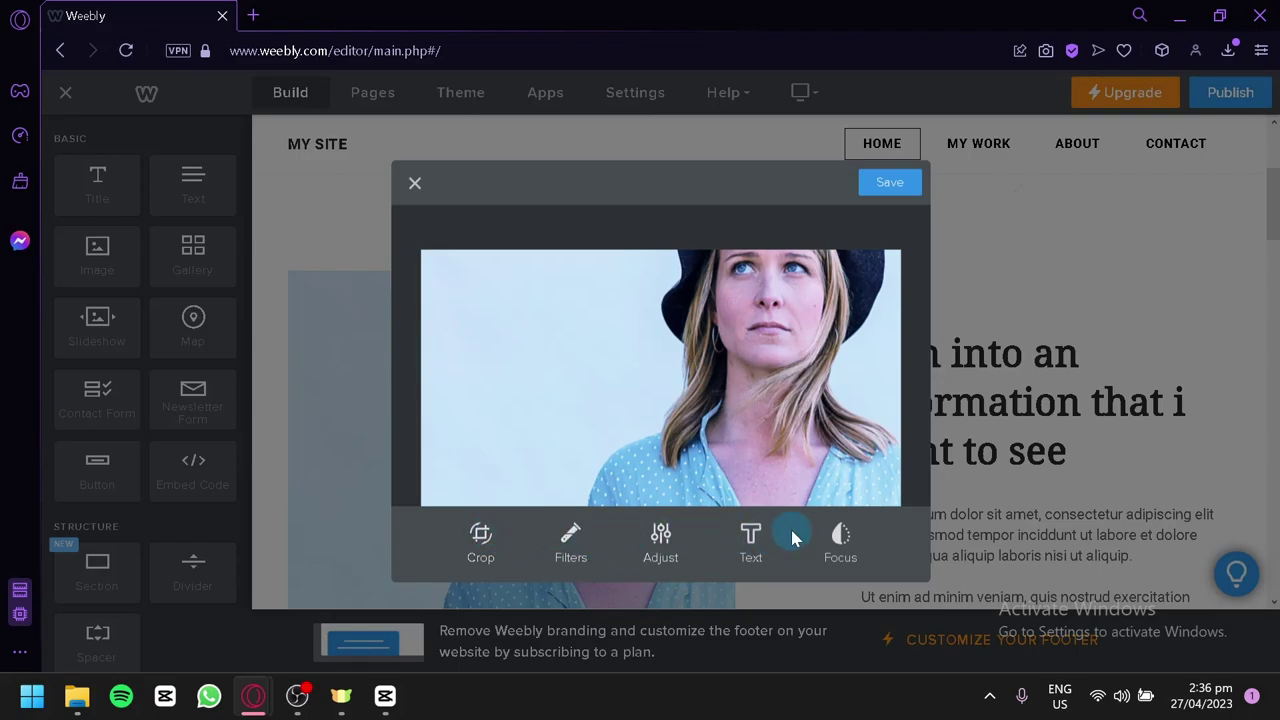
{"action": "left_click", "coordinate": [873, 533]}
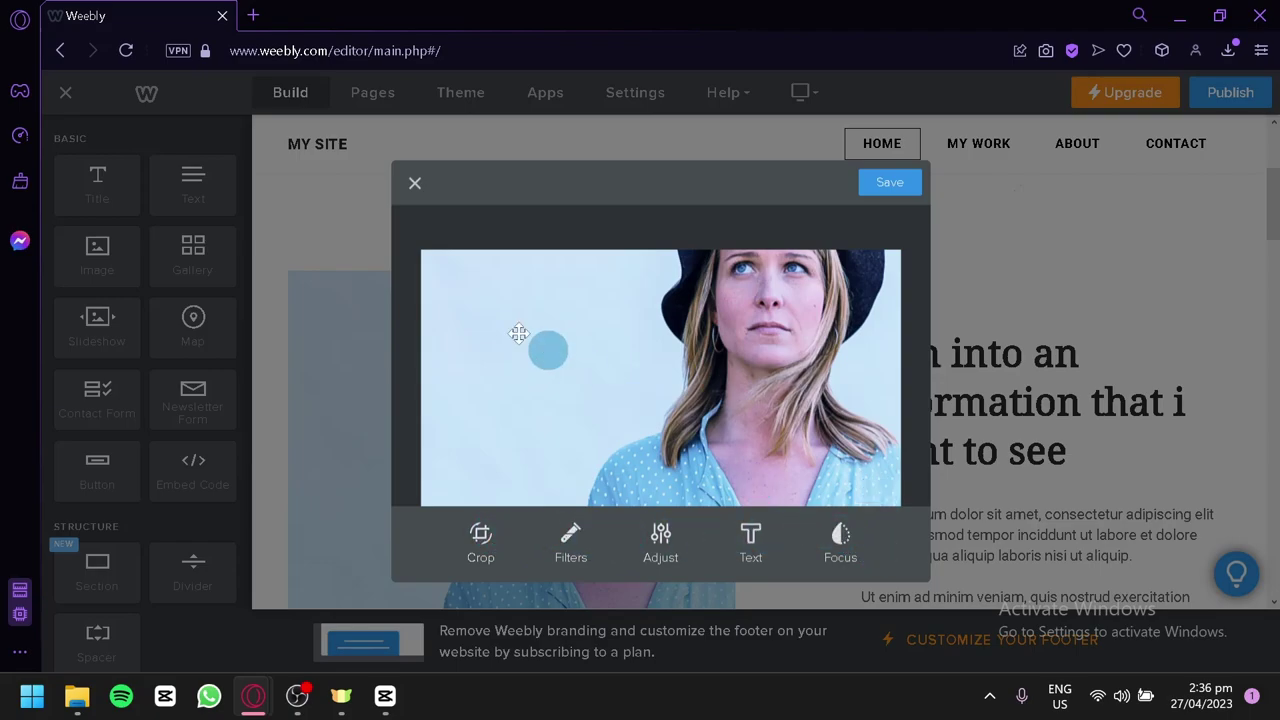
{"action": "left_click", "coordinate": [413, 186]}
{"action": "left_click", "coordinate": [473, 368]}
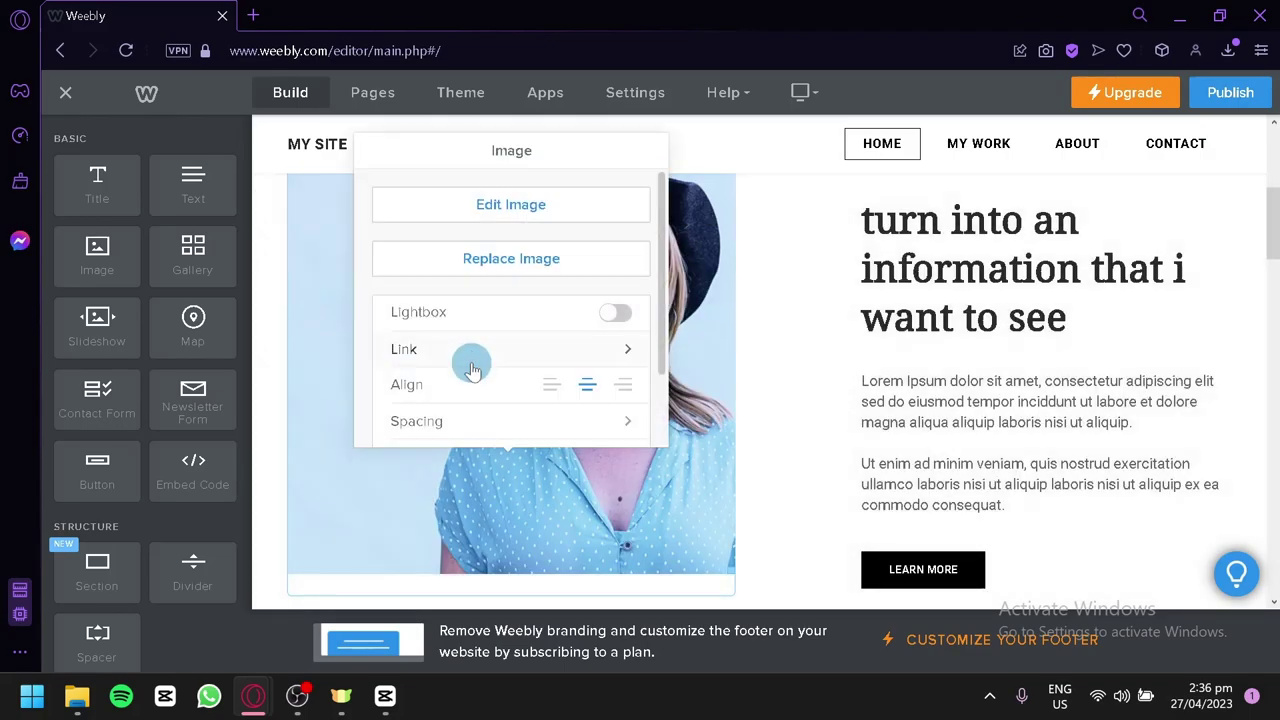
{"action": "left_click", "coordinate": [563, 349]}
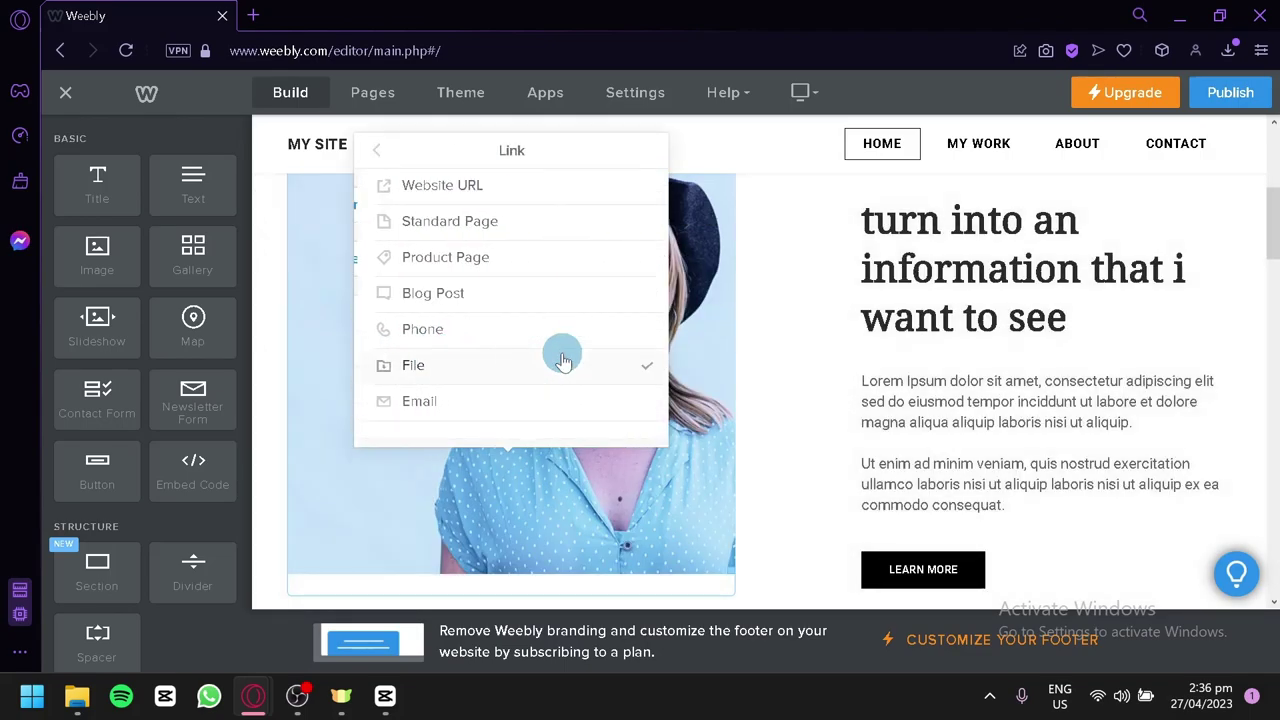
{"action": "left_click", "coordinate": [495, 300]}
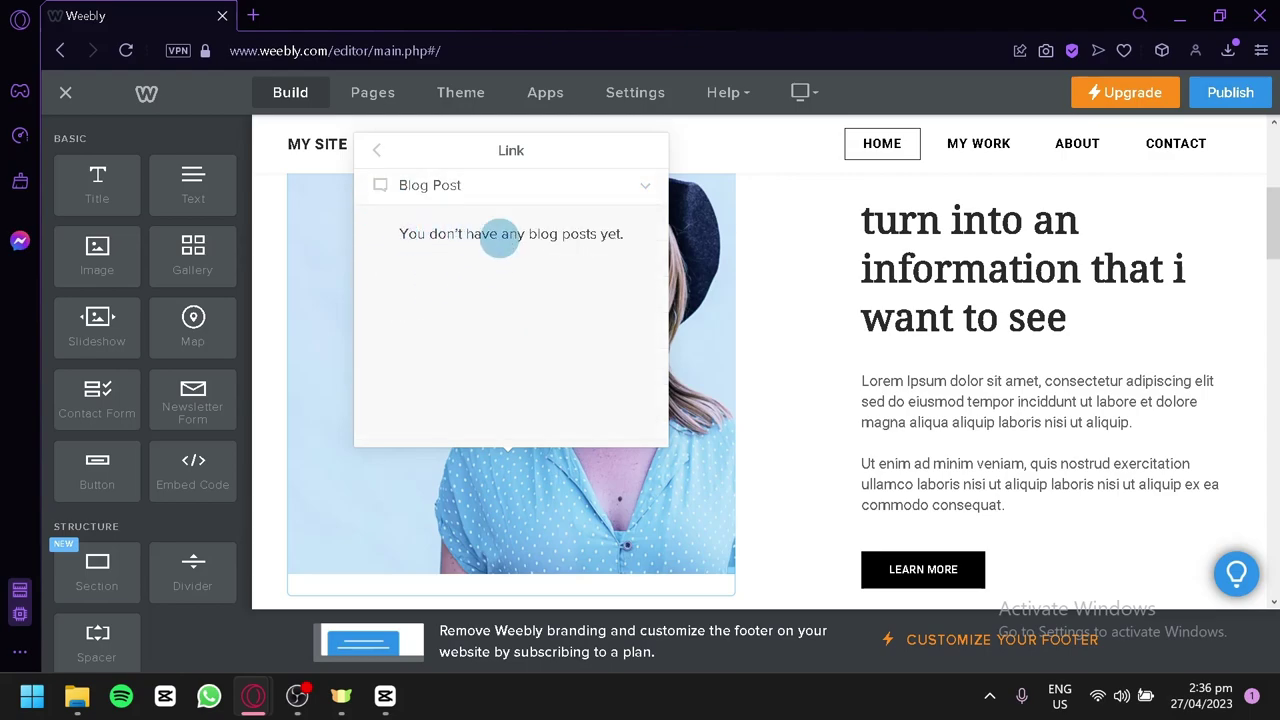
{"action": "left_click", "coordinate": [379, 157]}
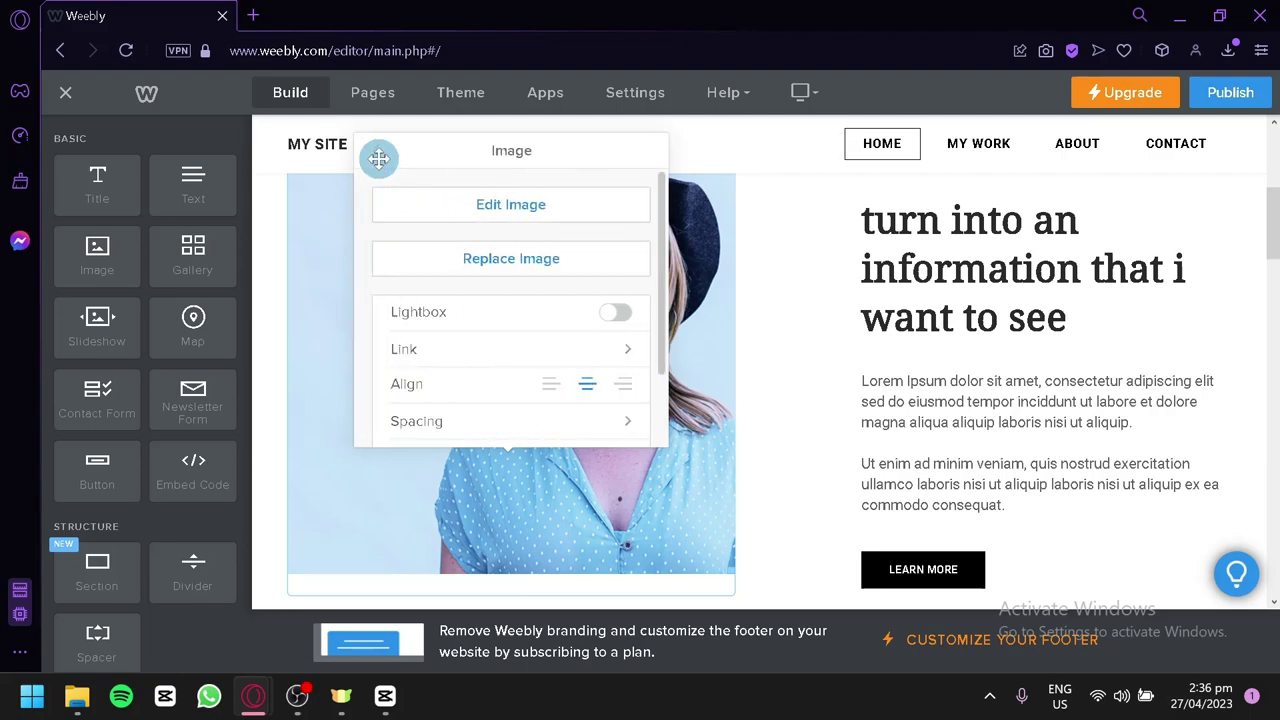
{"action": "left_click", "coordinate": [750, 257]}
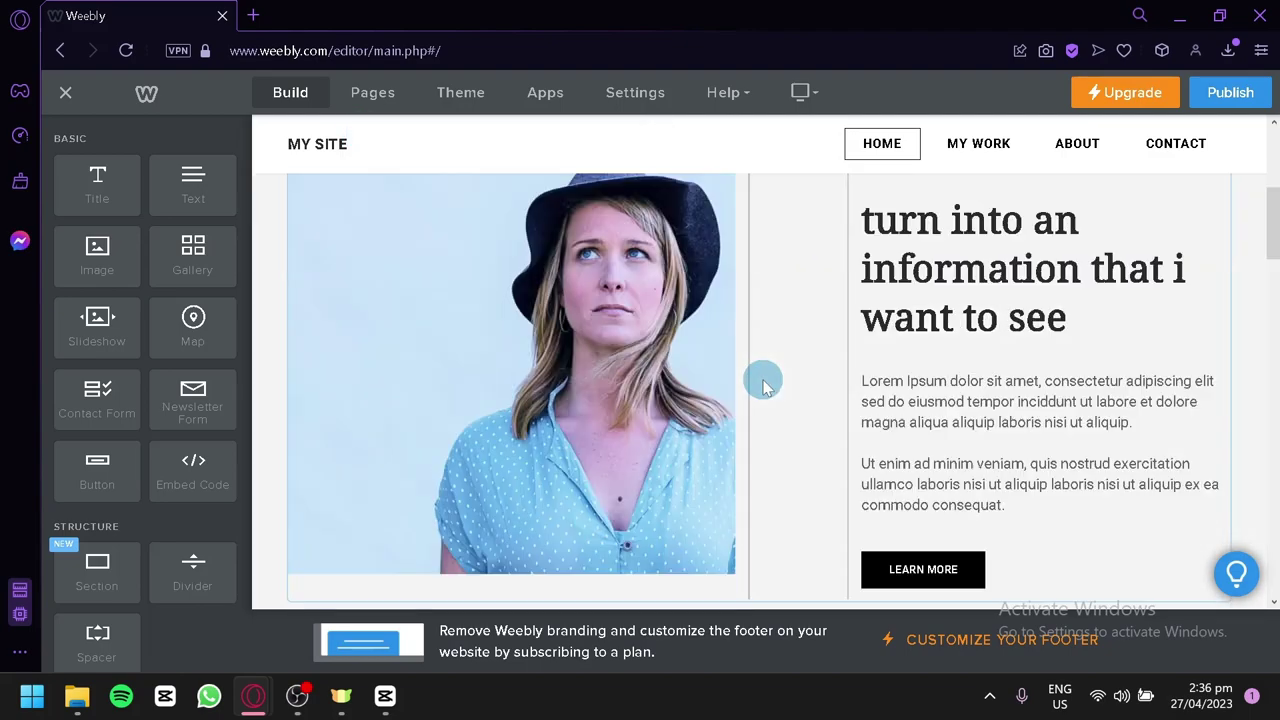
{"action": "scroll", "coordinate": [763, 380], "scroll_direction": "down", "scroll_amount": 5}
{"action": "scroll", "coordinate": [763, 388], "scroll_direction": "up", "scroll_amount": 10}
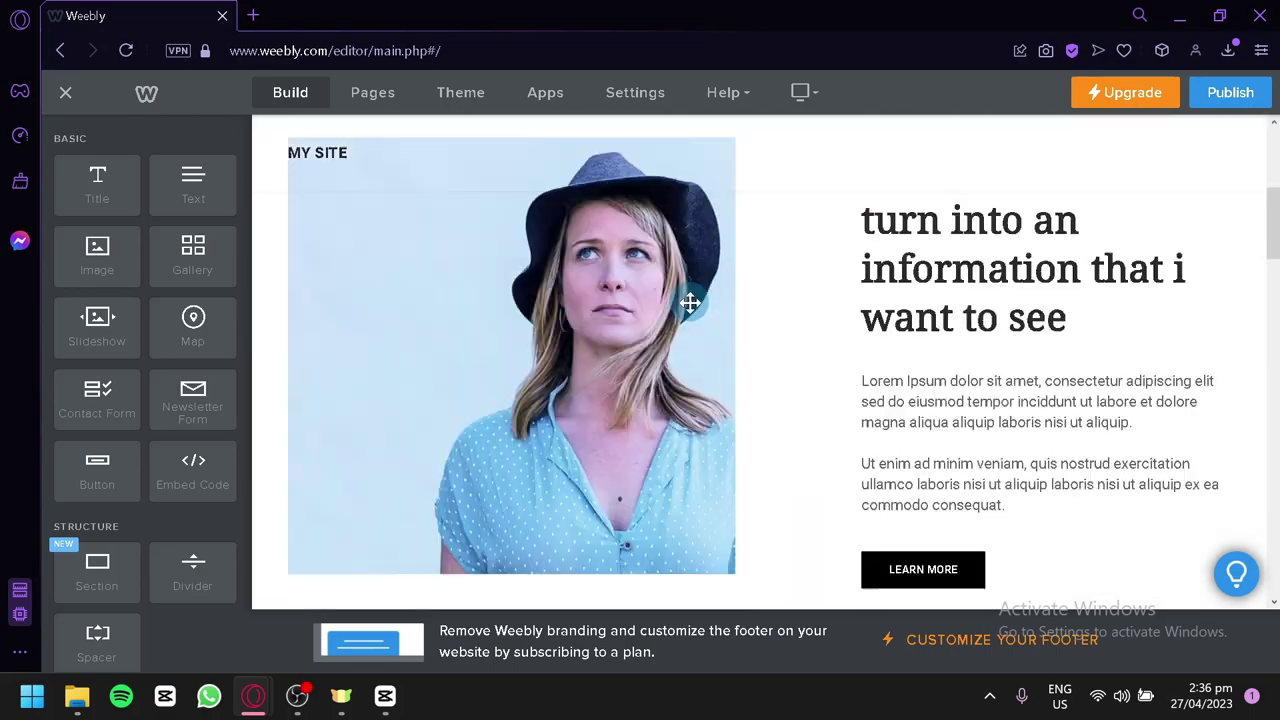
{"action": "scroll", "coordinate": [574, 449], "scroll_direction": "down", "scroll_amount": 6}
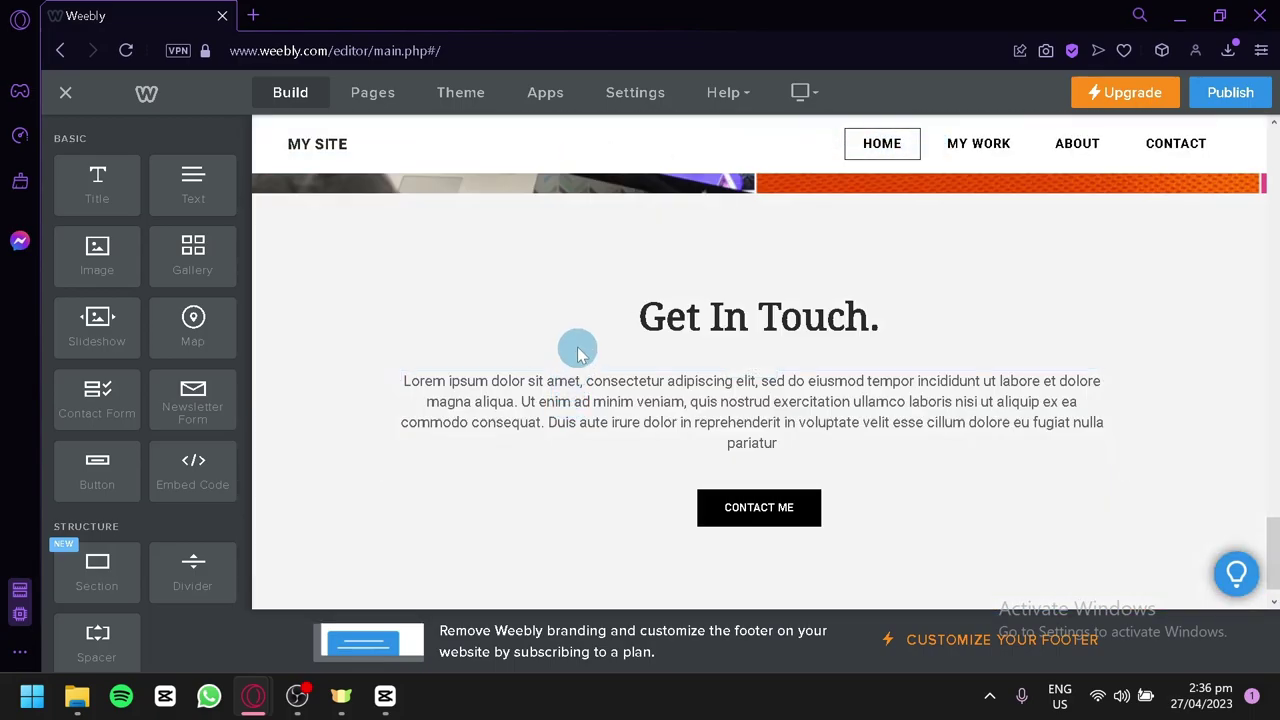
{"action": "scroll", "coordinate": [575, 346], "scroll_direction": "up", "scroll_amount": 8}
{"action": "scroll", "coordinate": [574, 343], "scroll_direction": "down", "scroll_amount": 4}
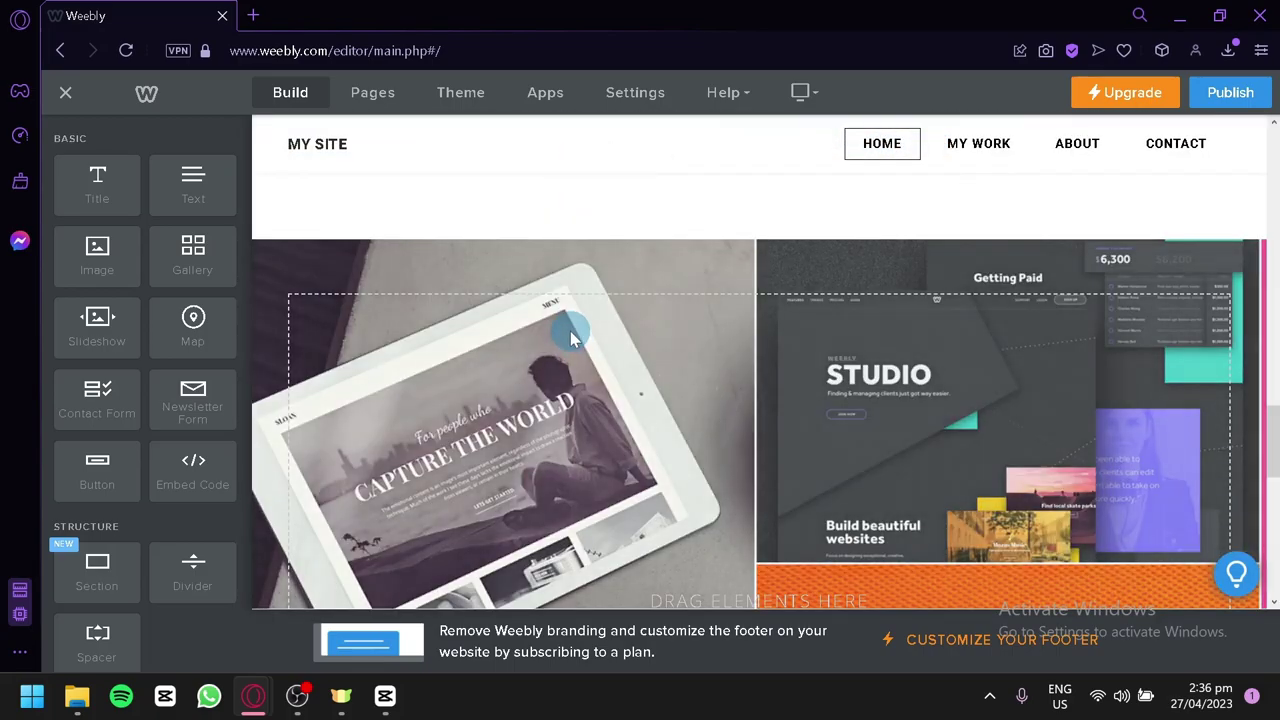
{"action": "scroll", "coordinate": [565, 333], "scroll_direction": "up", "scroll_amount": 10}
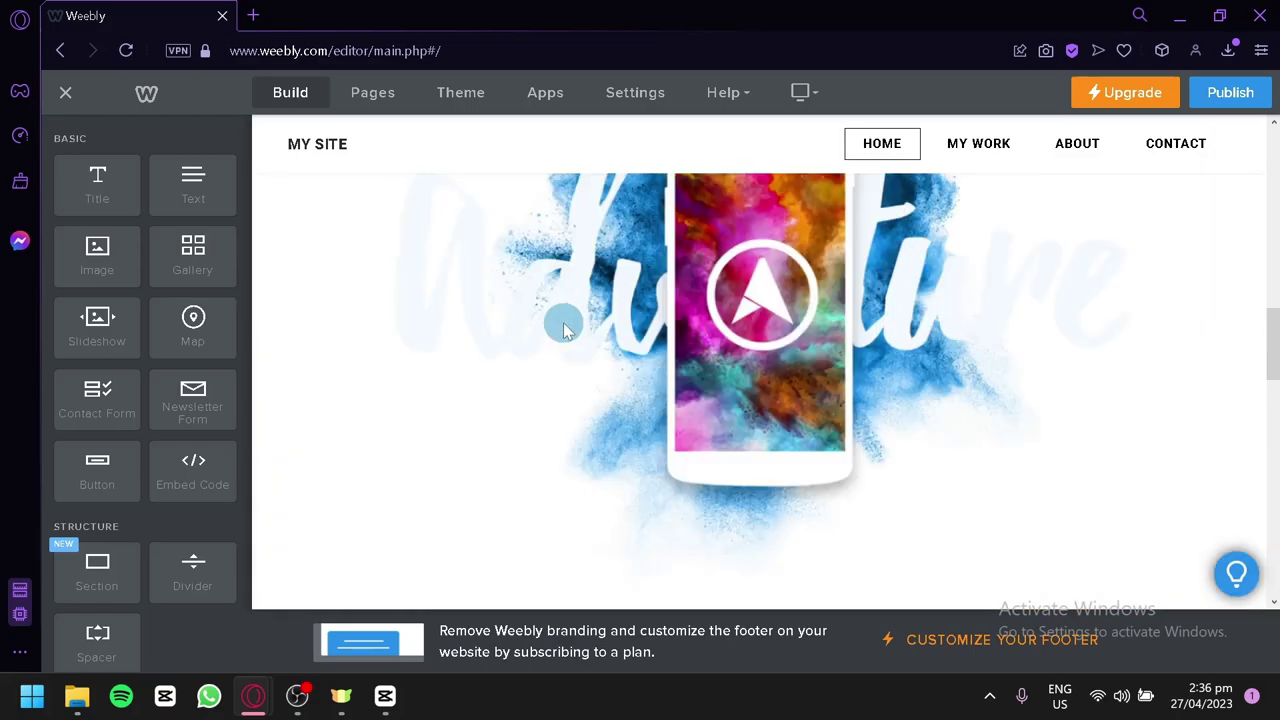
{"action": "scroll", "coordinate": [646, 446], "scroll_direction": "up", "scroll_amount": 2}
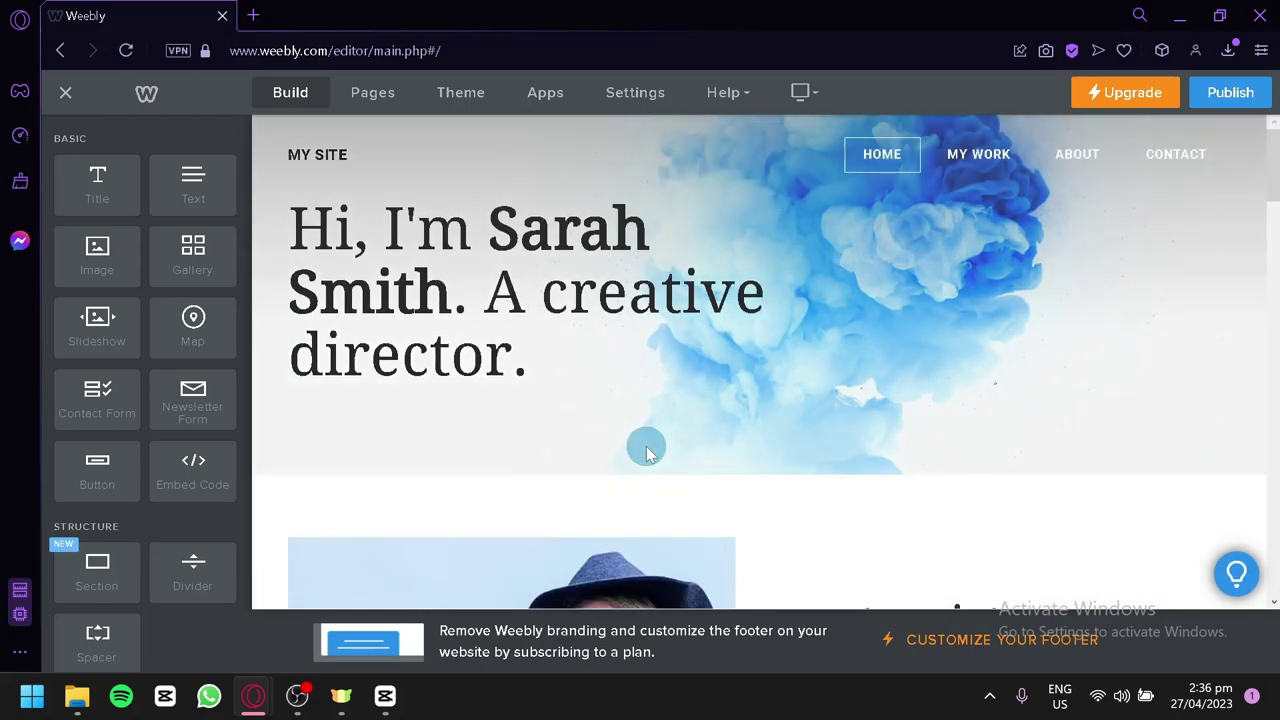
- Drop a new Text element into the hero beside the creative-director heading, then select the heading
{"action": "scroll", "coordinate": [640, 430], "scroll_direction": "down", "scroll_amount": 7}
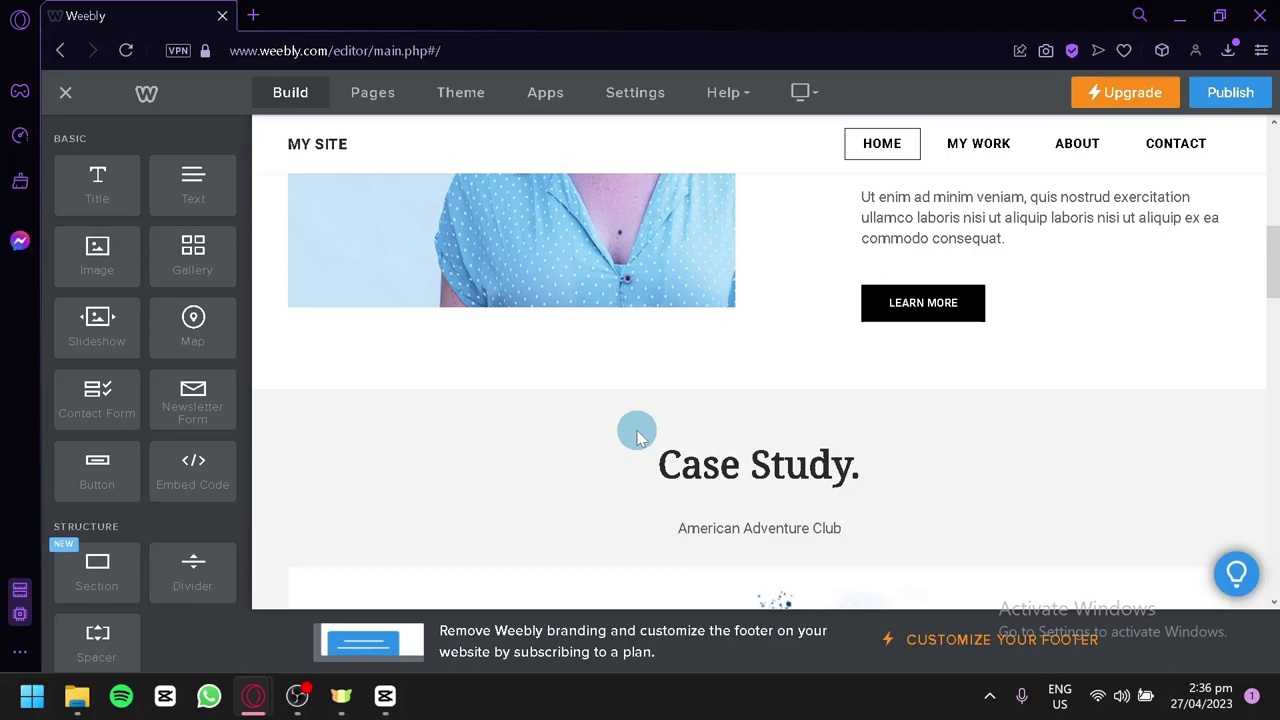
{"action": "scroll", "coordinate": [560, 390], "scroll_direction": "up", "scroll_amount": 6}
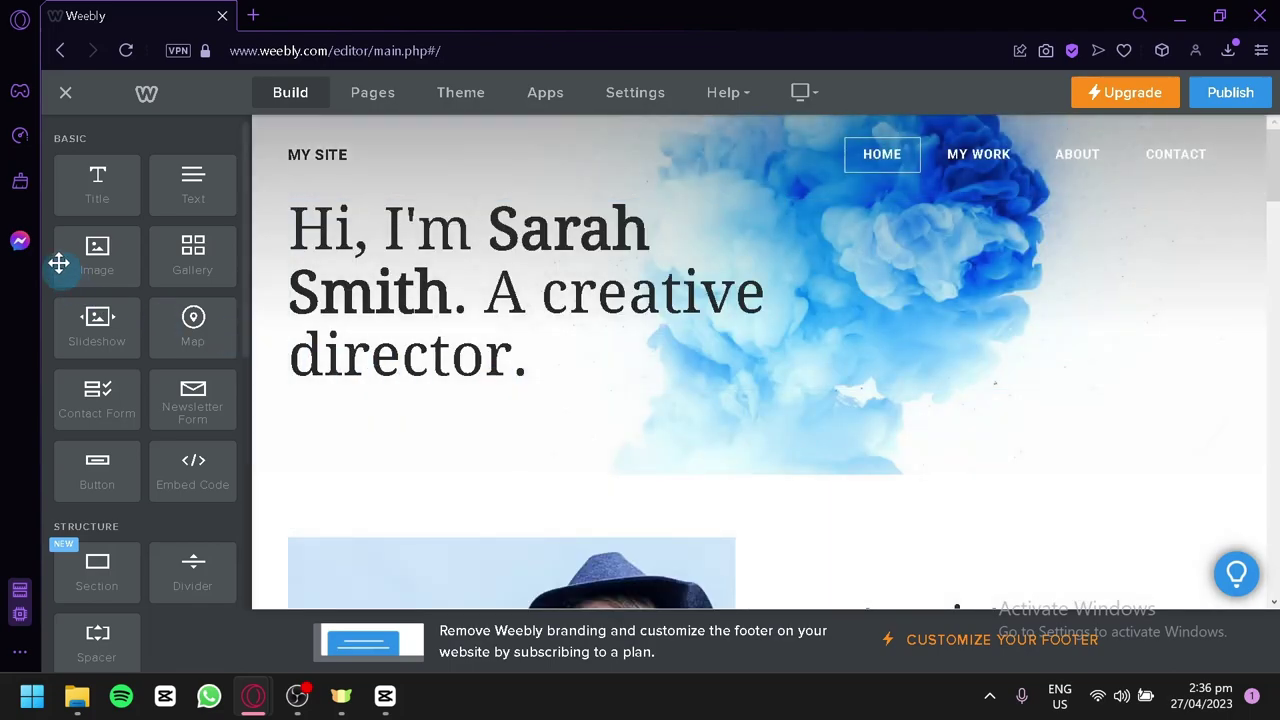
{"action": "scroll", "coordinate": [306, 320], "scroll_direction": "down", "scroll_amount": 5}
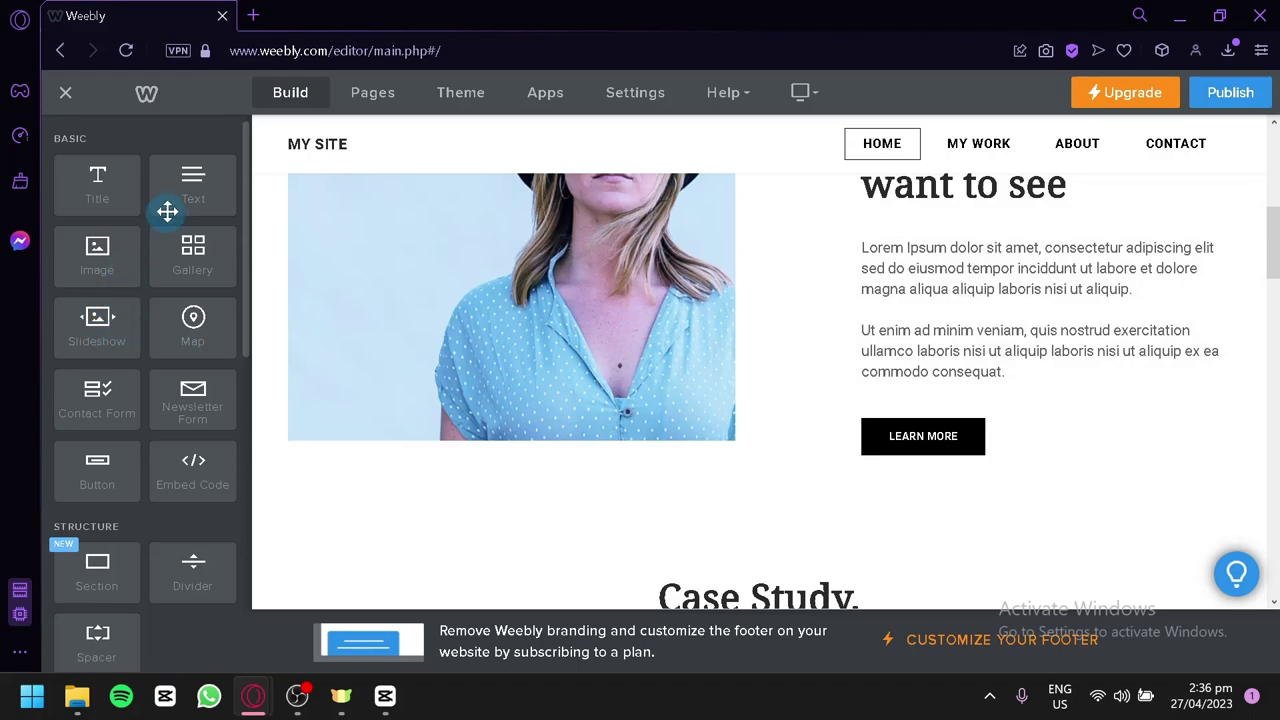
{"action": "left_click_drag", "start_coordinate": [208, 173], "coordinate": [969, 273]}
{"action": "left_click_drag", "start_coordinate": [640, 535], "coordinate": [940, 289]}
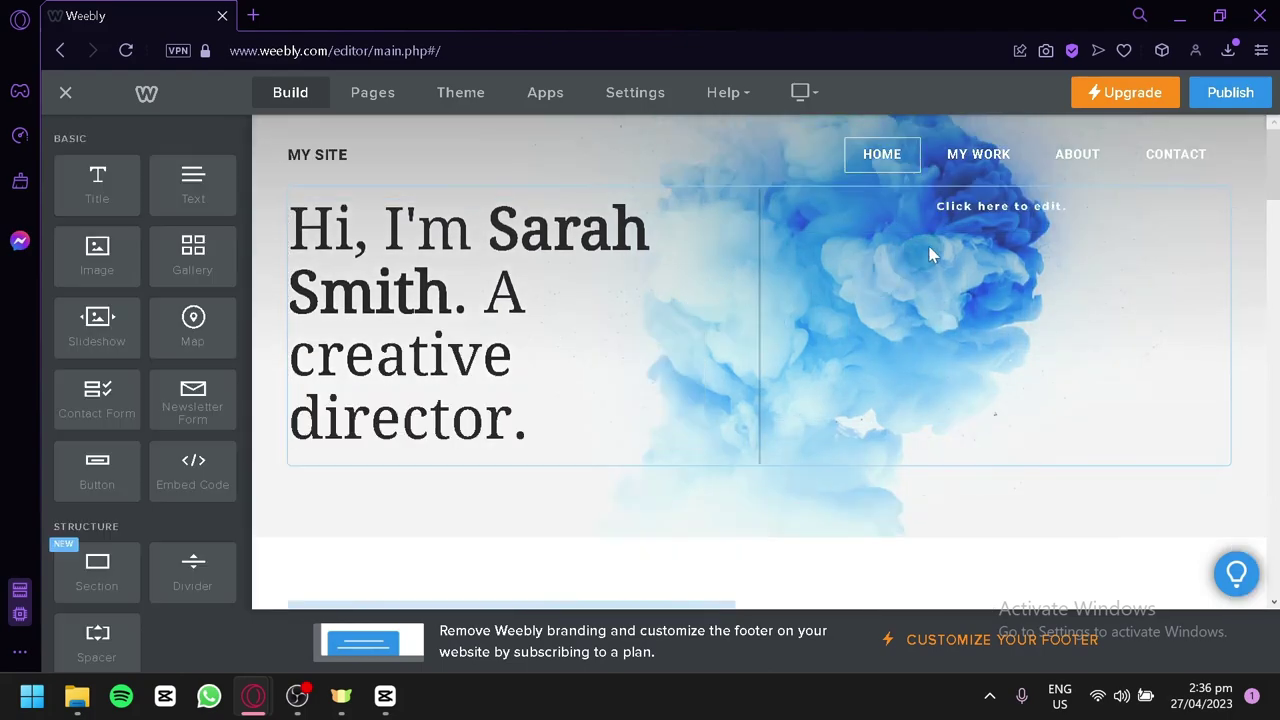
{"action": "left_click", "coordinate": [436, 295]}
{"action": "scroll", "coordinate": [406, 391], "scroll_direction": "down", "scroll_amount": 3}
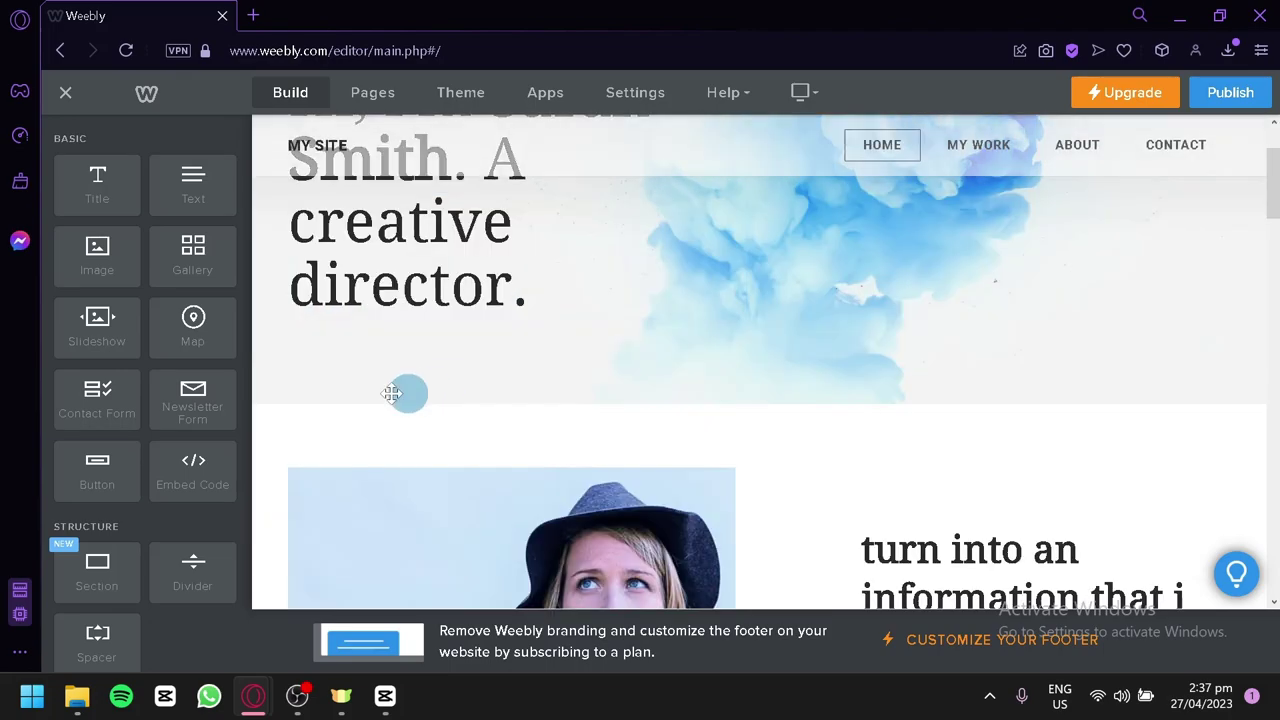
{"action": "scroll", "coordinate": [265, 318], "scroll_direction": "up", "scroll_amount": 3}
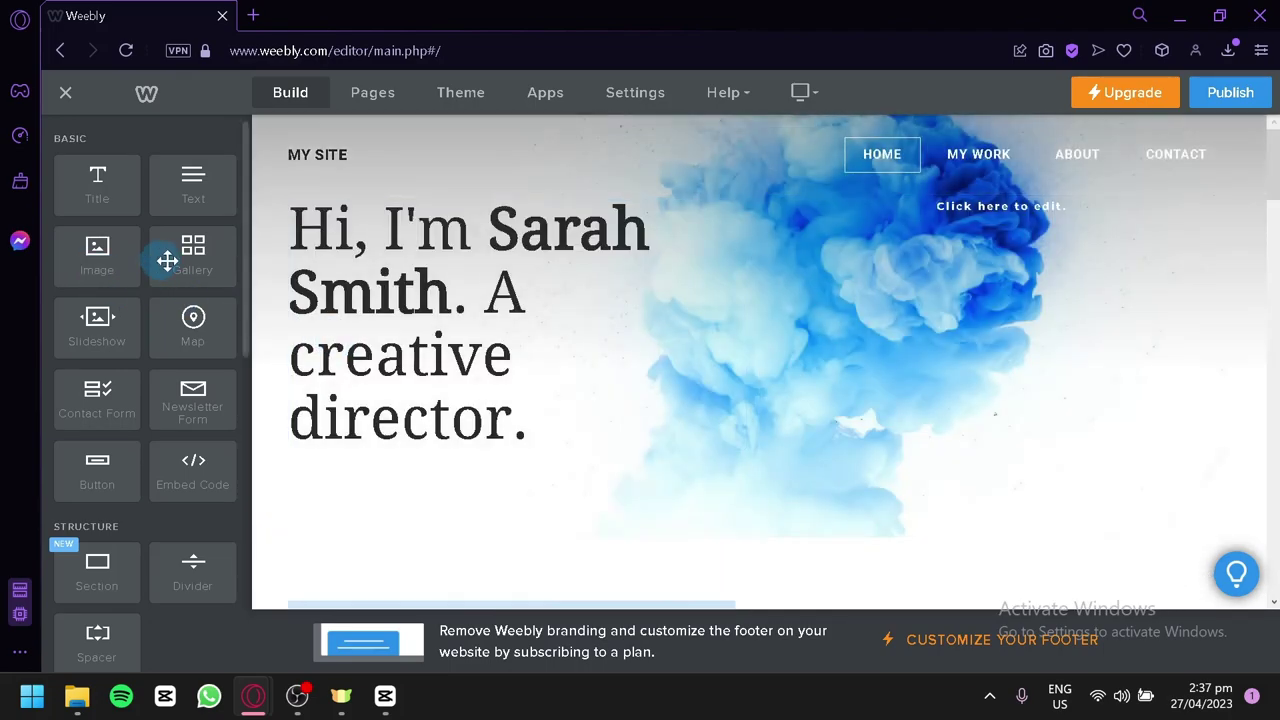
{"action": "left_click_drag", "start_coordinate": [166, 257], "coordinate": [740, 434]}
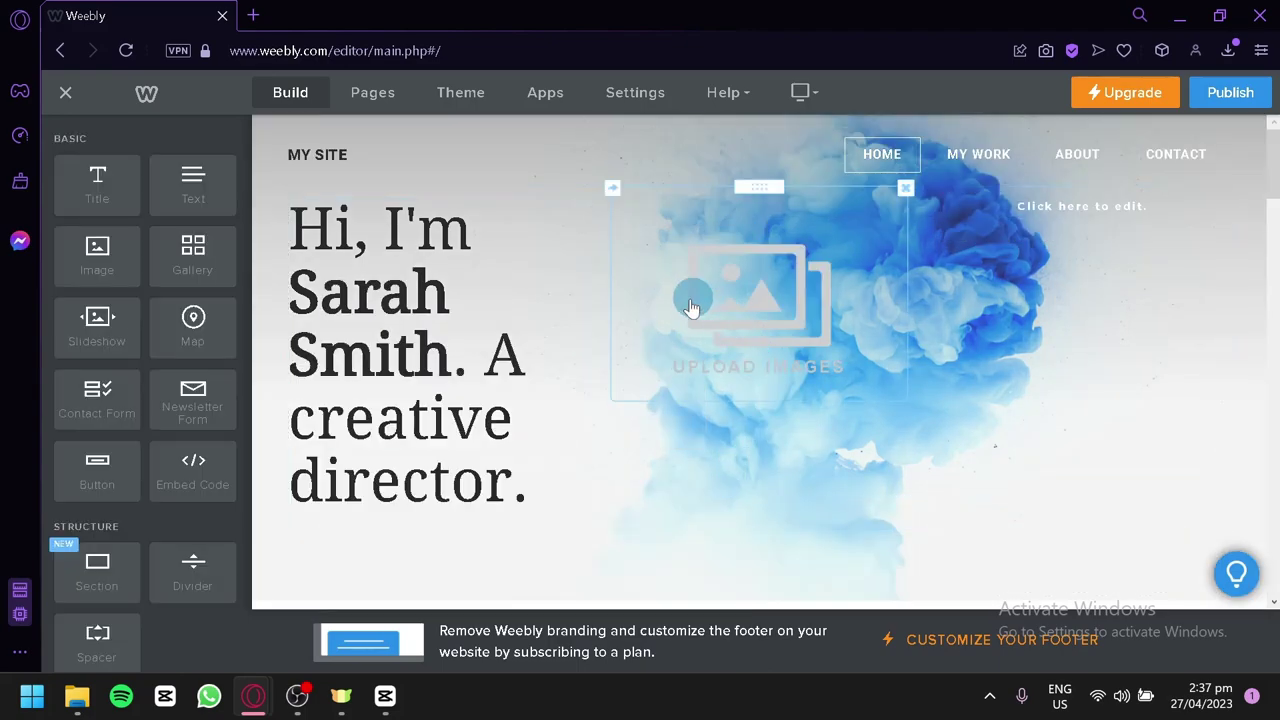
{"action": "left_click", "coordinate": [805, 303]}
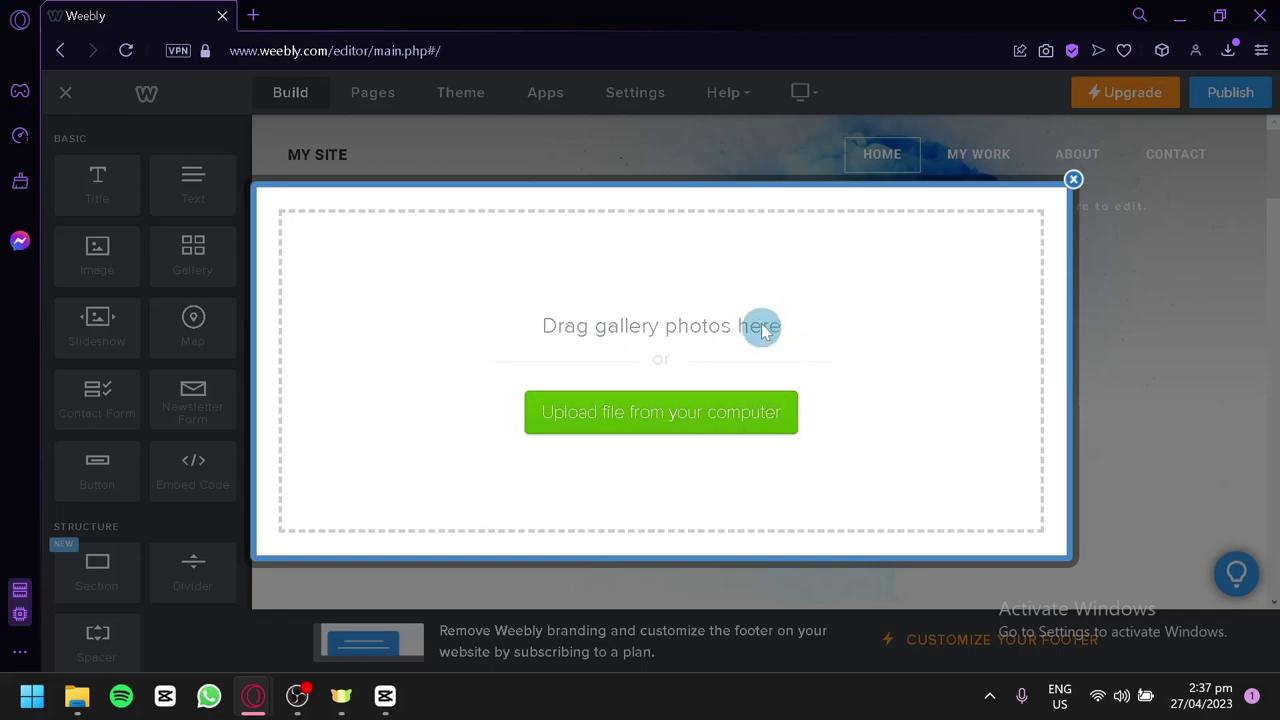
{"action": "left_click", "coordinate": [1074, 182]}
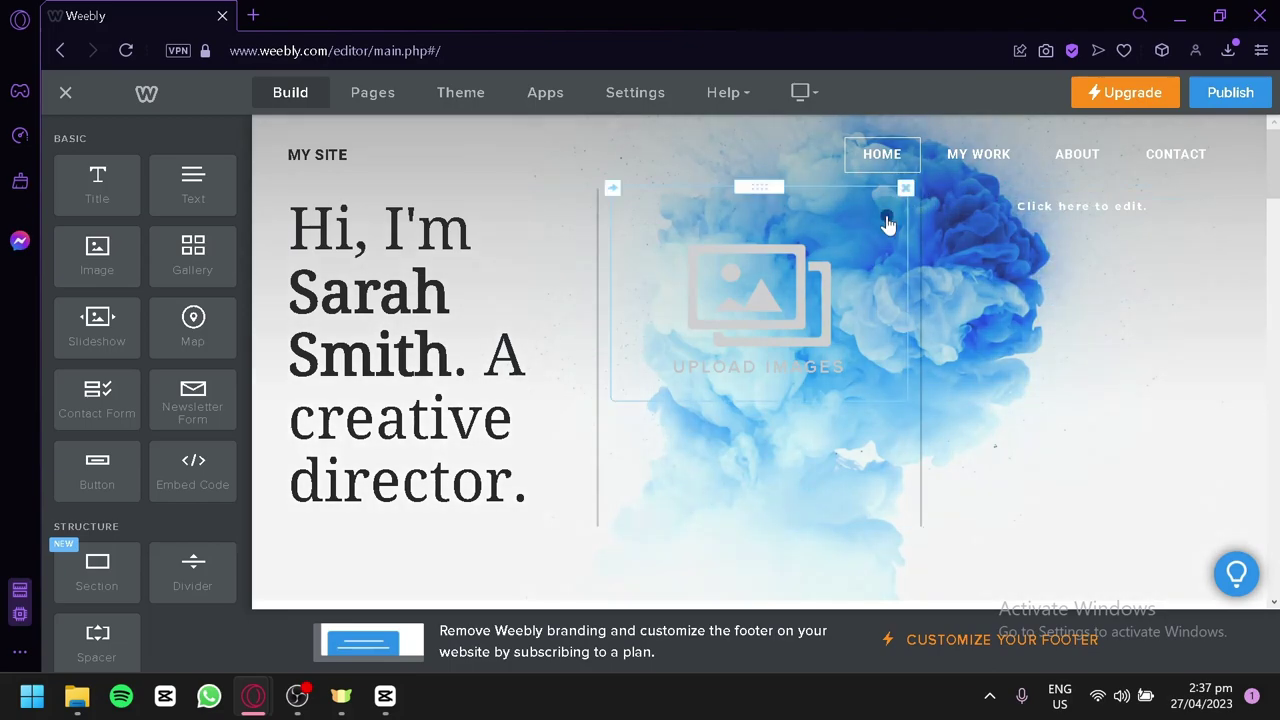
{"action": "left_click", "coordinate": [925, 194]}
{"action": "left_click", "coordinate": [1060, 181]}
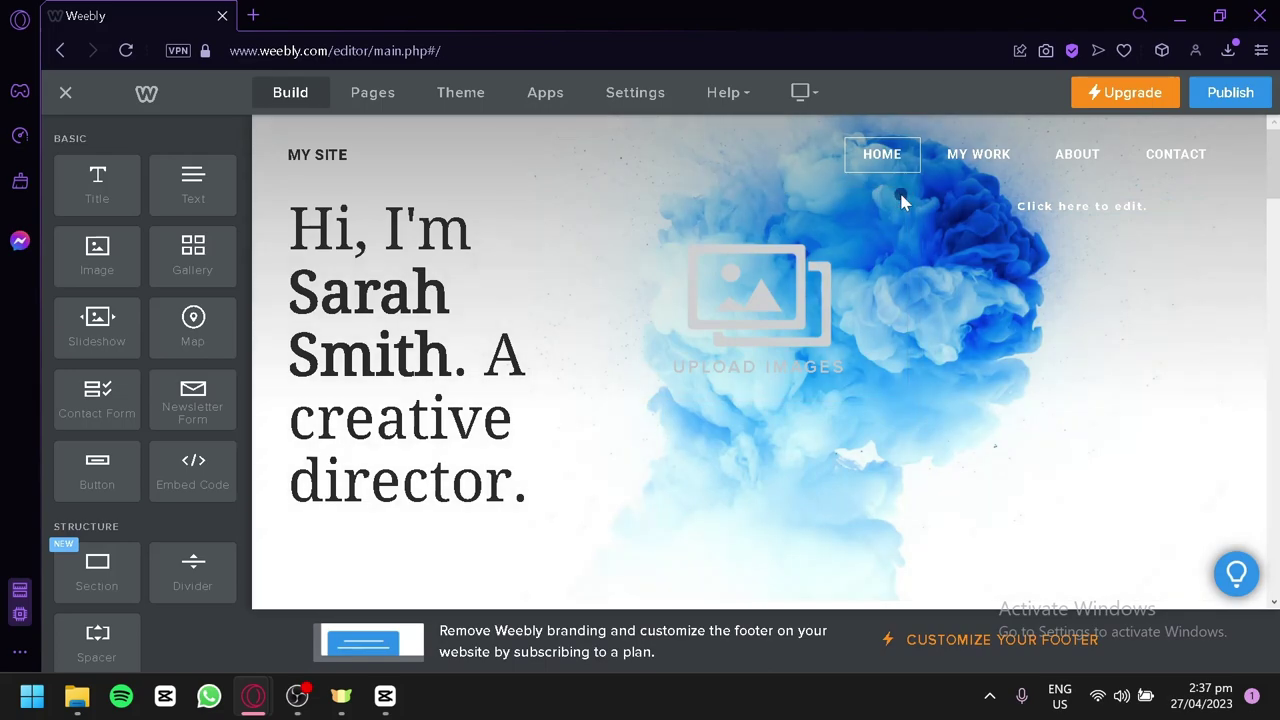
{"action": "left_click", "coordinate": [903, 188]}
{"action": "scroll", "coordinate": [750, 320], "scroll_direction": "down", "scroll_amount": 10}
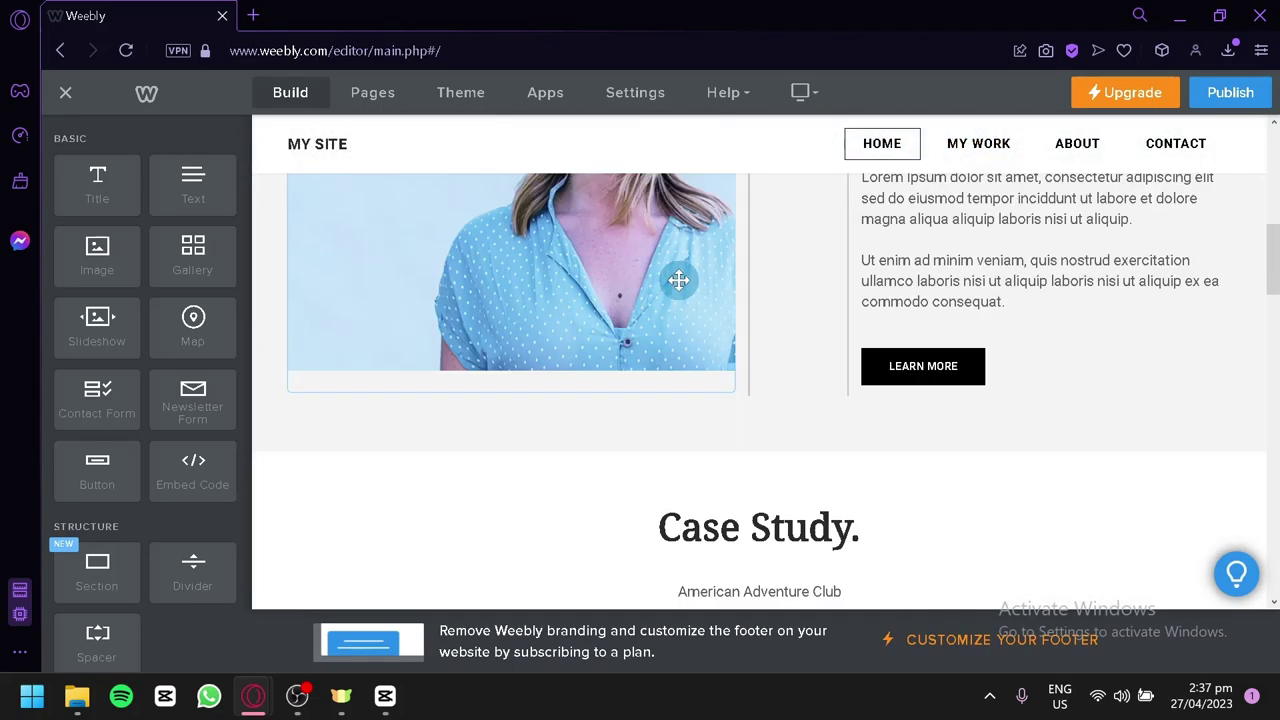
- Add a search box above the hero heading and select its 'Search' placeholder in settings
{"action": "scroll", "coordinate": [571, 269], "scroll_direction": "down", "scroll_amount": 4}
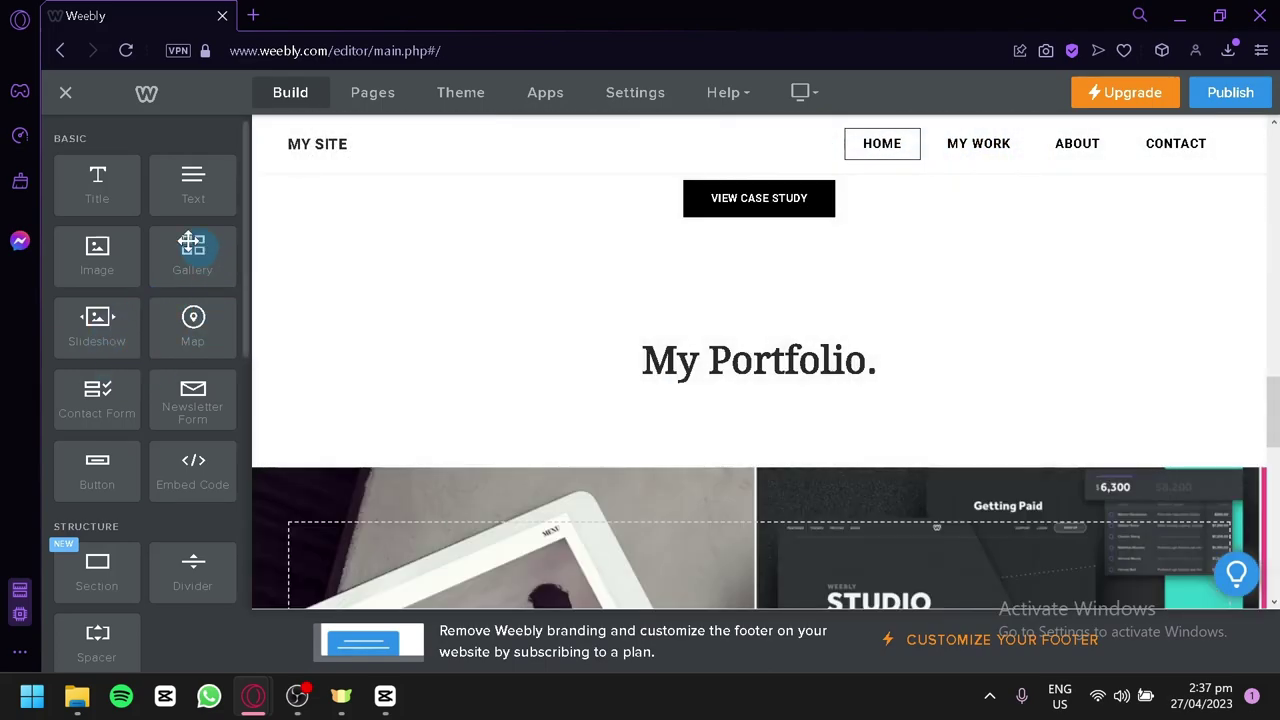
{"action": "scroll", "coordinate": [158, 364], "scroll_direction": "down", "scroll_amount": 6}
{"action": "scroll", "coordinate": [130, 340], "scroll_direction": "down", "scroll_amount": 3}
{"action": "scroll", "coordinate": [686, 286], "scroll_direction": "up", "scroll_amount": 15}
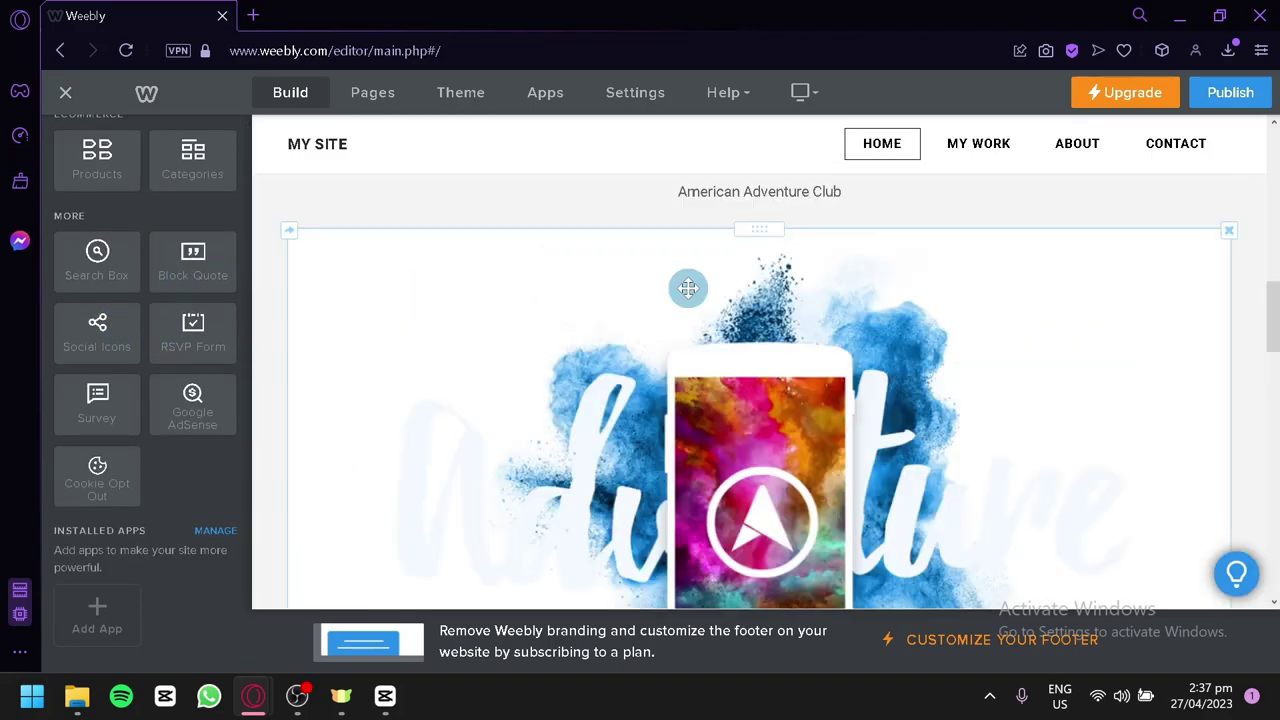
{"action": "left_click_drag", "start_coordinate": [100, 251], "coordinate": [720, 194]}
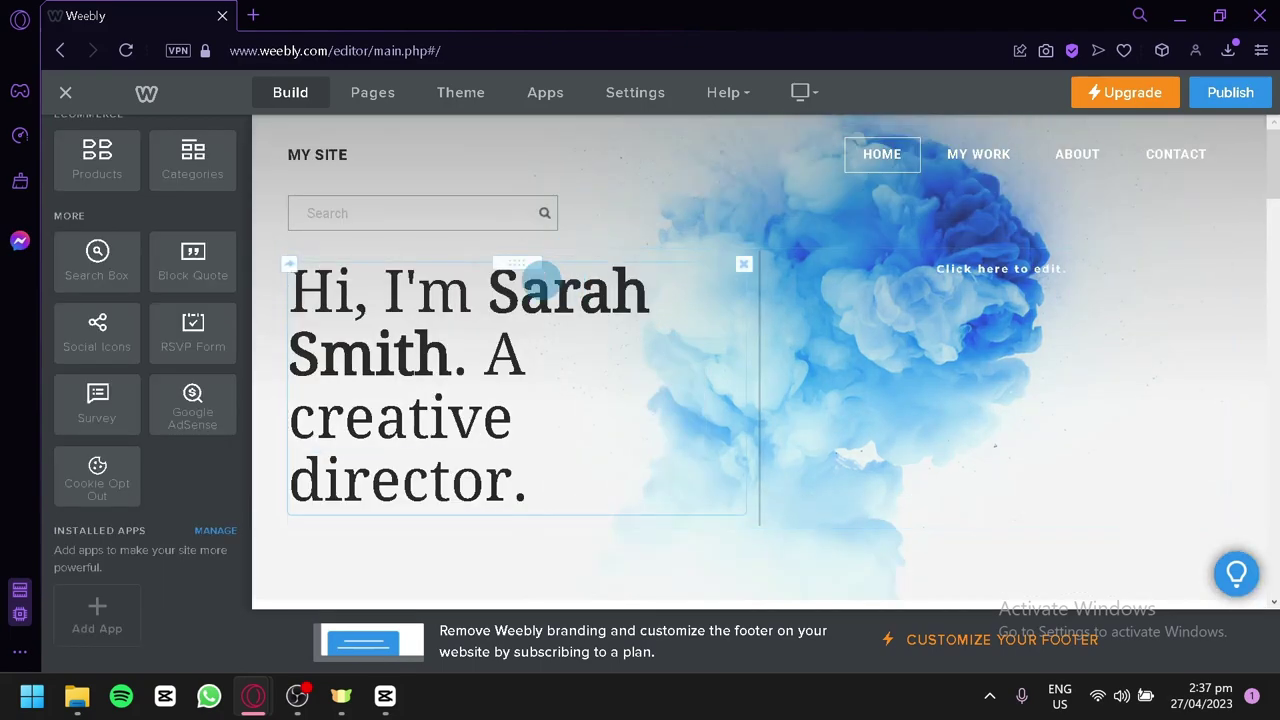
{"action": "left_click", "coordinate": [543, 205]}
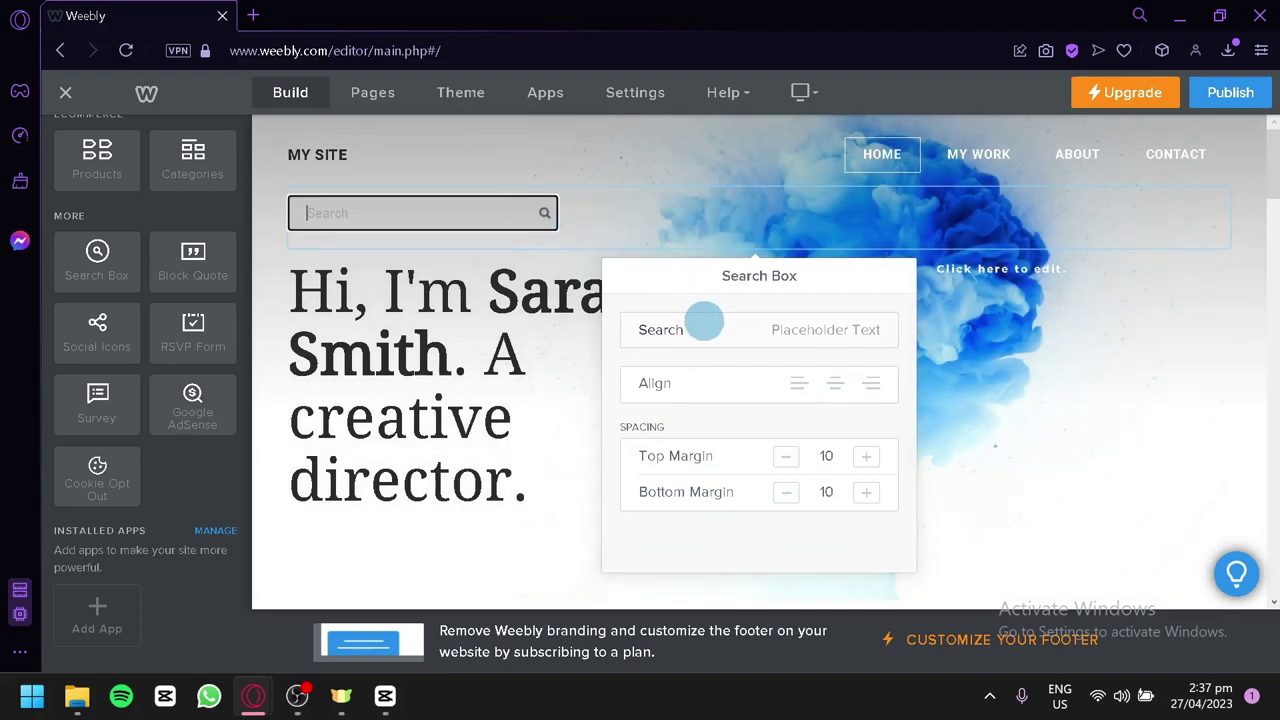
{"action": "left_click_drag", "start_coordinate": [704, 322], "coordinate": [612, 330]}
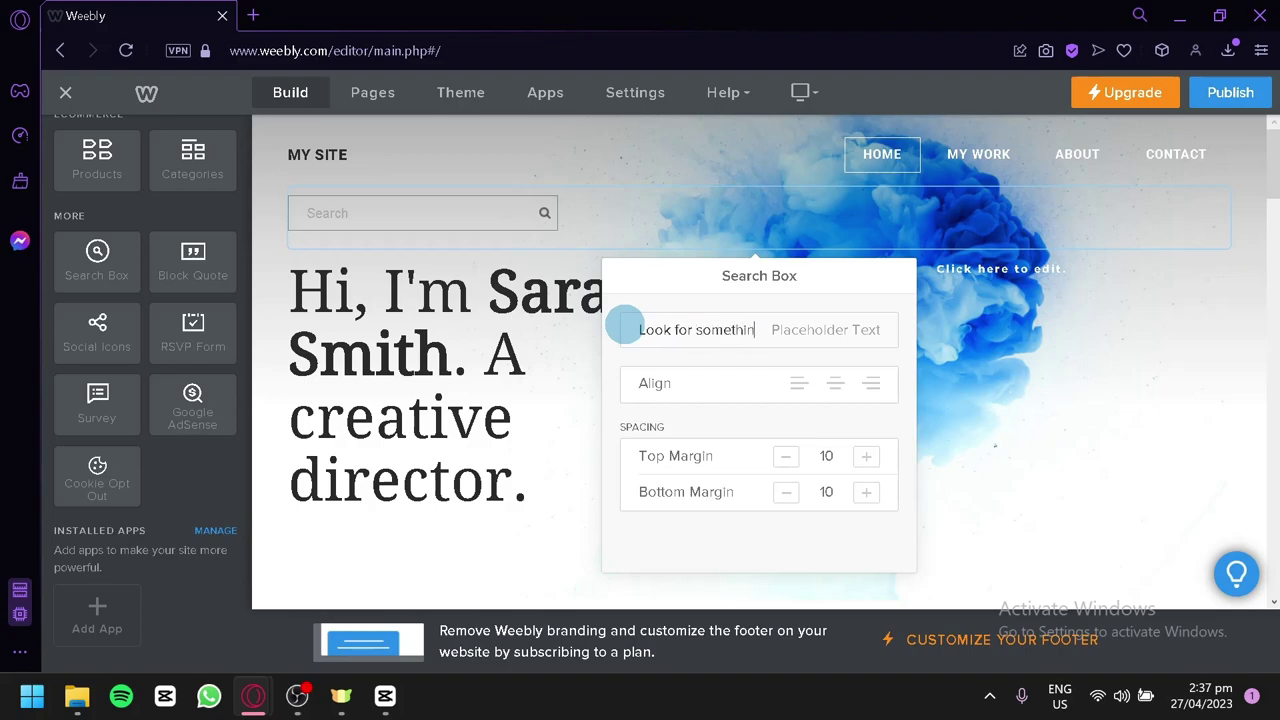
{"action": "left_click", "coordinate": [664, 255]}
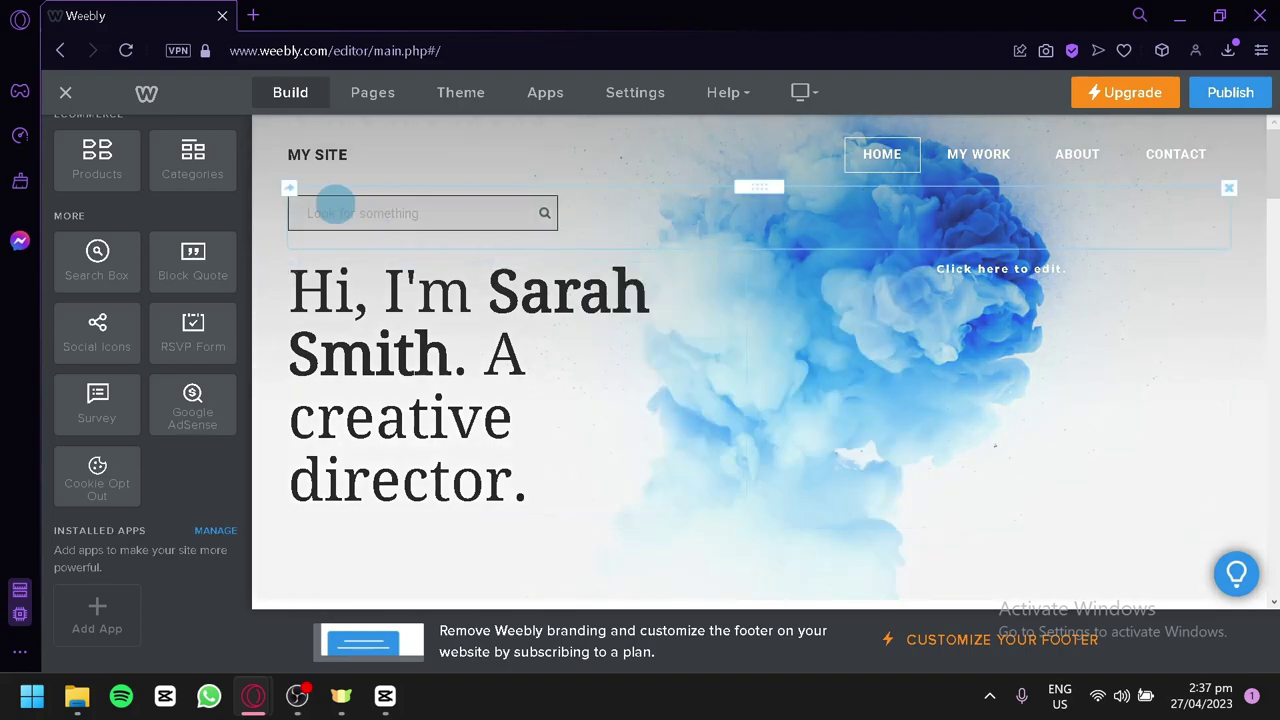
- Try the search box centred and right-aligned, then set it back to left alignment
{"action": "left_click", "coordinate": [405, 207]}
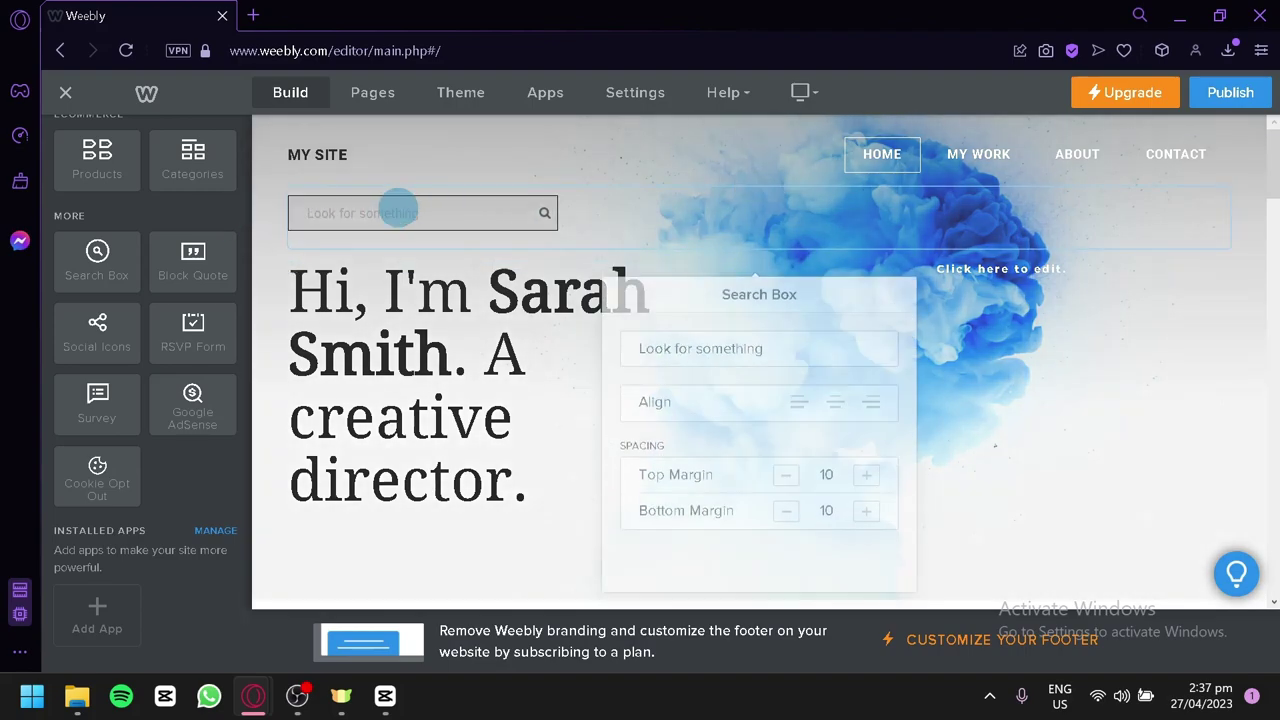
{"action": "scroll", "coordinate": [840, 477], "scroll_direction": "down", "scroll_amount": 3}
{"action": "scroll", "coordinate": [737, 330], "scroll_direction": "up", "scroll_amount": 1}
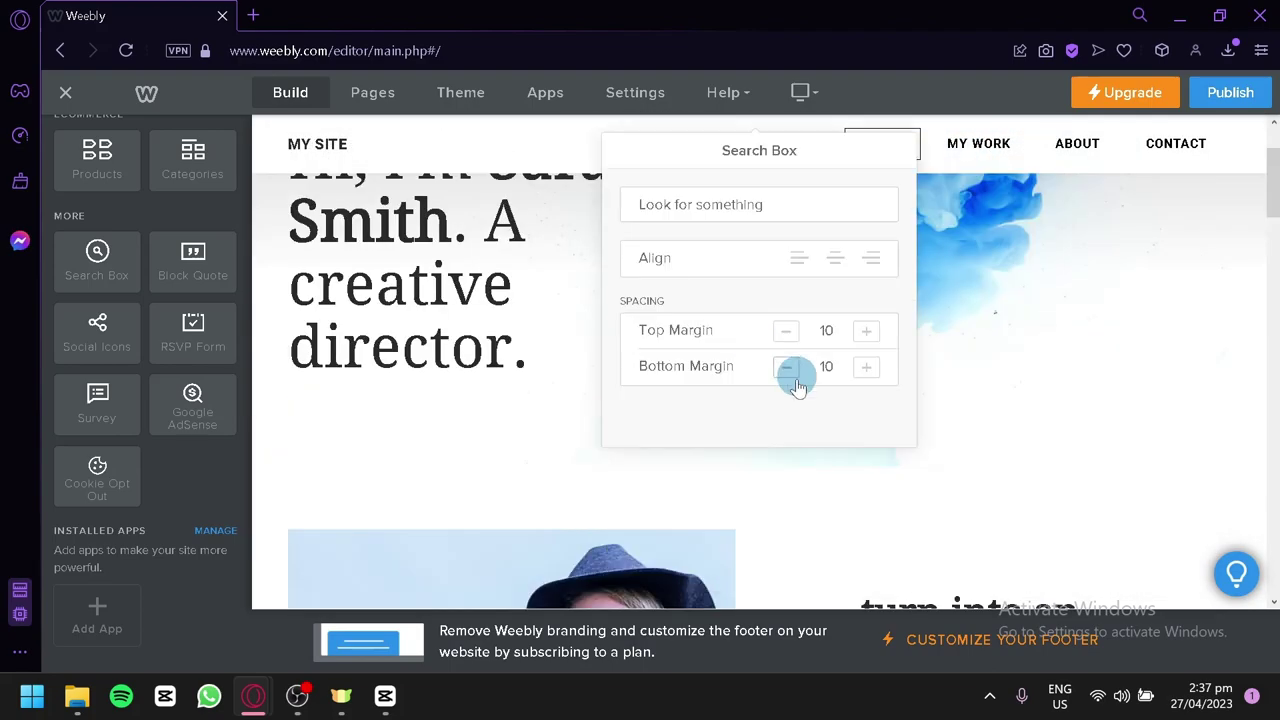
{"action": "scroll", "coordinate": [608, 368], "scroll_direction": "up", "scroll_amount": 2}
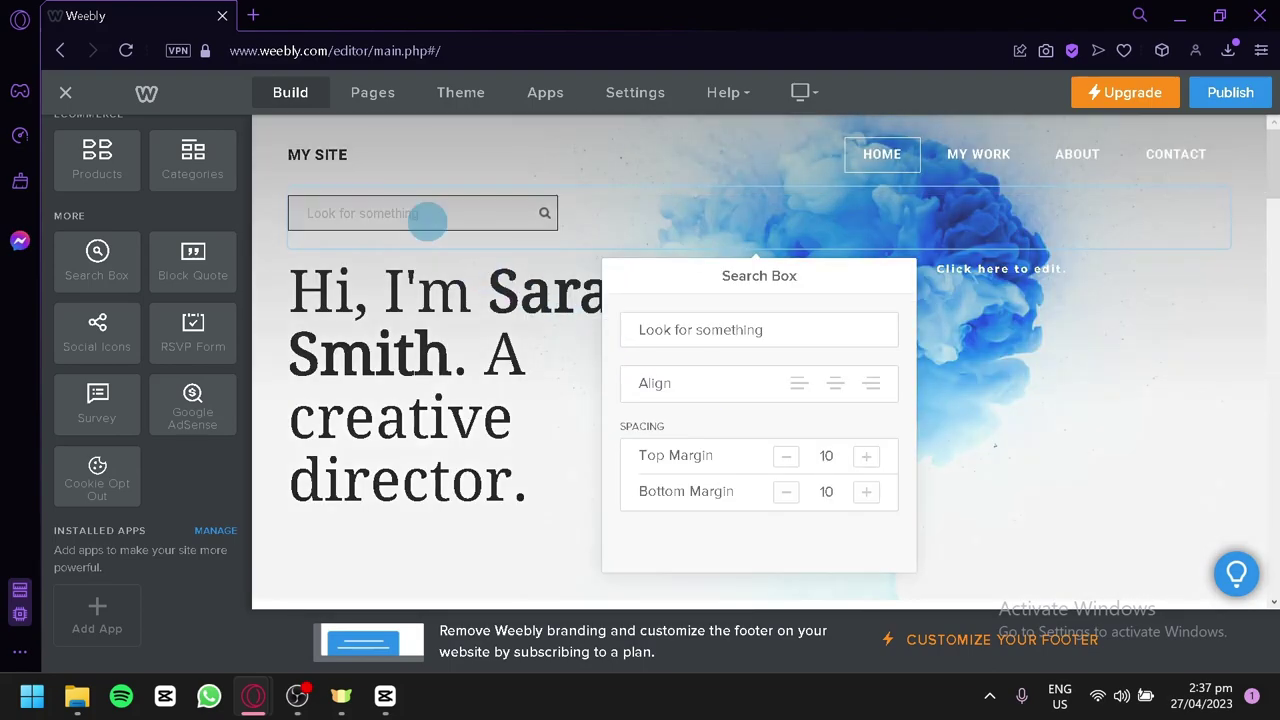
{"action": "left_click", "coordinate": [836, 388]}
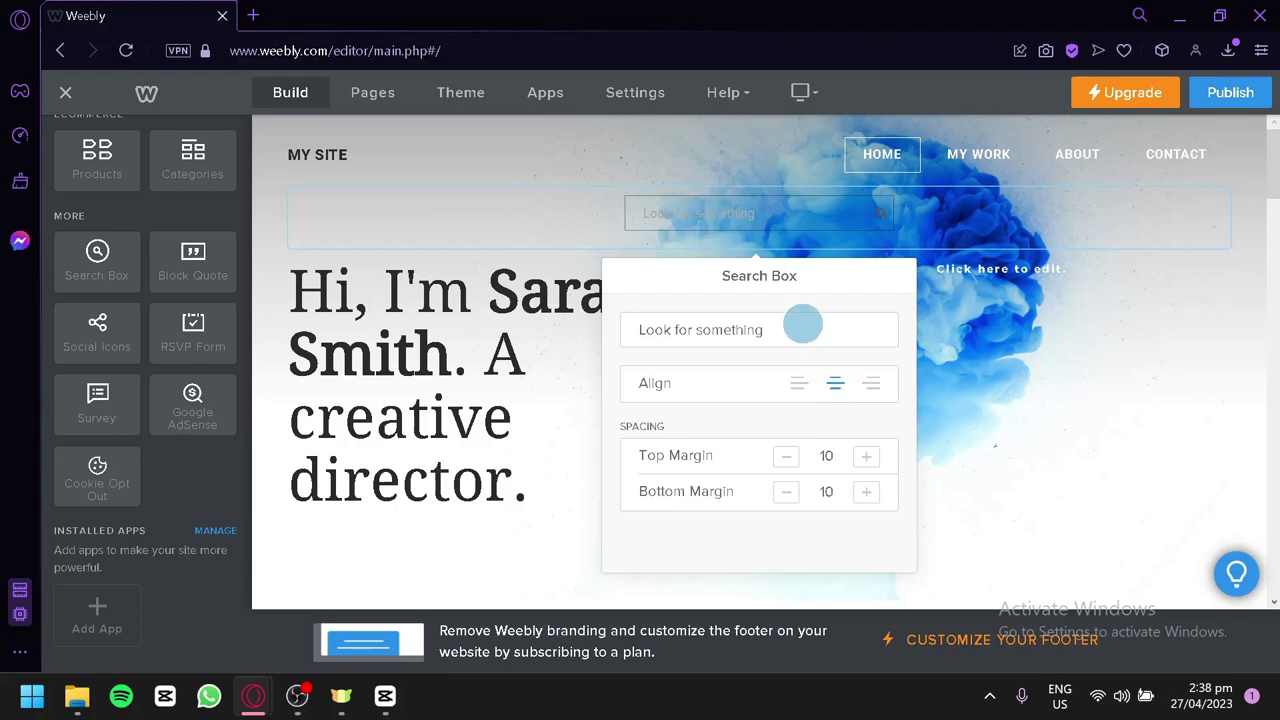
{"action": "left_click", "coordinate": [873, 395]}
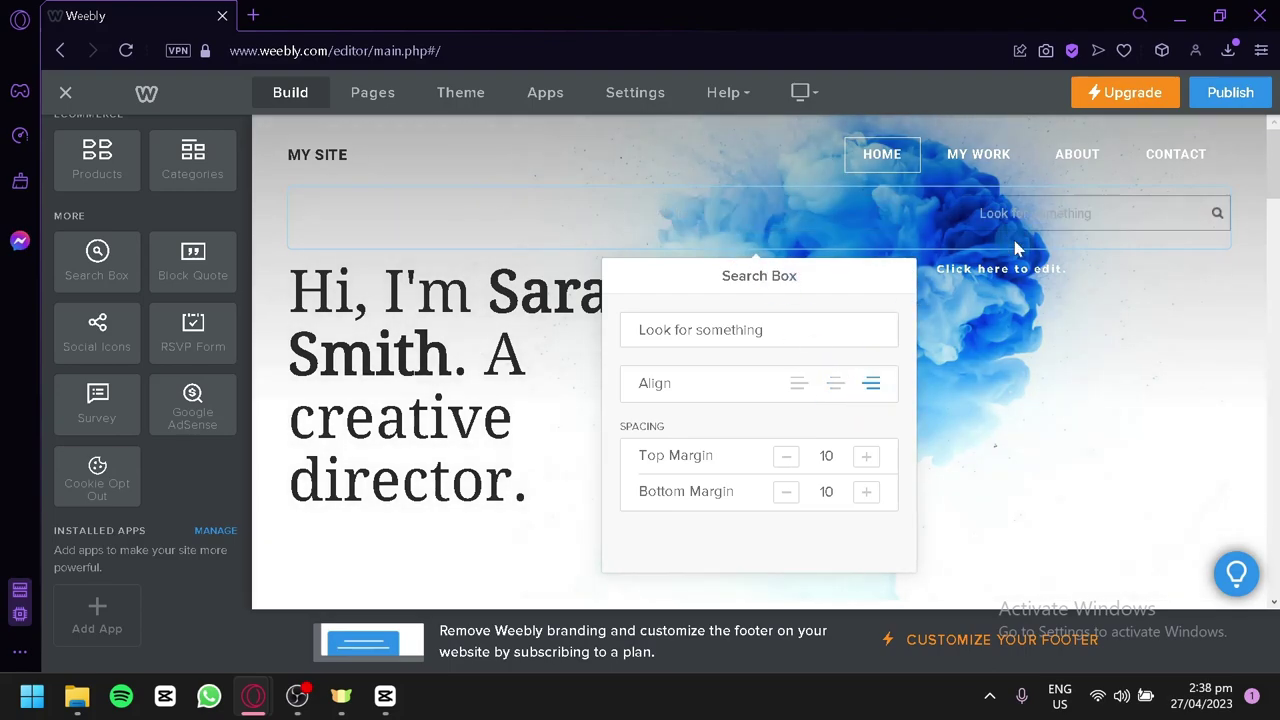
{"action": "left_click", "coordinate": [812, 382]}
- Give the Learn More button the first outlined style, review its spacing, and close its settings
{"action": "scroll", "coordinate": [968, 352], "scroll_direction": "down", "scroll_amount": 10}
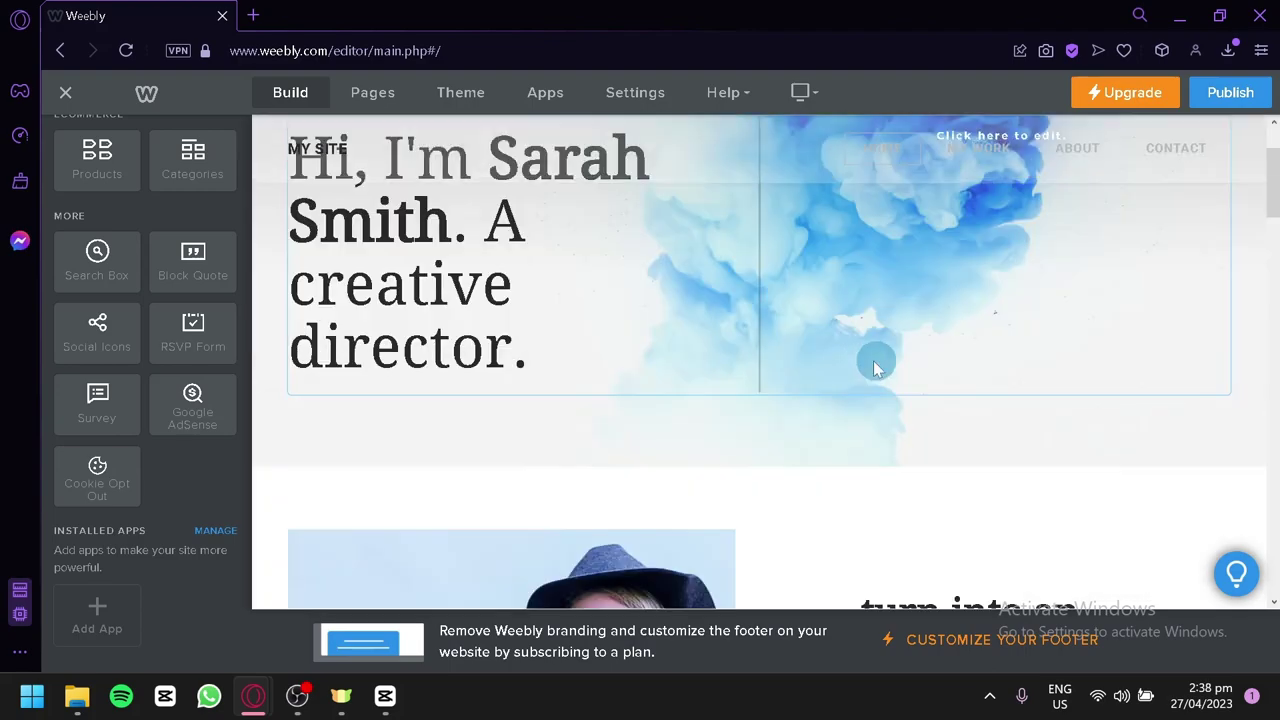
{"action": "left_click", "coordinate": [924, 450]}
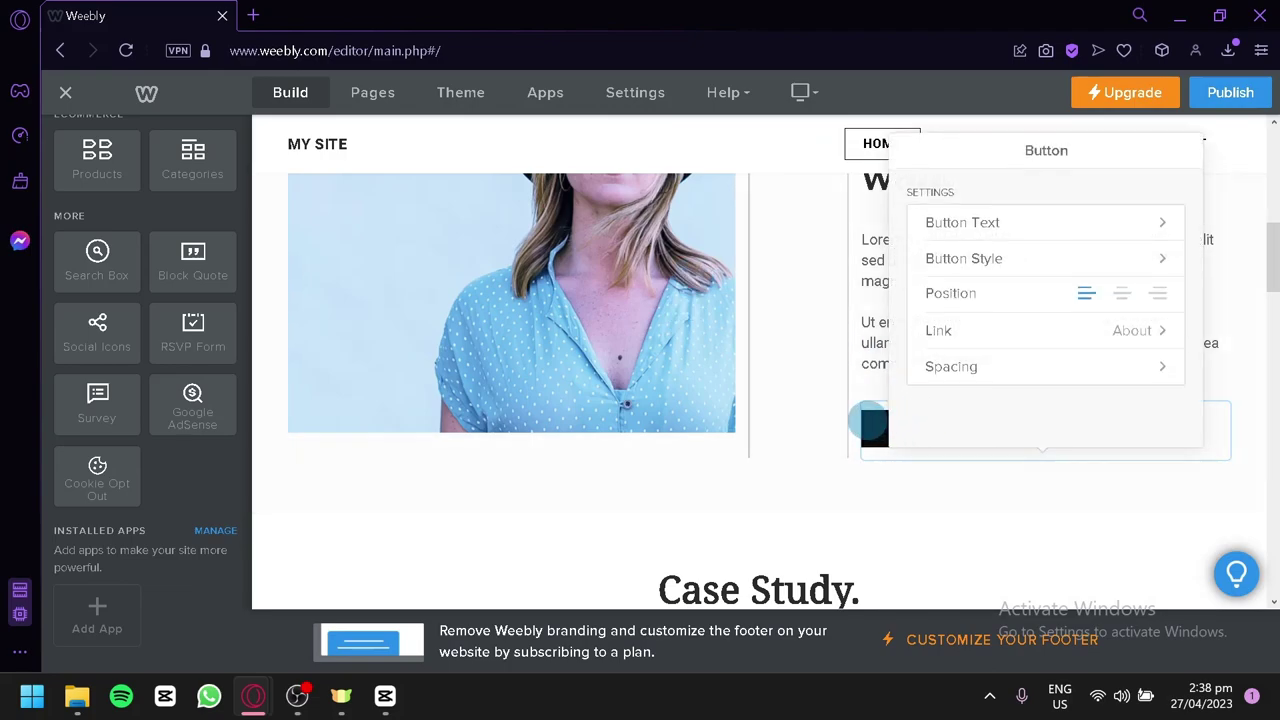
{"action": "left_click", "coordinate": [1086, 257]}
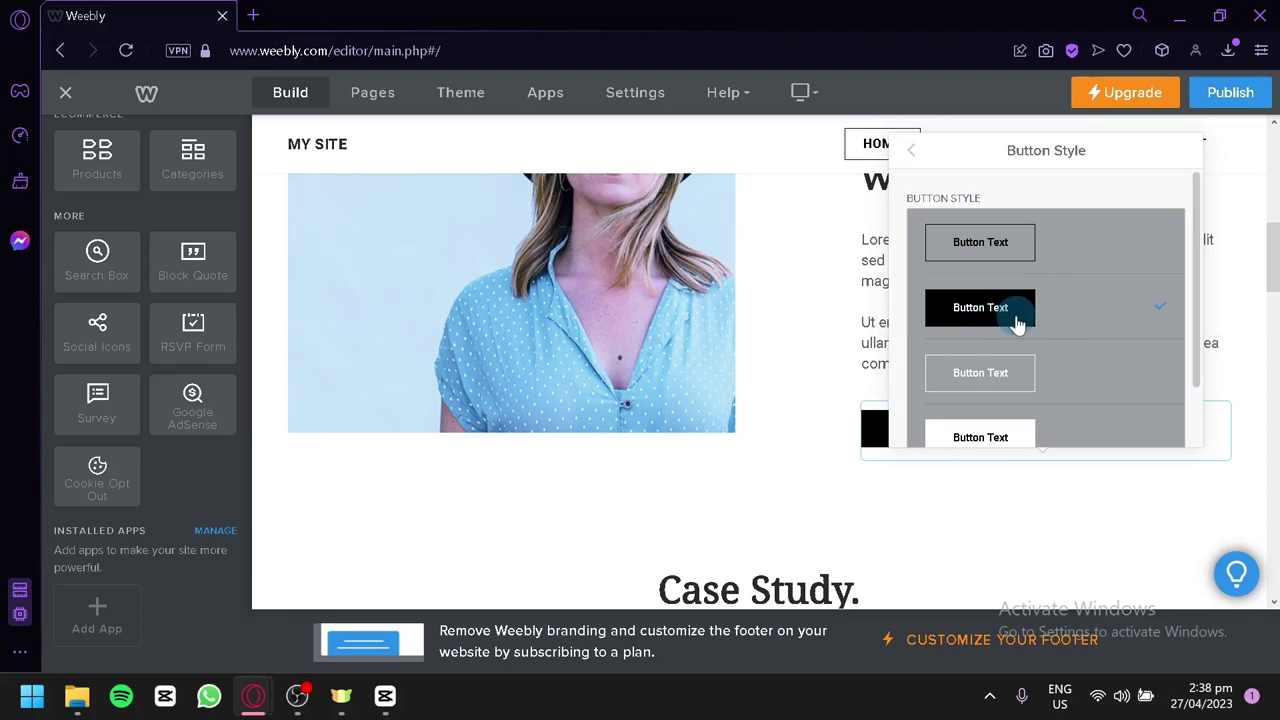
{"action": "scroll", "coordinate": [1016, 325], "scroll_direction": "down", "scroll_amount": 1}
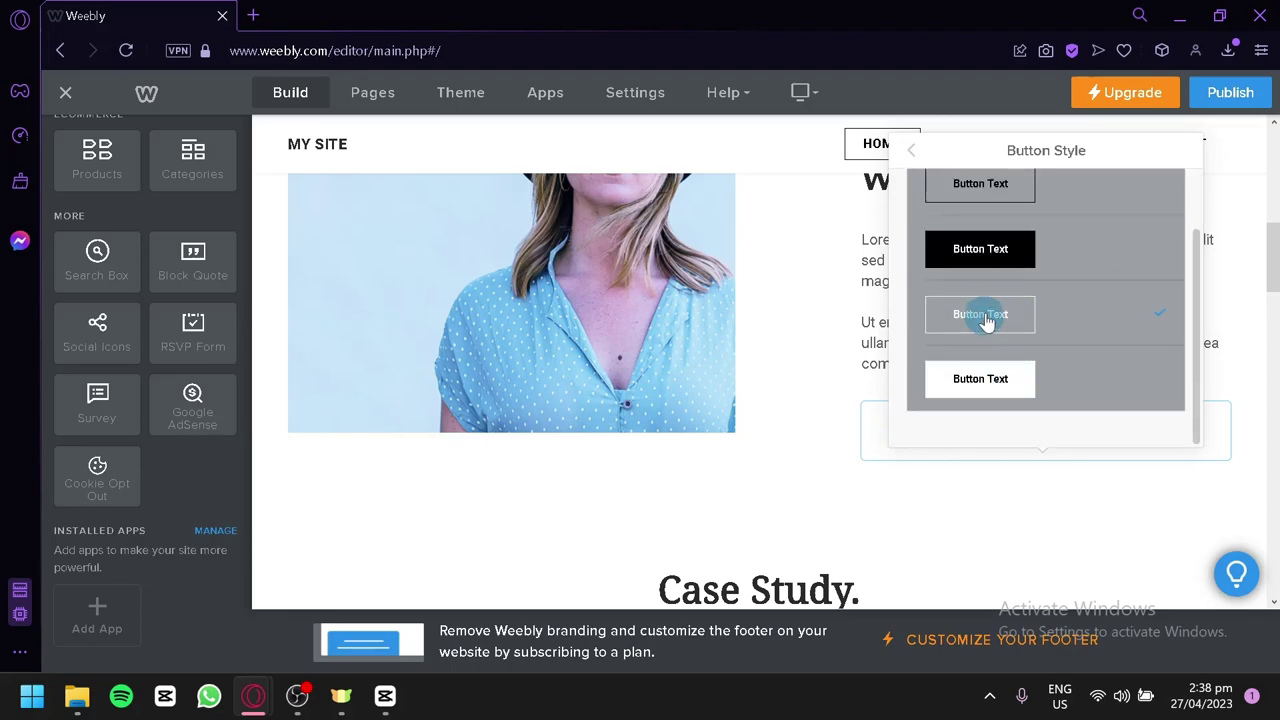
{"action": "scroll", "coordinate": [987, 318], "scroll_direction": "up", "scroll_amount": 1}
{"action": "left_click", "coordinate": [976, 250]}
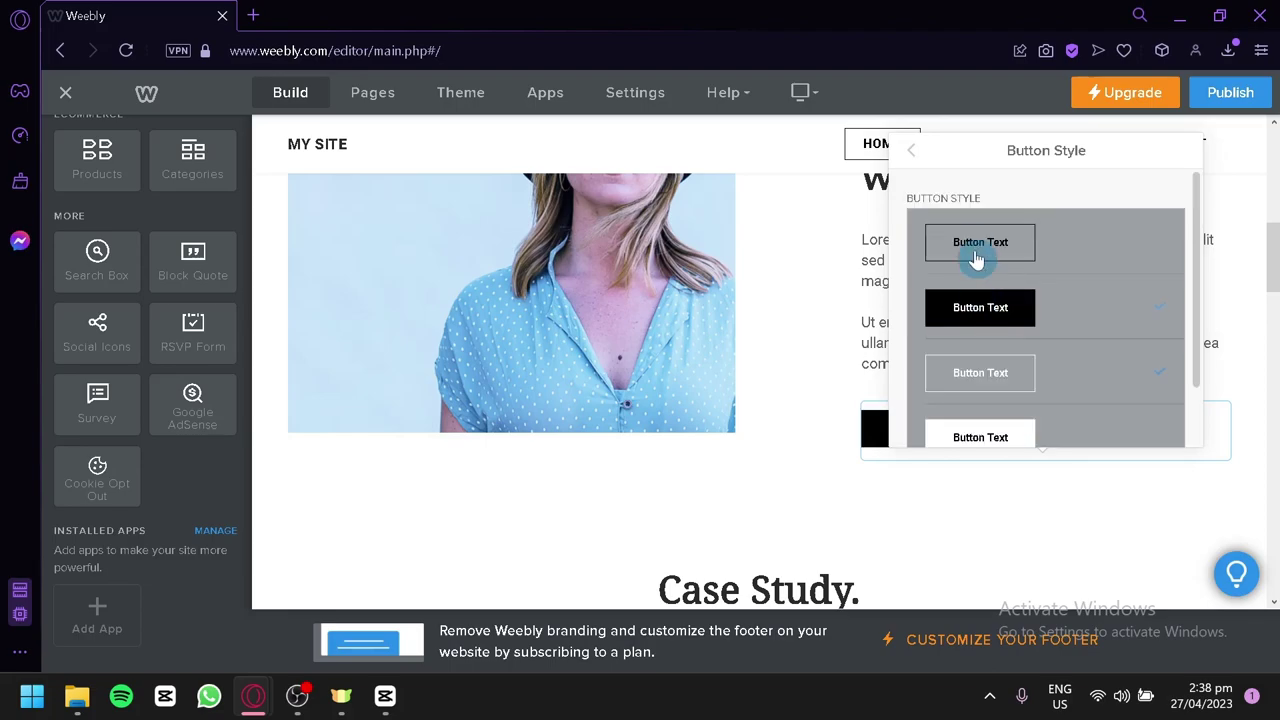
{"action": "left_click", "coordinate": [906, 158]}
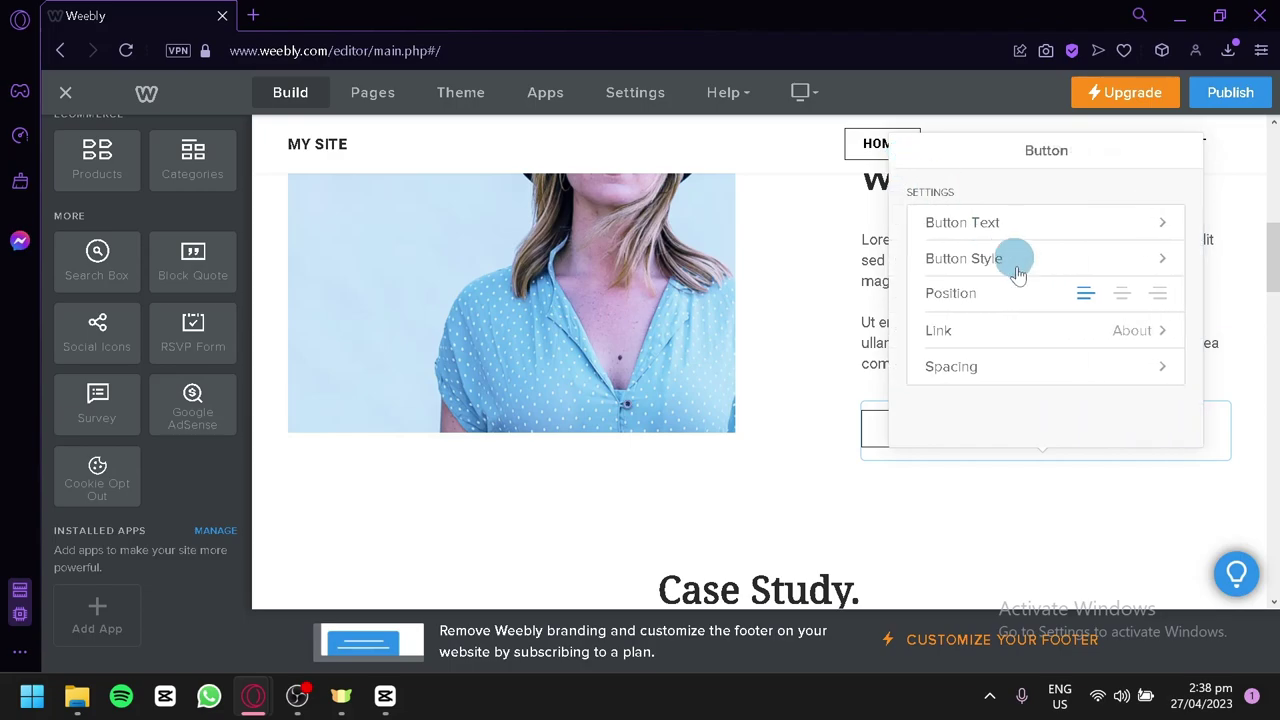
{"action": "left_click", "coordinate": [985, 370]}
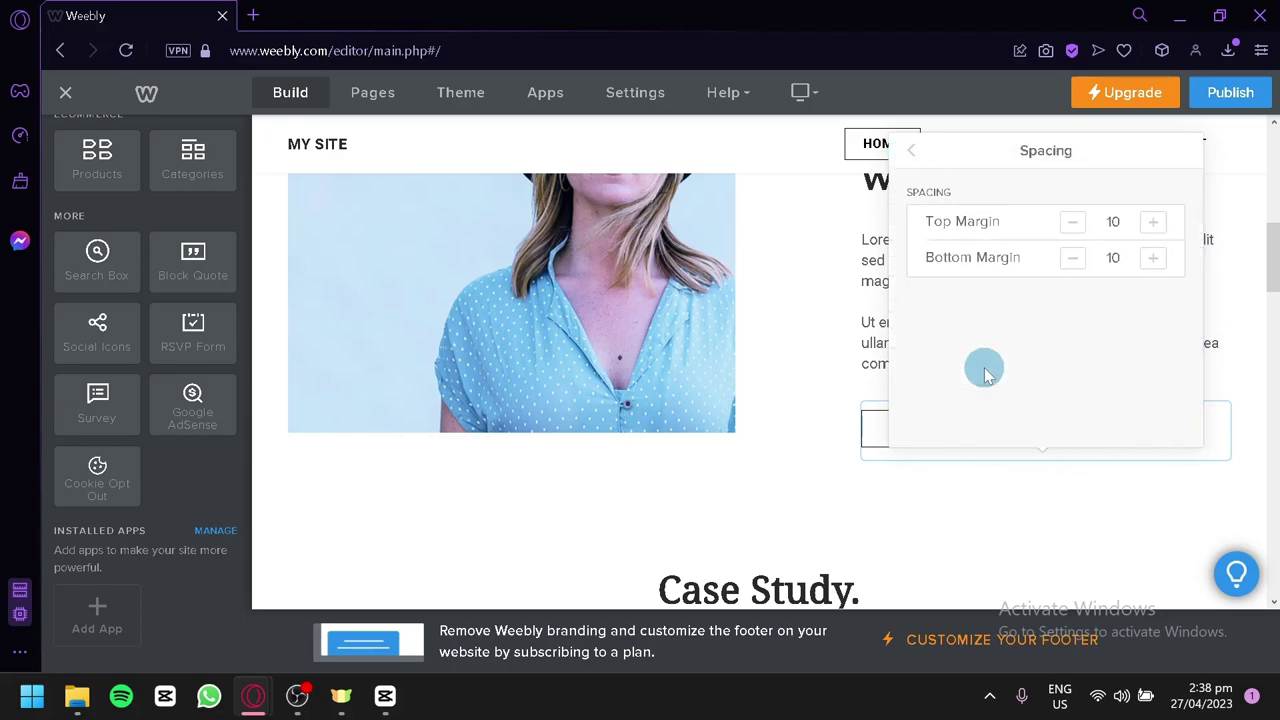
{"action": "left_click", "coordinate": [918, 137]}
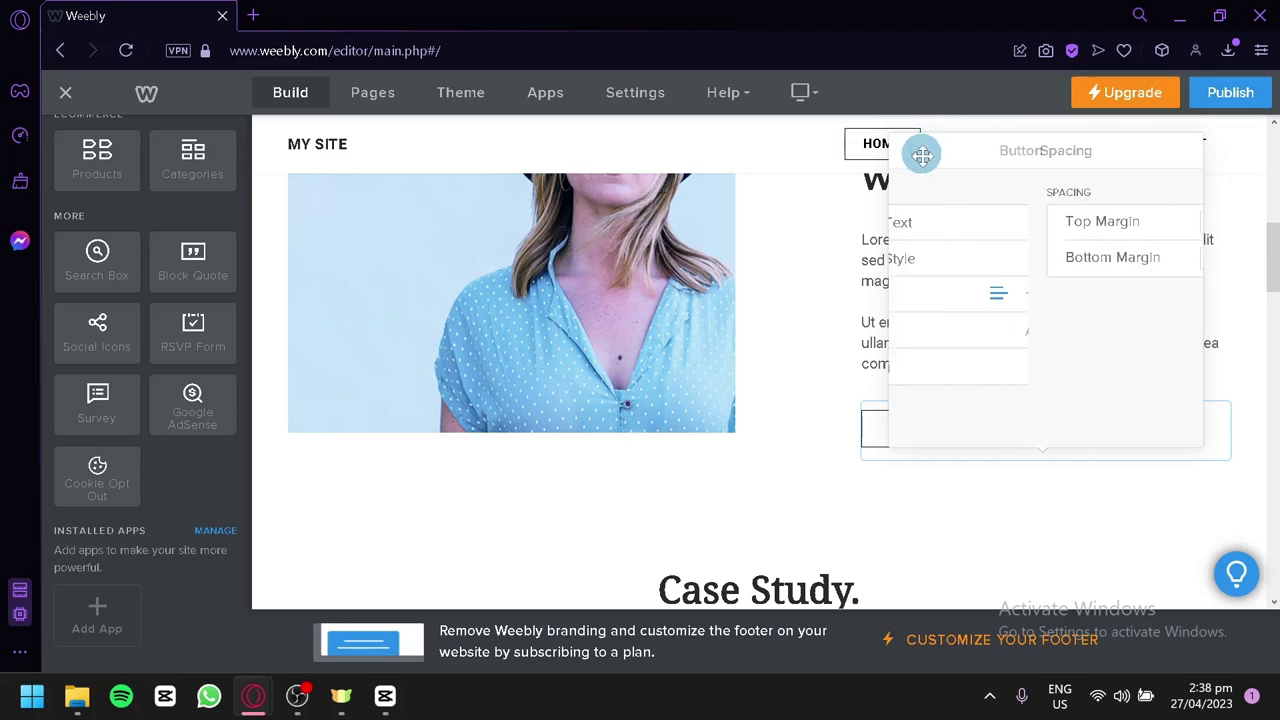
{"action": "left_click", "coordinate": [1072, 258]}
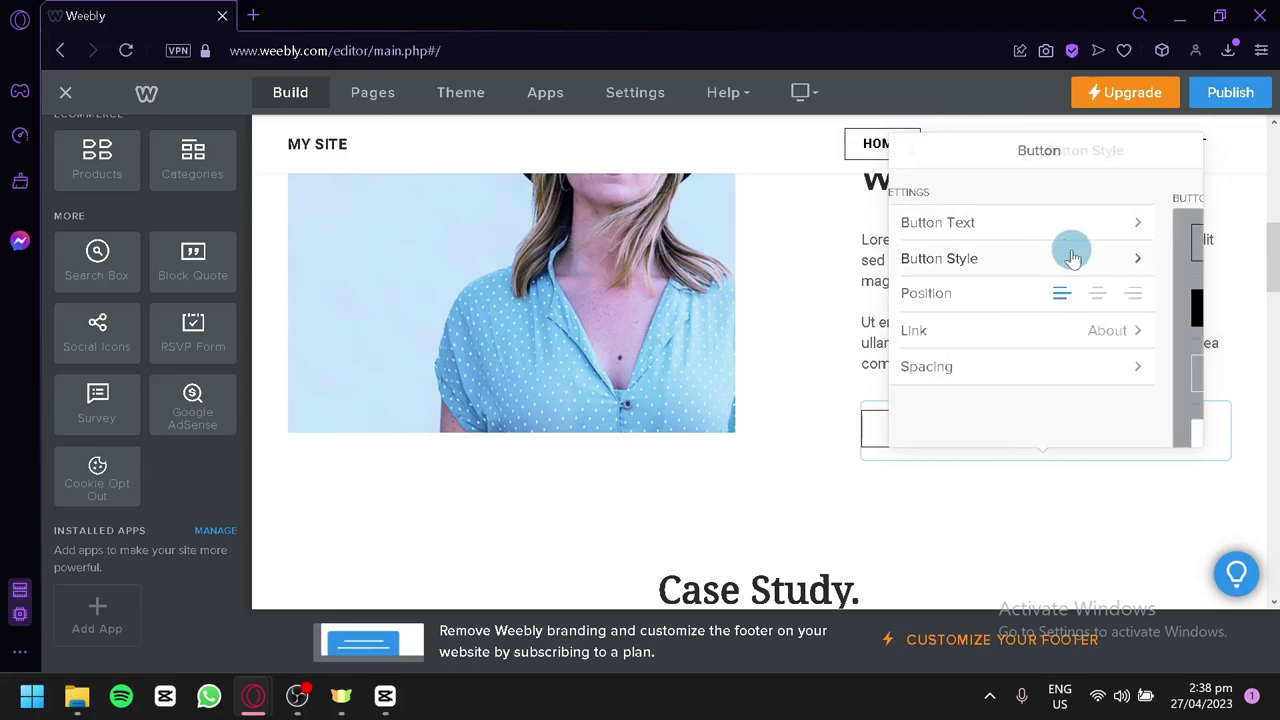
{"action": "left_click", "coordinate": [795, 293]}
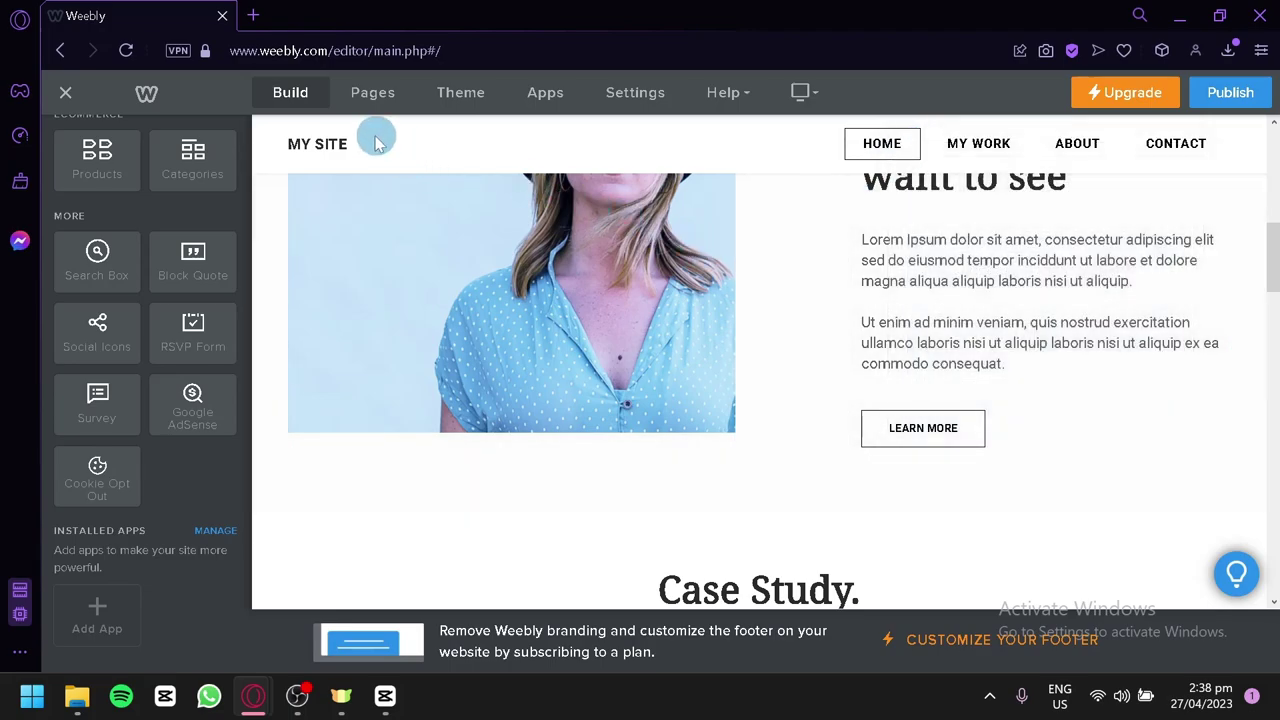
{"action": "scroll", "coordinate": [363, 177], "scroll_direction": "up", "scroll_amount": 5}
- Add a standard page named 'testing' after Contact in the Pages list
{"action": "left_click", "coordinate": [365, 92]}
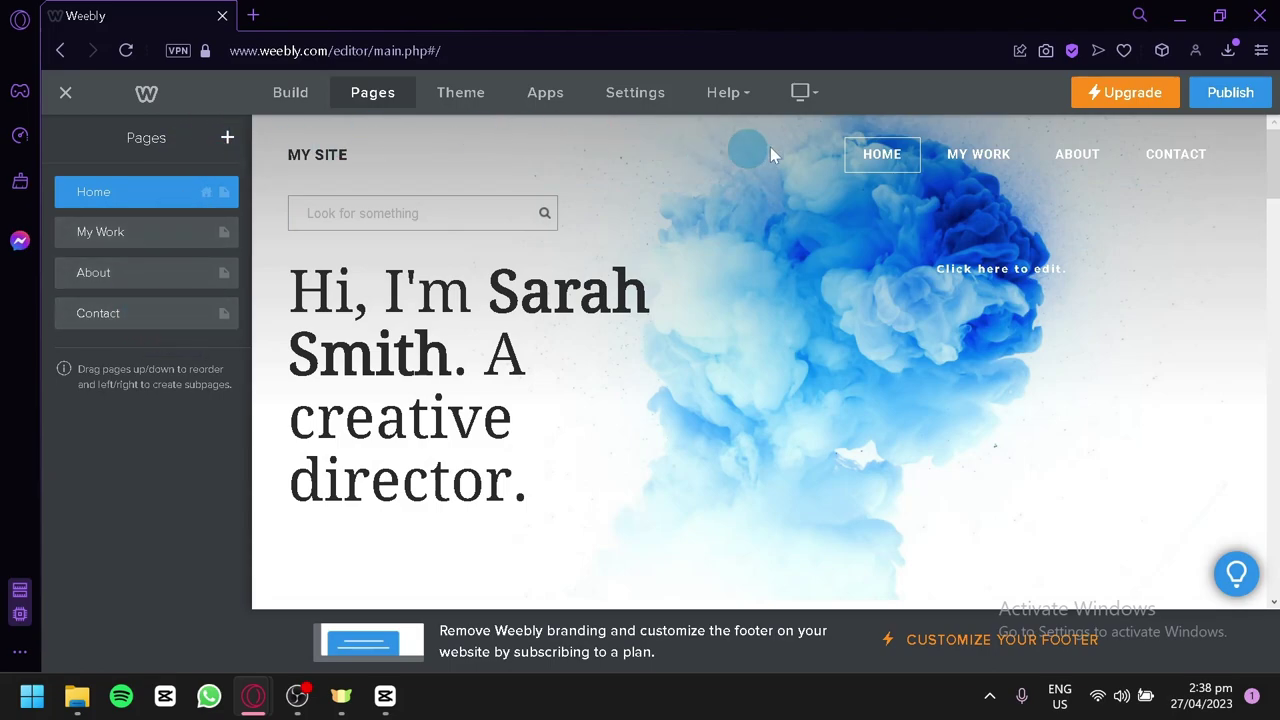
{"action": "left_click", "coordinate": [231, 137]}
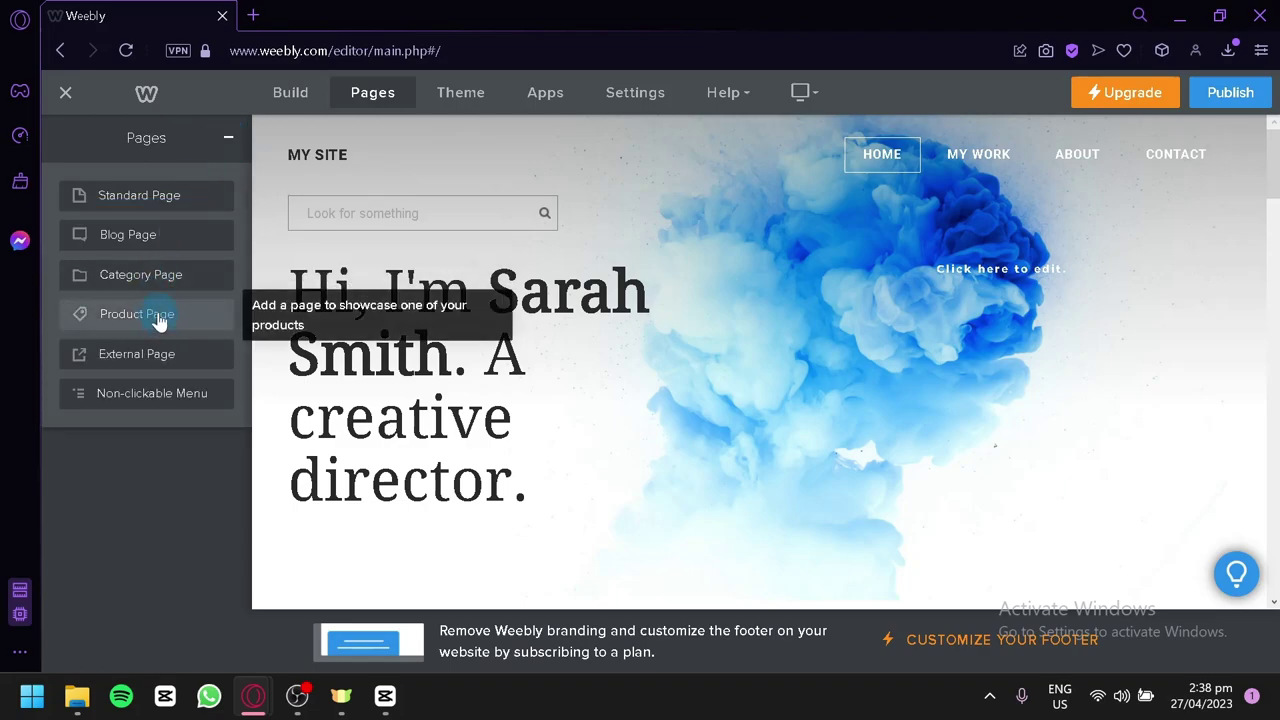
{"action": "left_click", "coordinate": [203, 213]}
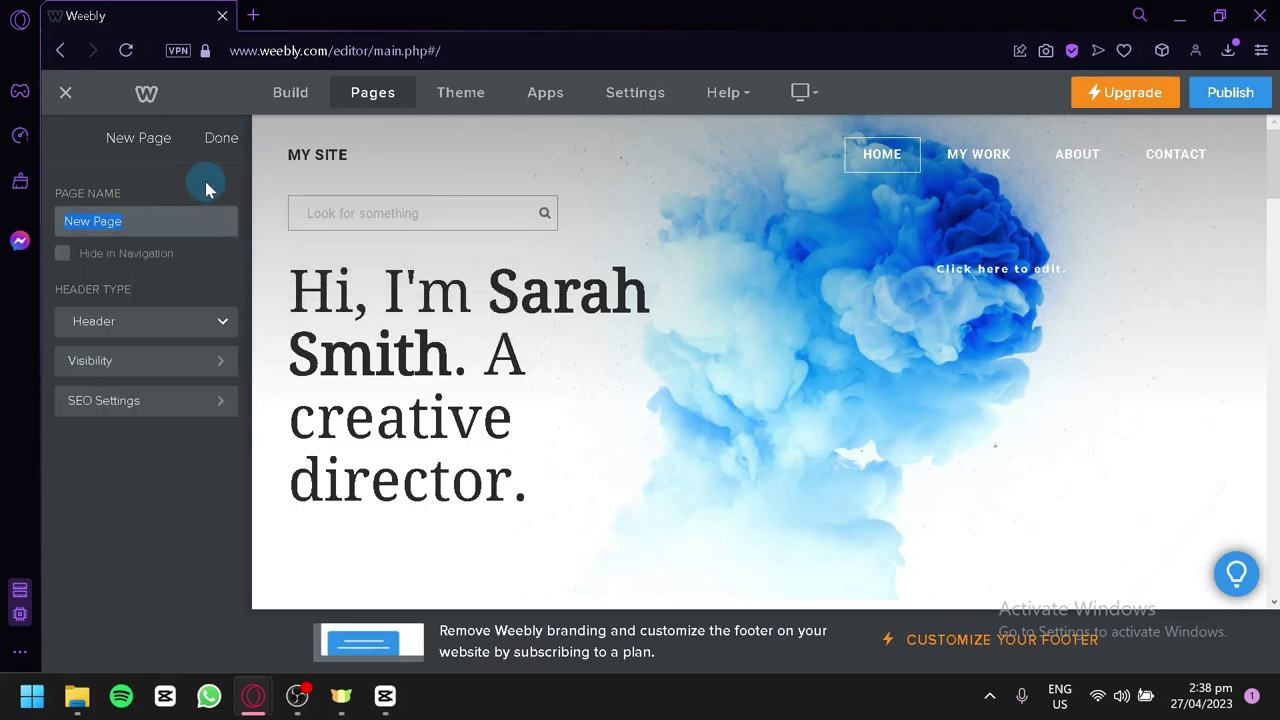
{"action": "type", "text": "testing"}
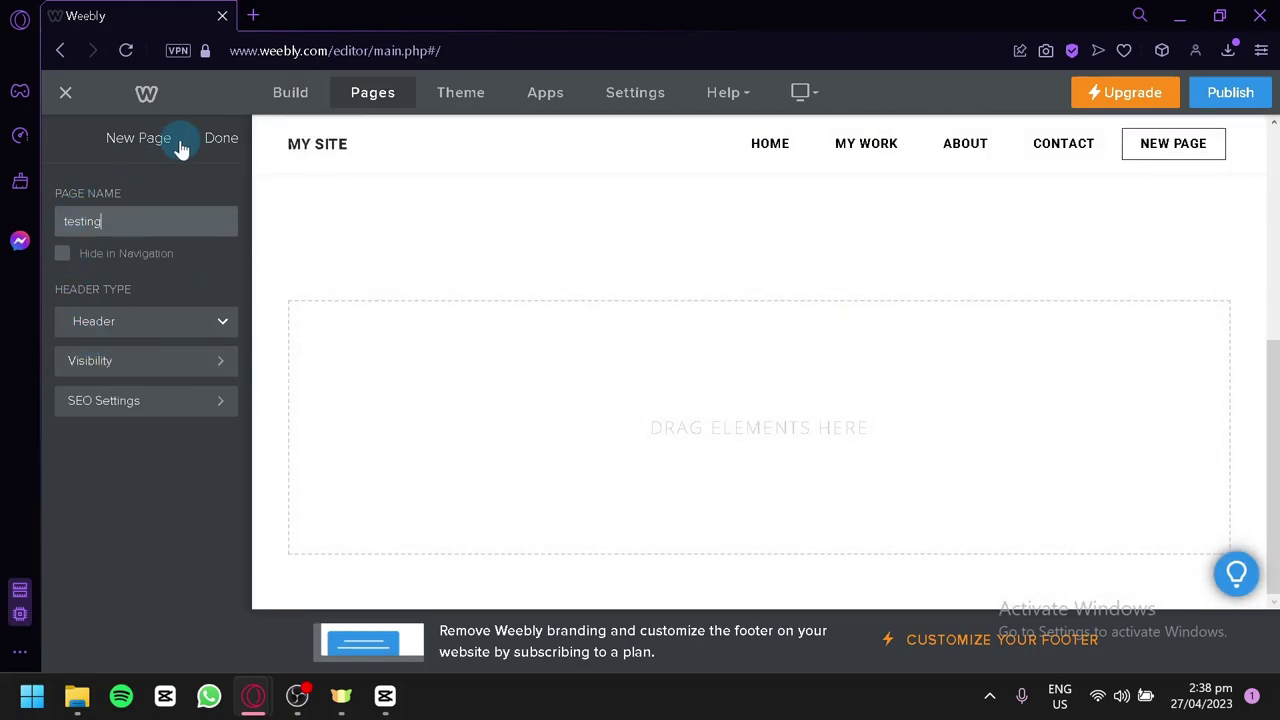
{"action": "left_click", "coordinate": [208, 143]}
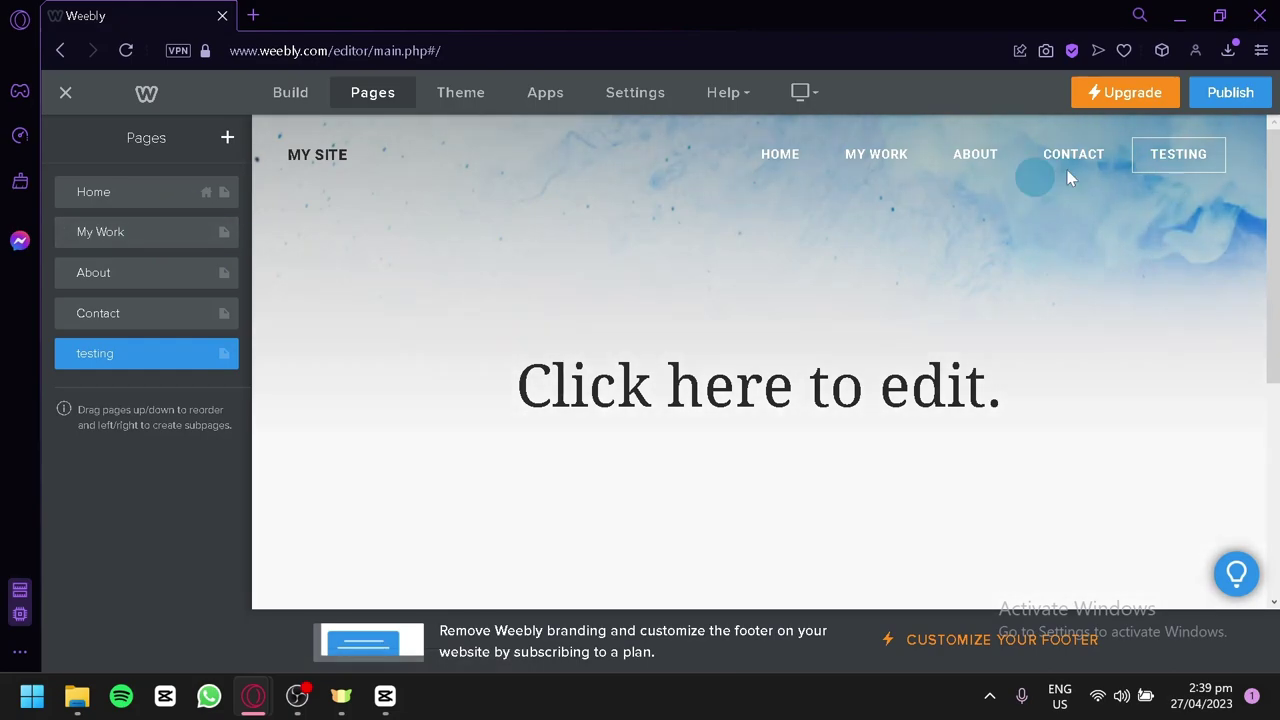
- Switch the site theme to its Dark variant, then return to the Build elements
{"action": "left_click", "coordinate": [440, 100]}
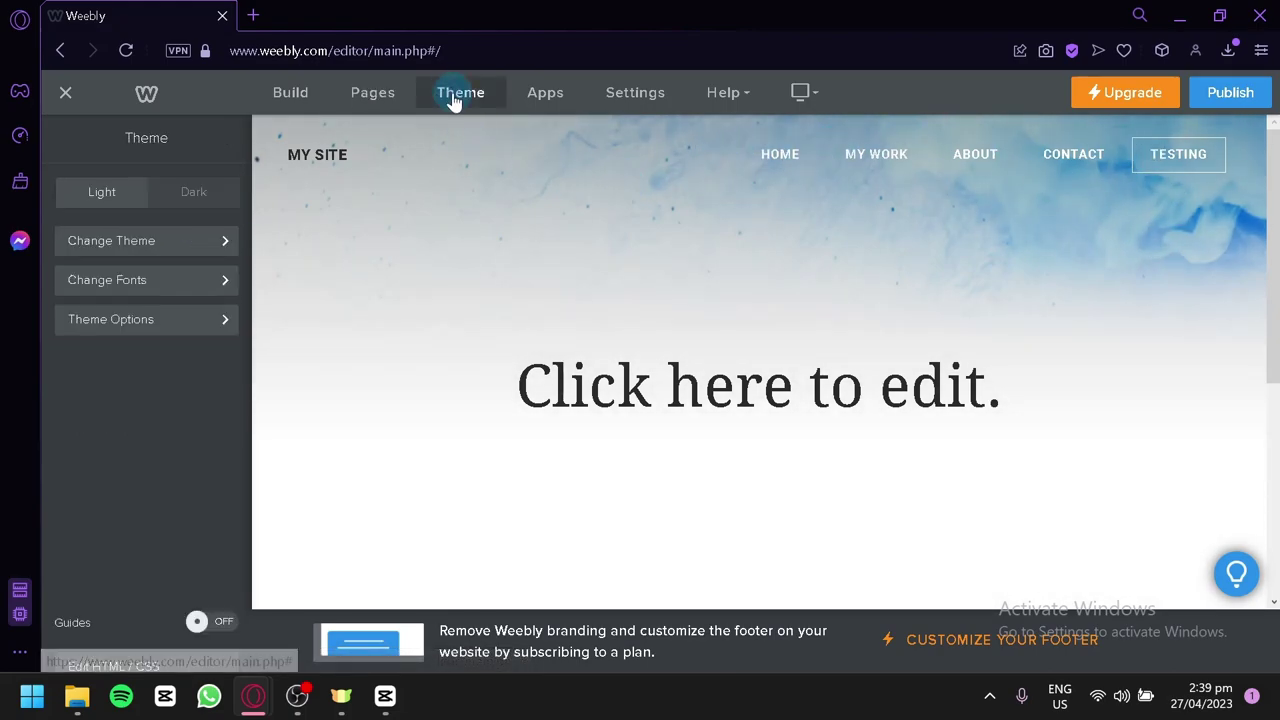
{"action": "left_click", "coordinate": [190, 195]}
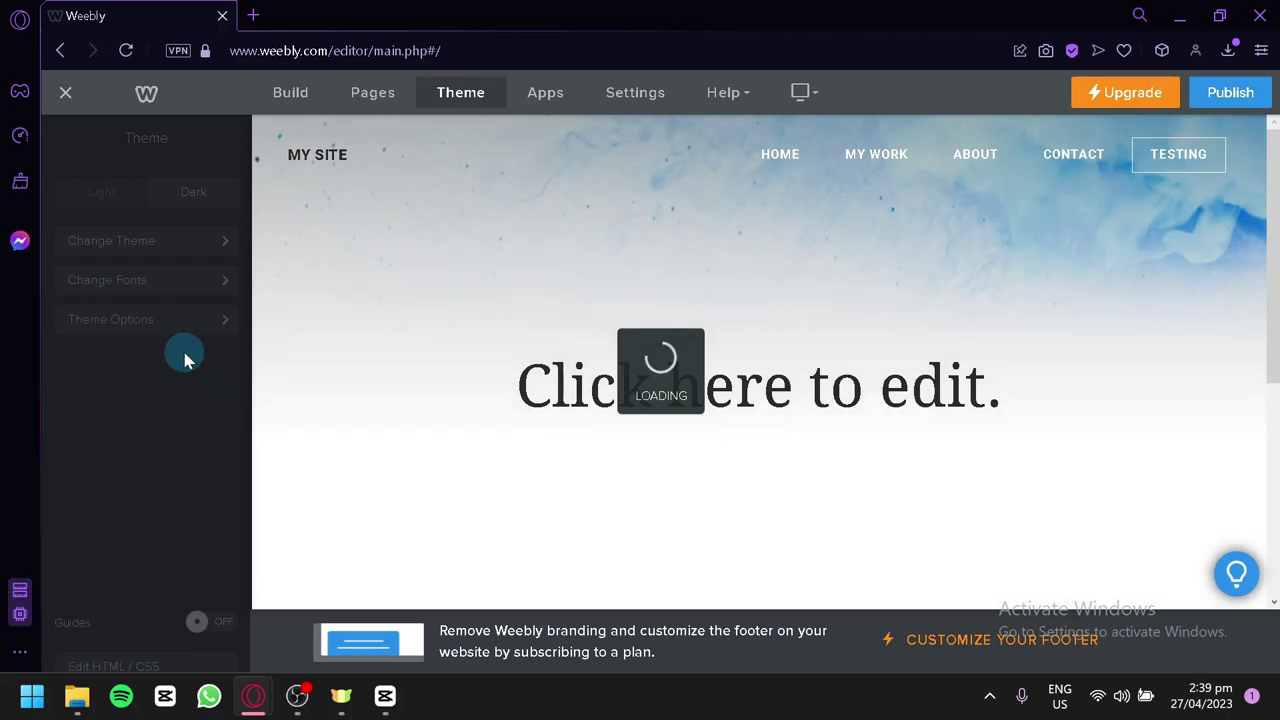
{"action": "left_click", "coordinate": [283, 105]}
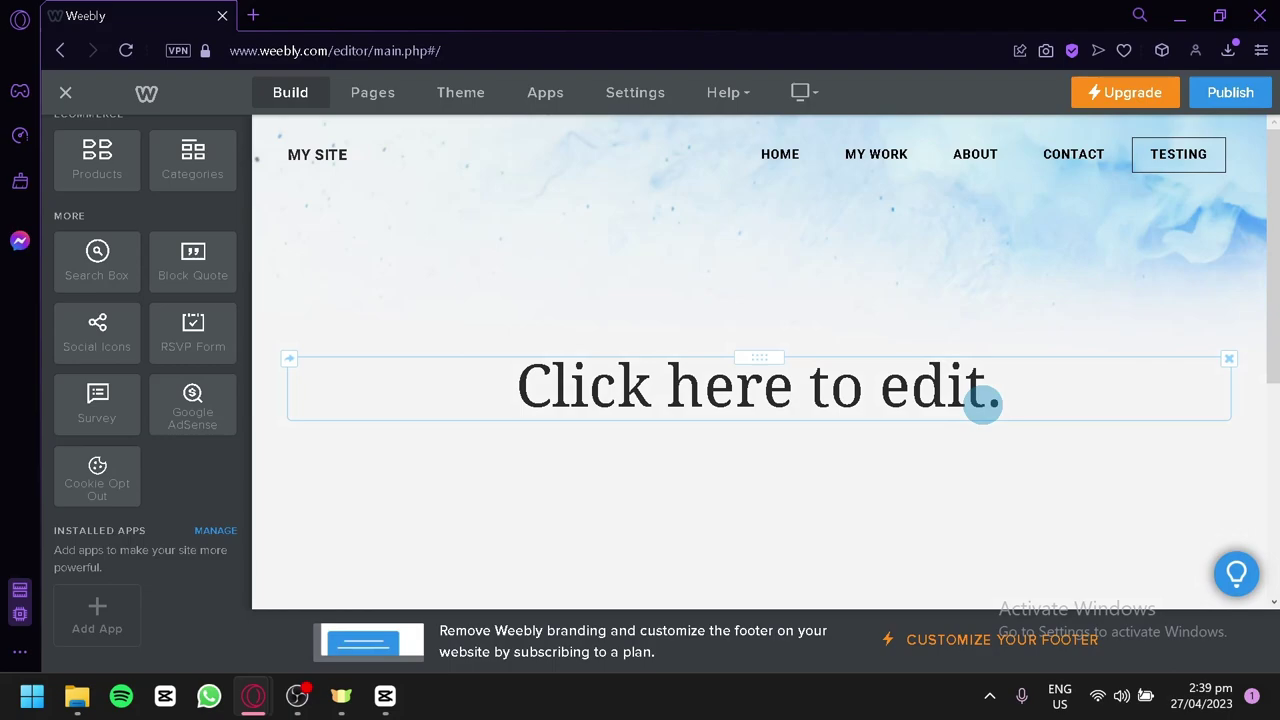
- Start publishing the site to bring up the domain name selection dialog
{"action": "scroll", "coordinate": [175, 296], "scroll_direction": "up", "scroll_amount": 10}
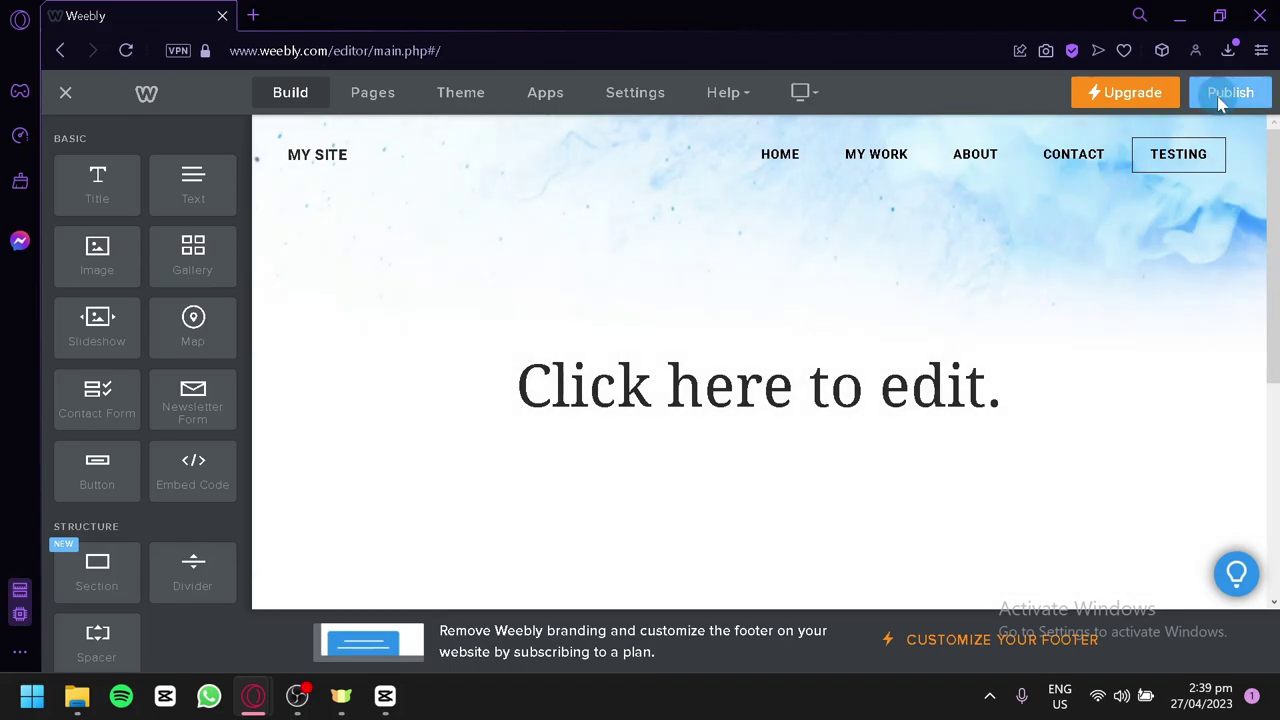
{"action": "left_click", "coordinate": [1220, 98]}
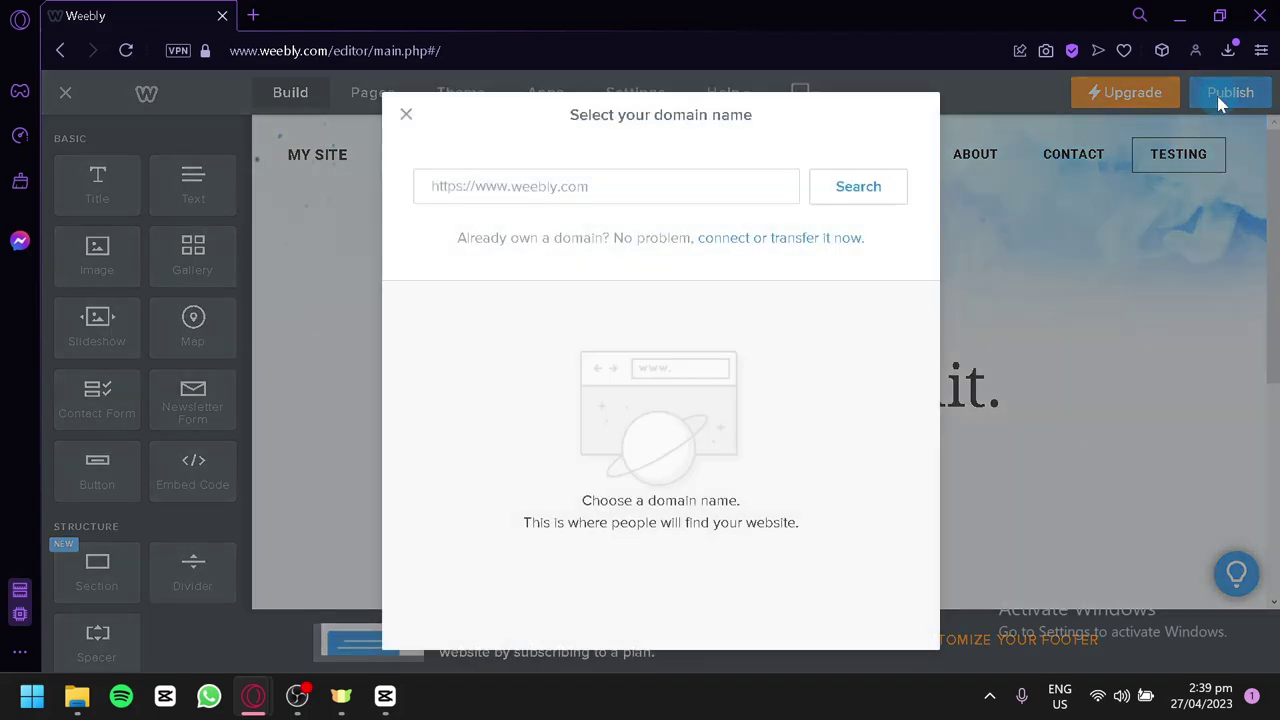